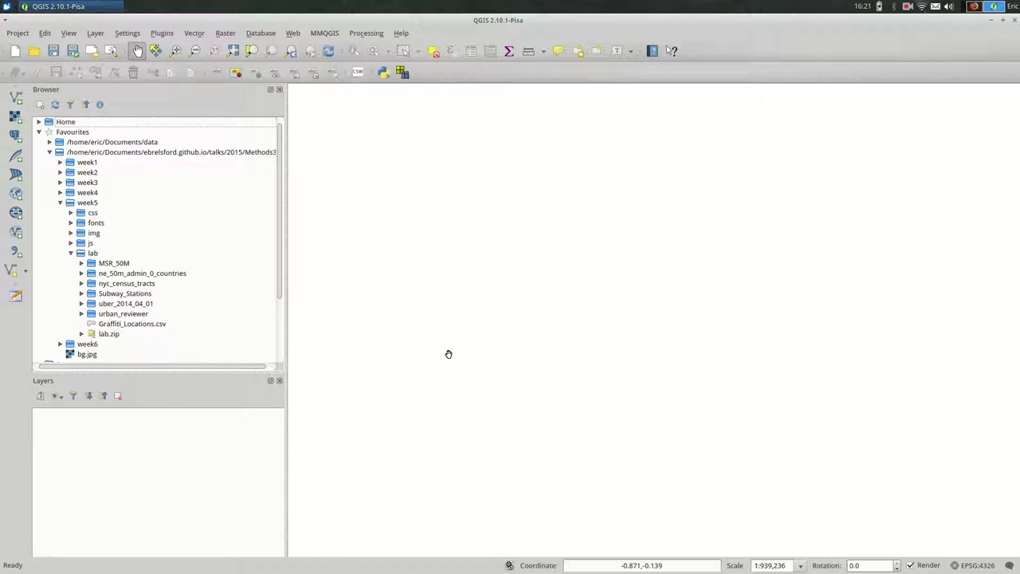
Load DOITT_SUBWAY_STATION_01_13SEPT2010 and nyc_census_tracts.shp, stations above tracts, and centre the map on the city
click(81, 294)
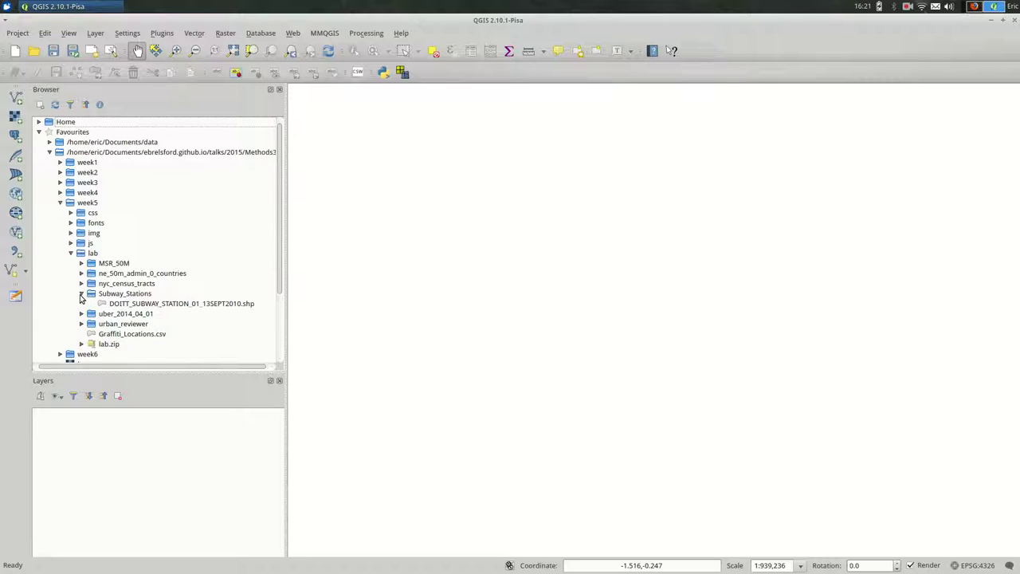
double_click(159, 304)
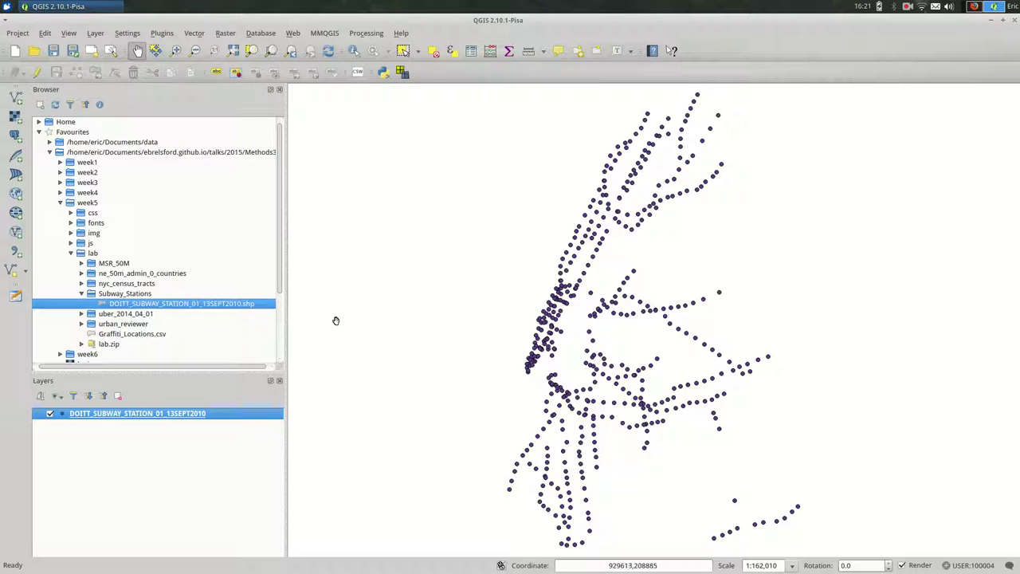
click(82, 284)
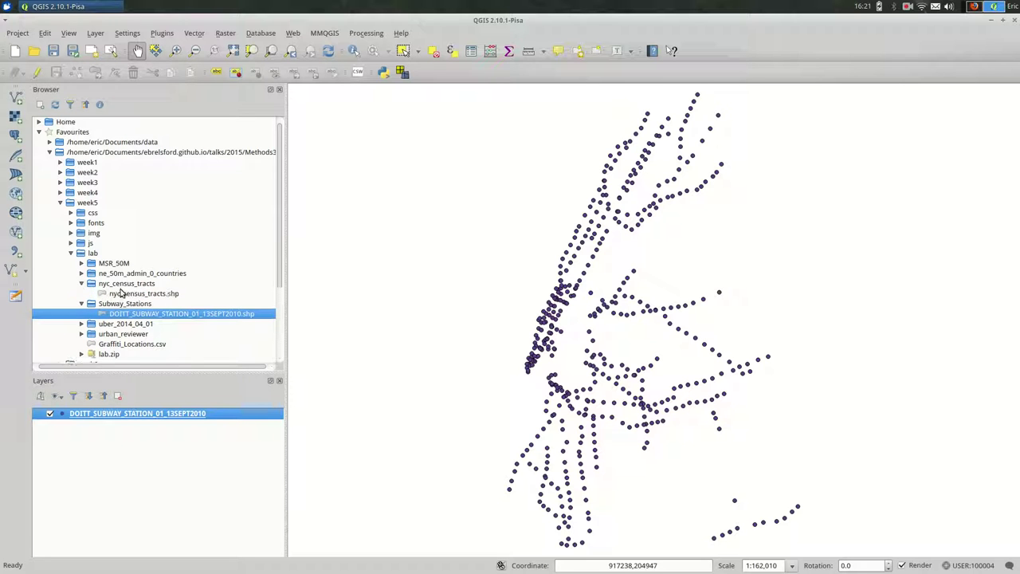
drag(121, 293, 112, 432)
mouse_move(482, 391)
mouse_down()
mouse_move(436, 327)
mouse_move(529, 314)
mouse_move(513, 298)
mouse_move(492, 313)
mouse_move(490, 349)
mouse_move(455, 378)
mouse_move(431, 419)
mouse_move(495, 267)
mouse_up()
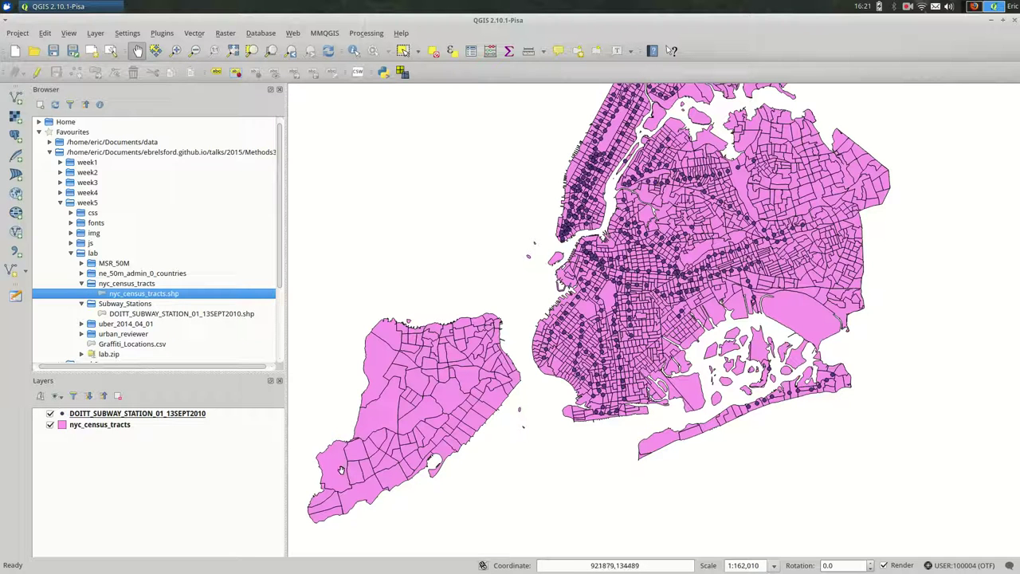
drag(469, 252, 430, 356)
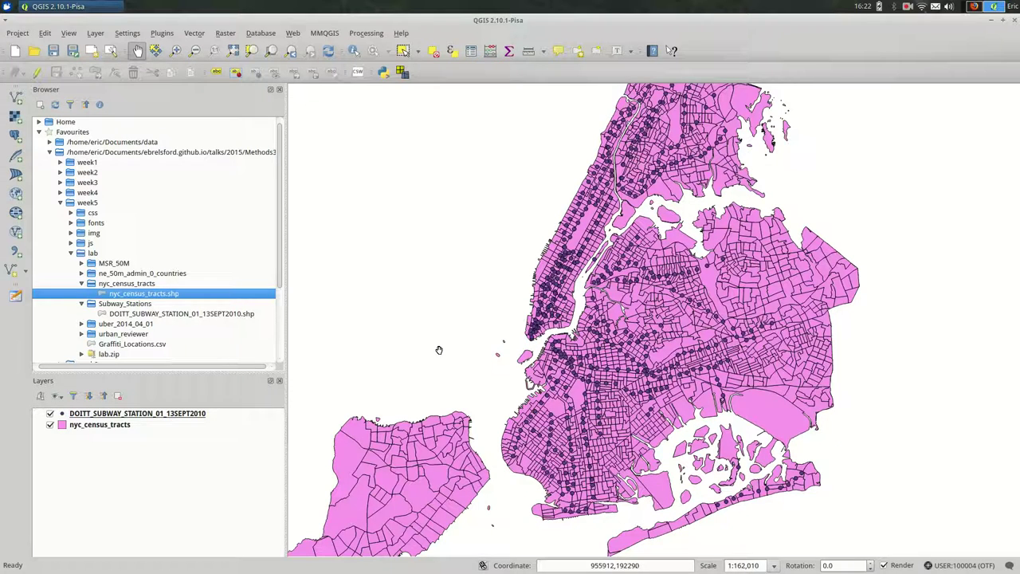
drag(412, 424, 347, 435)
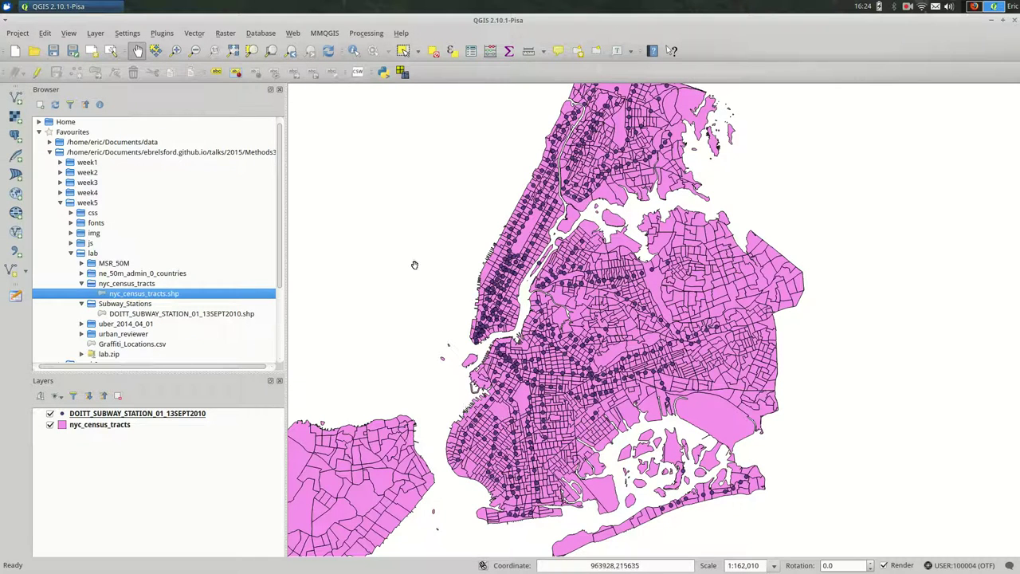
Set up a Buffer(s) run on the subway stations with distance 1320 and dissolved results
click(195, 33)
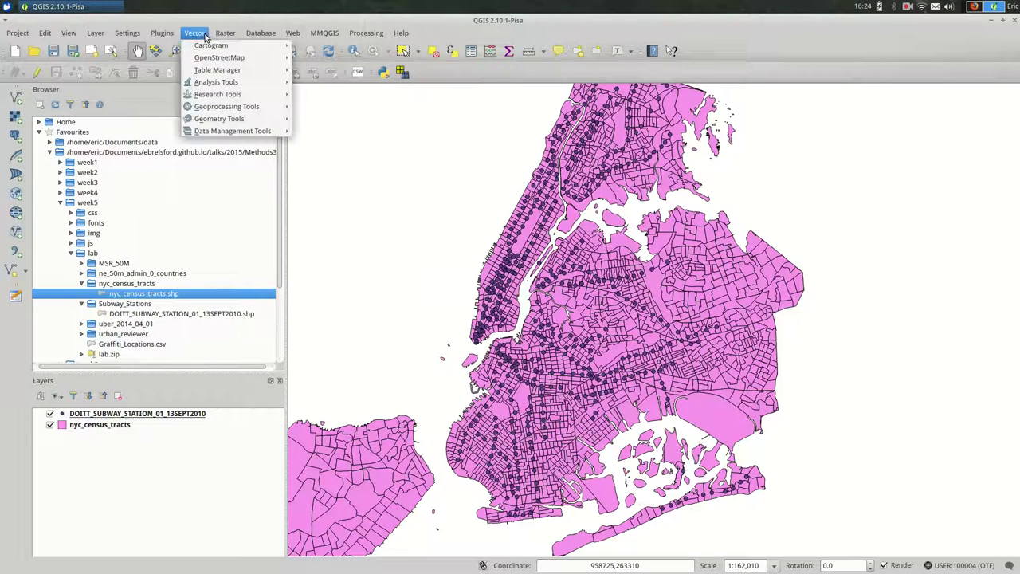
mouse_move(213, 96)
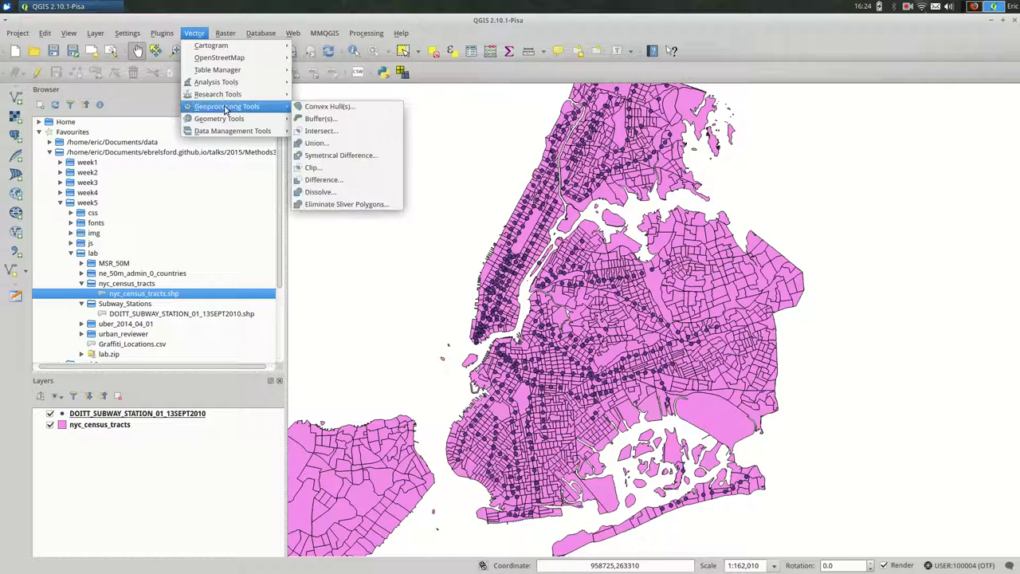
click(373, 120)
click(556, 228)
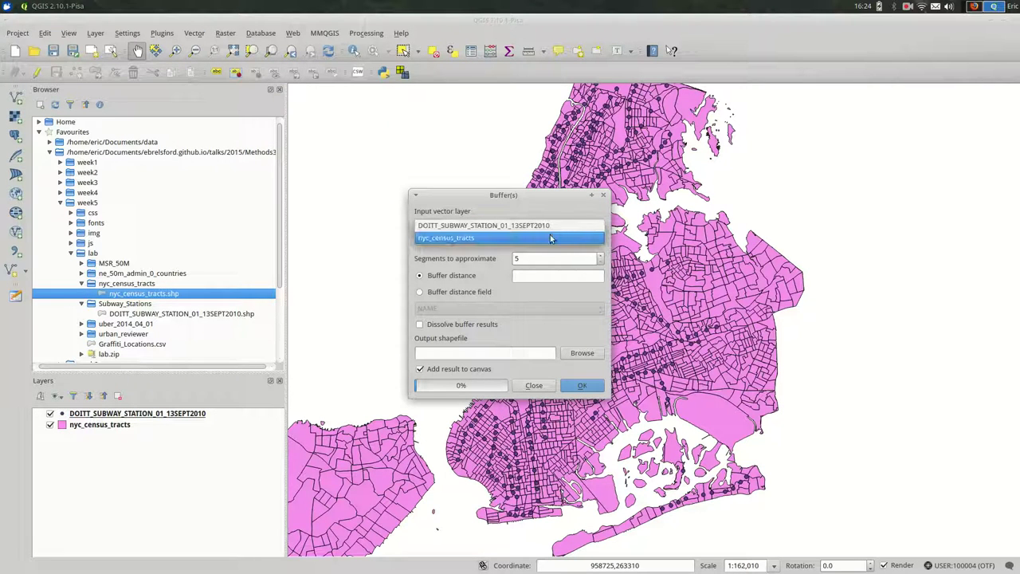
click(550, 234)
click(550, 231)
click(551, 213)
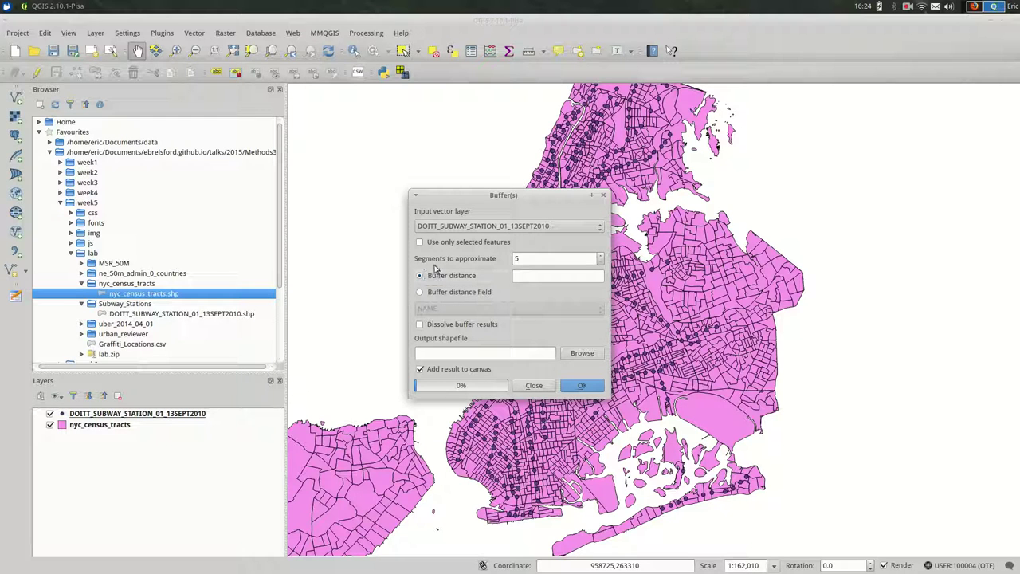
click(577, 276)
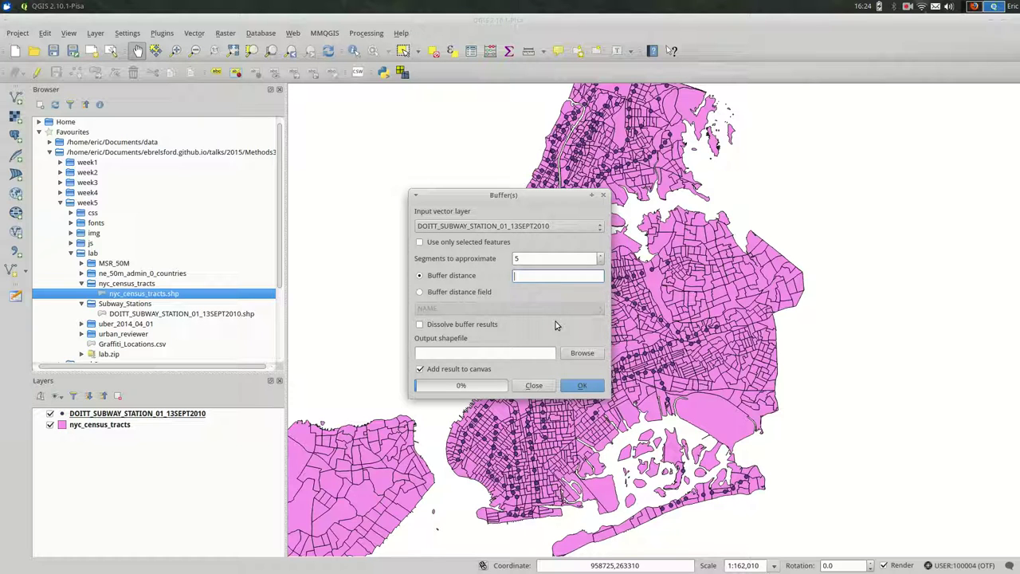
text(1320)
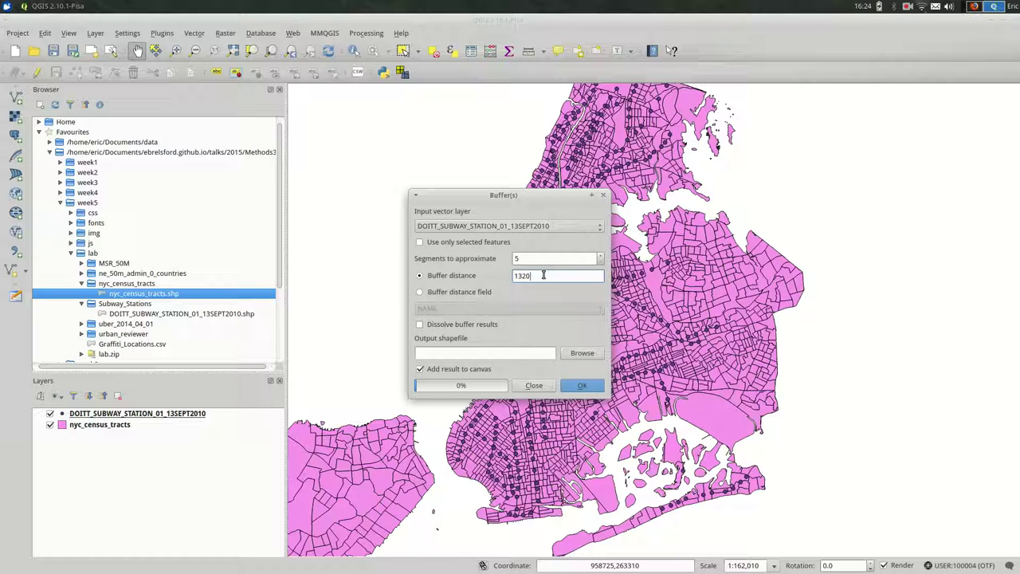
click(482, 326)
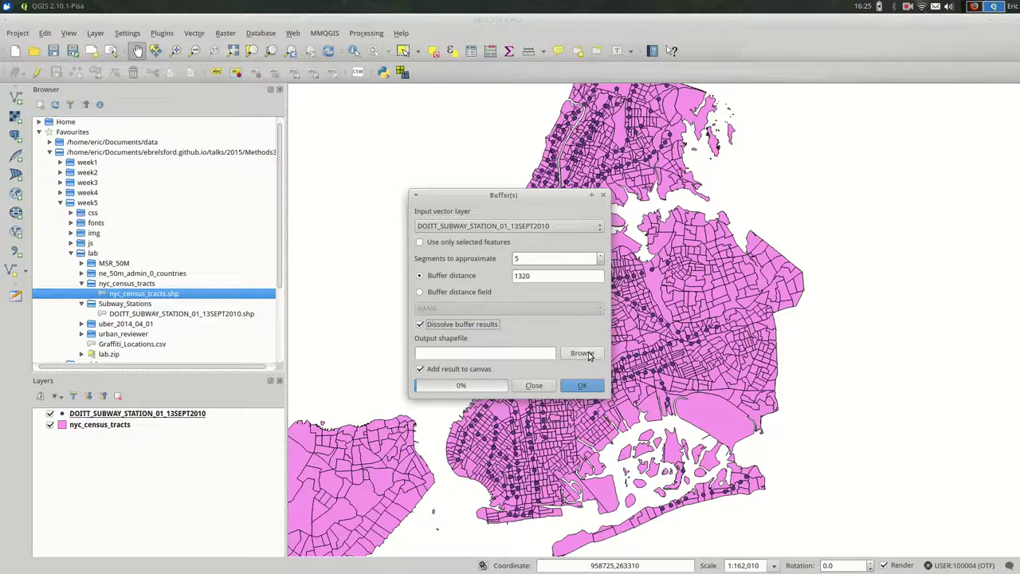
Save the output as buffered_stations.shp in a new video folder and run the buffer
click(582, 353)
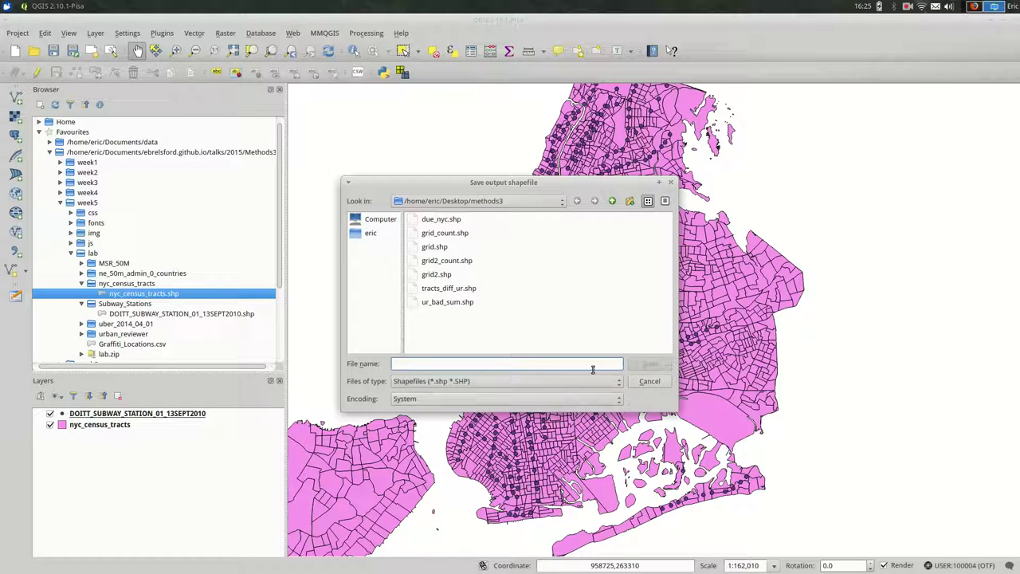
click(630, 201)
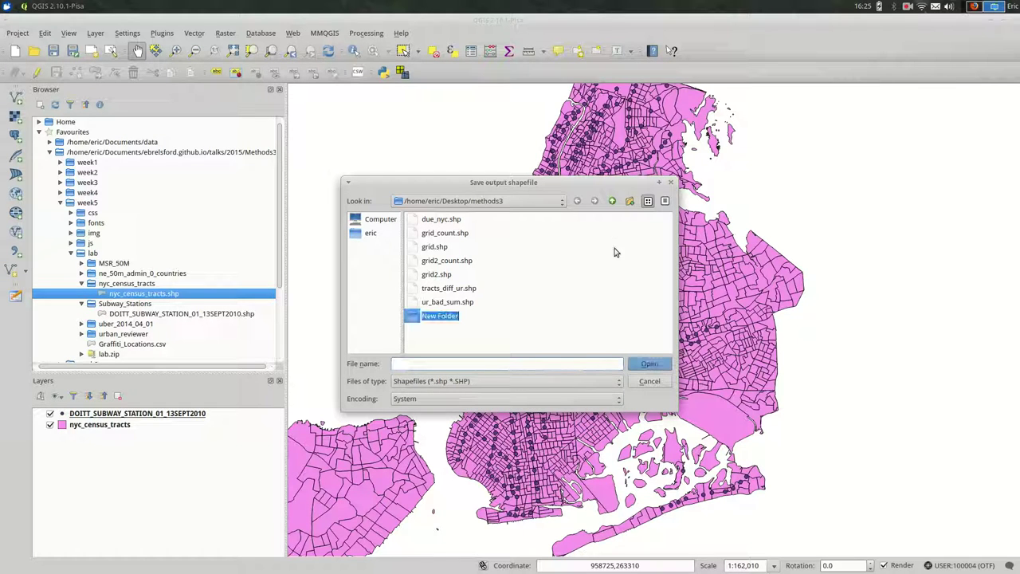
text(week6)
key(Return)
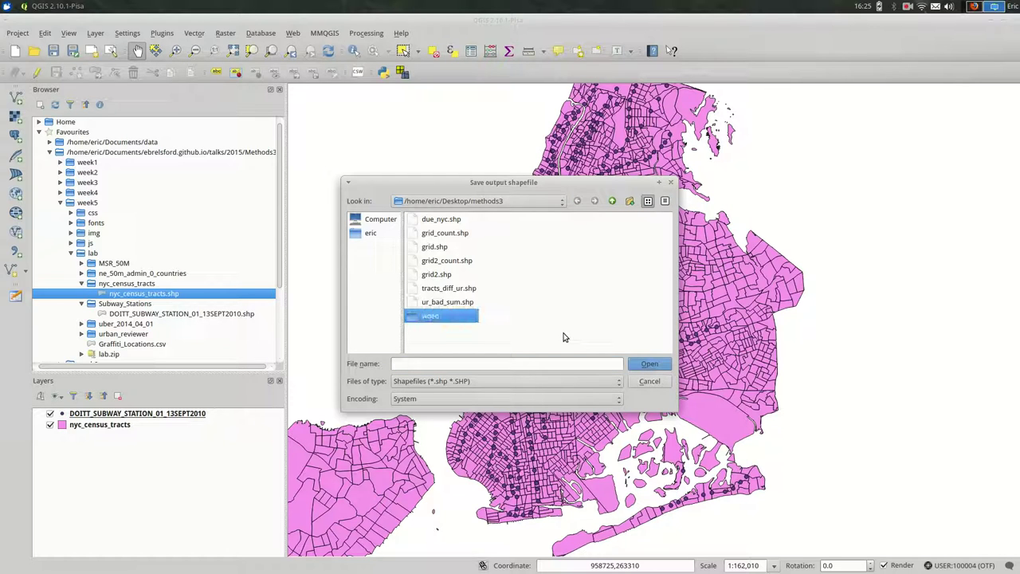
key(Return)
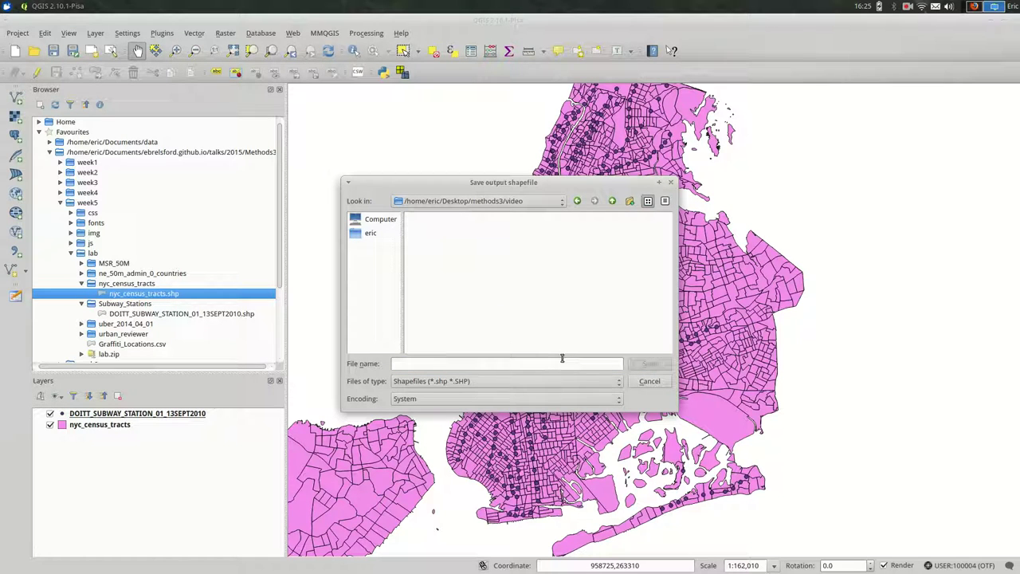
click(565, 360)
text(buffer)
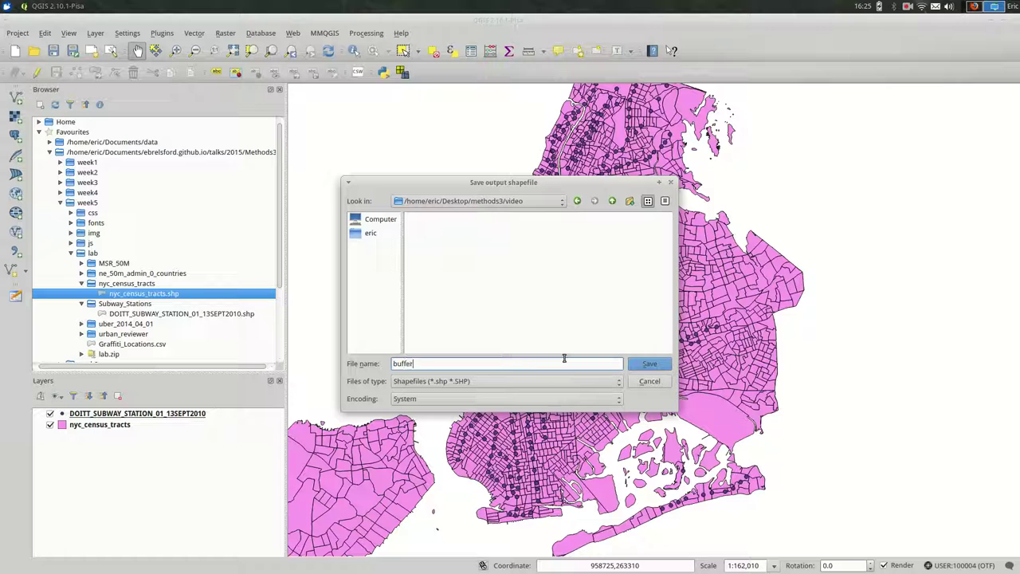
text(ed_stations)
key(Return)
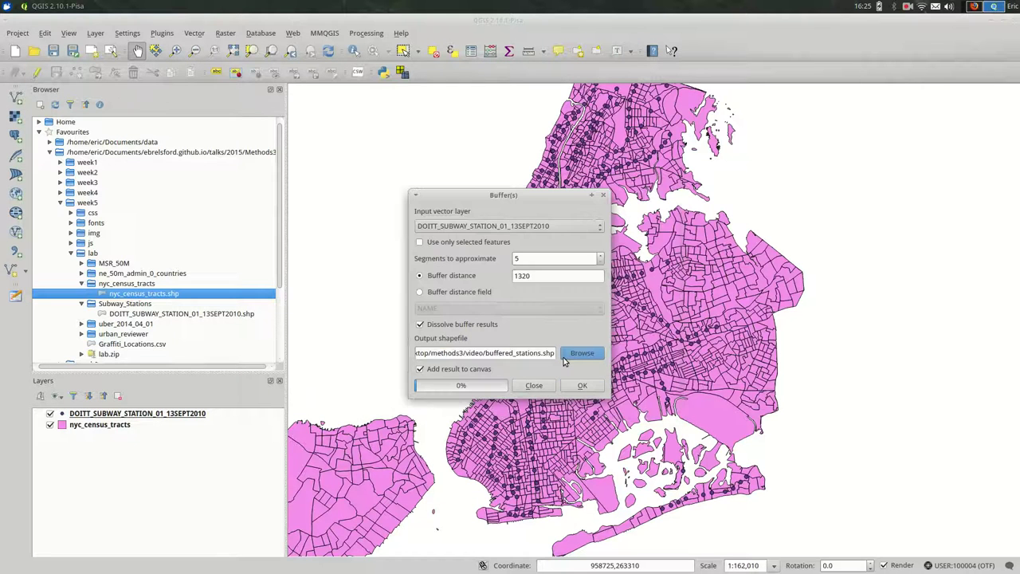
click(596, 386)
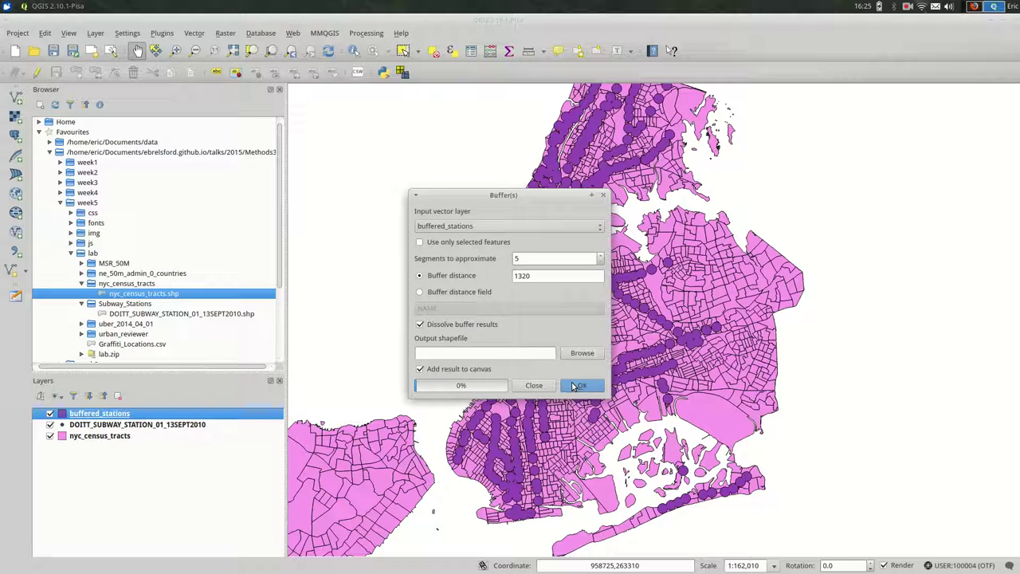
Close the buffer tool and remove the subway stations layer from the project
click(534, 385)
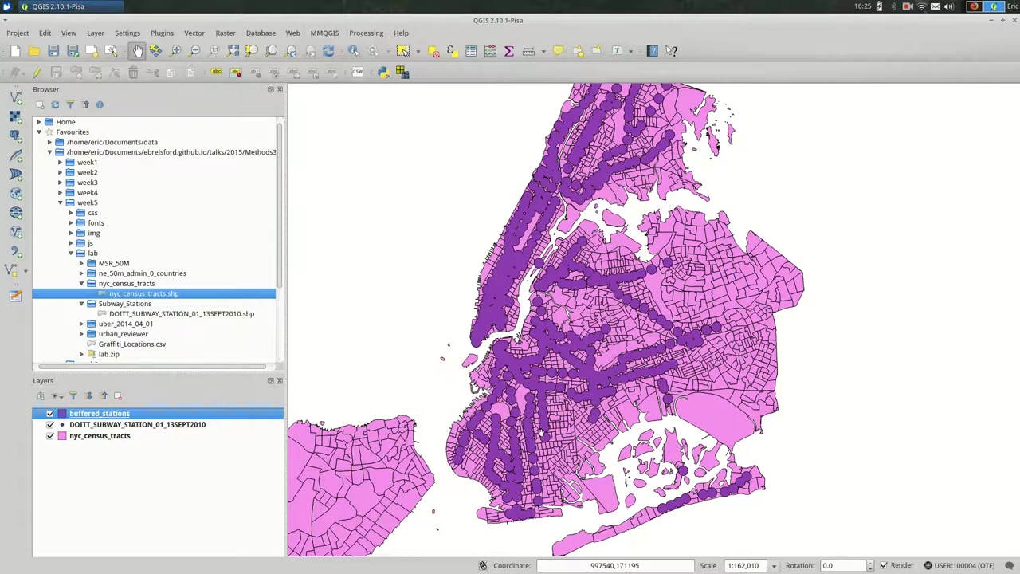
click(116, 425)
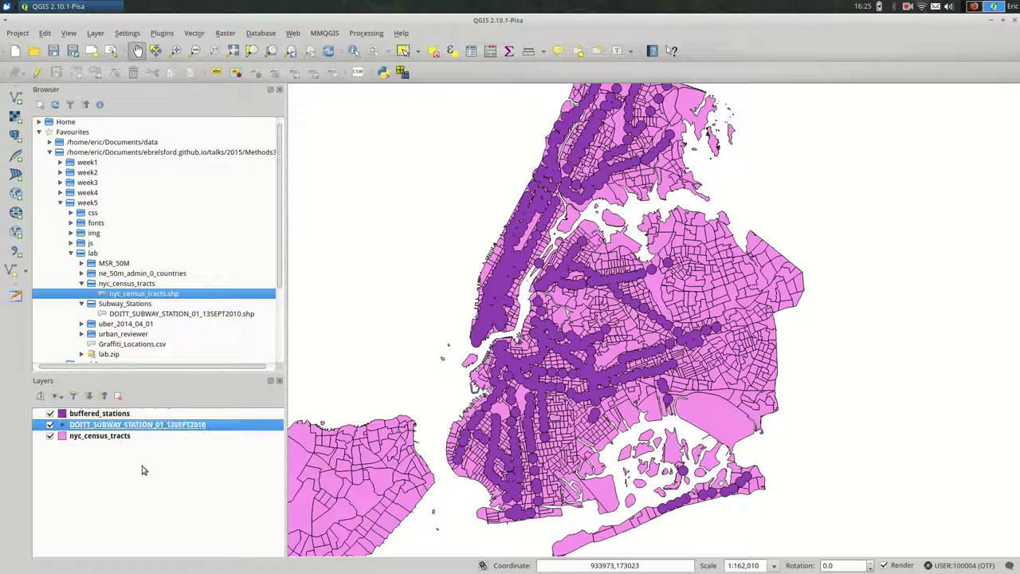
right_click(148, 424)
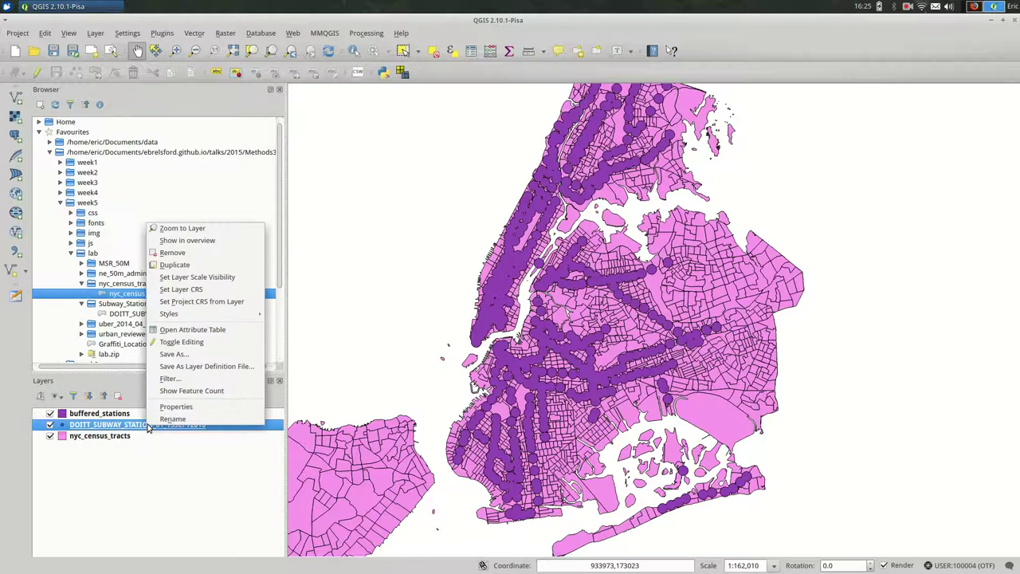
click(207, 253)
click(549, 313)
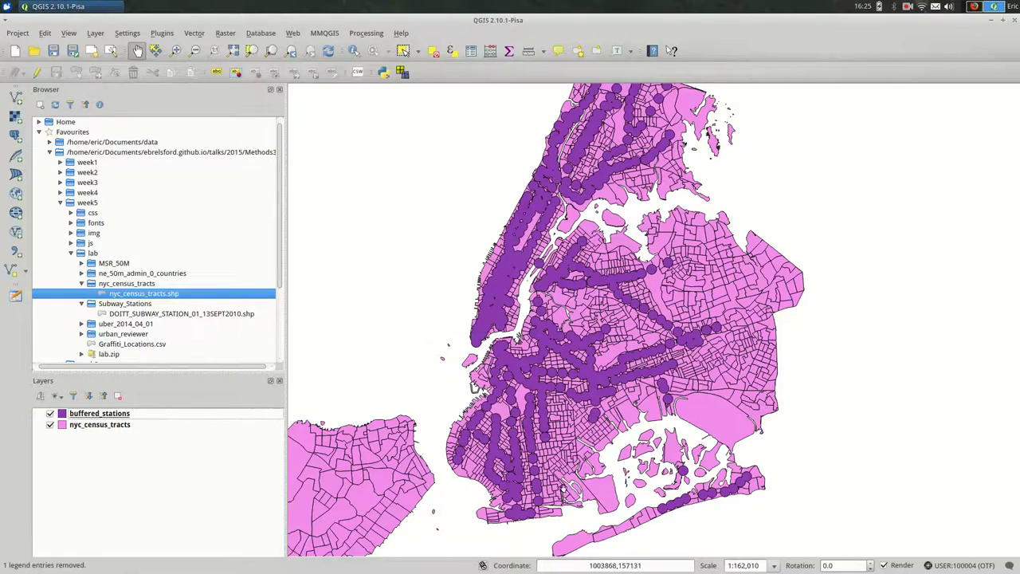
Pan across Queens, the Bronx and Brooklyn, leaving buffered_stations visible over the tracts
scroll(563, 411, up, 1)
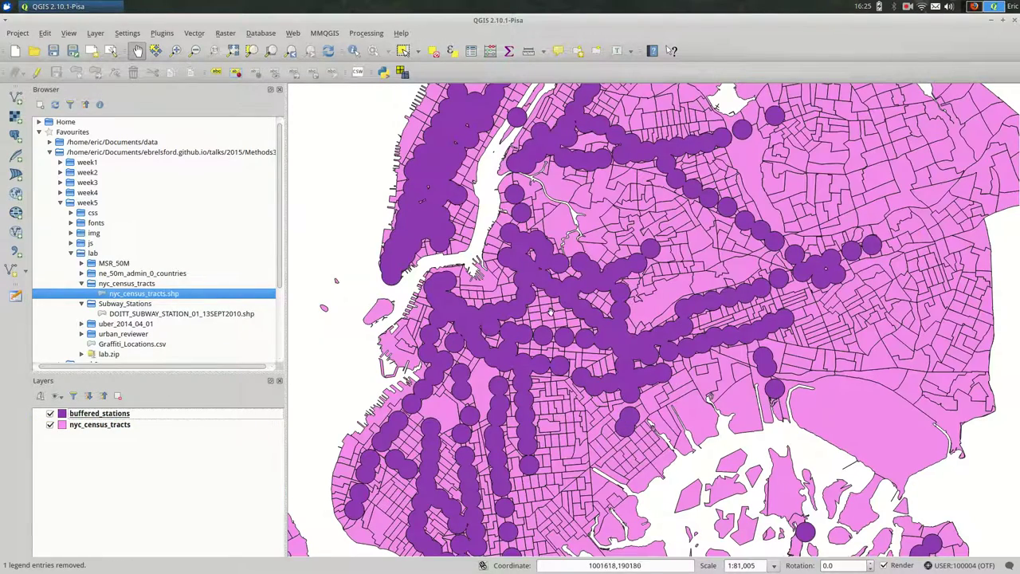
drag(693, 148, 570, 375)
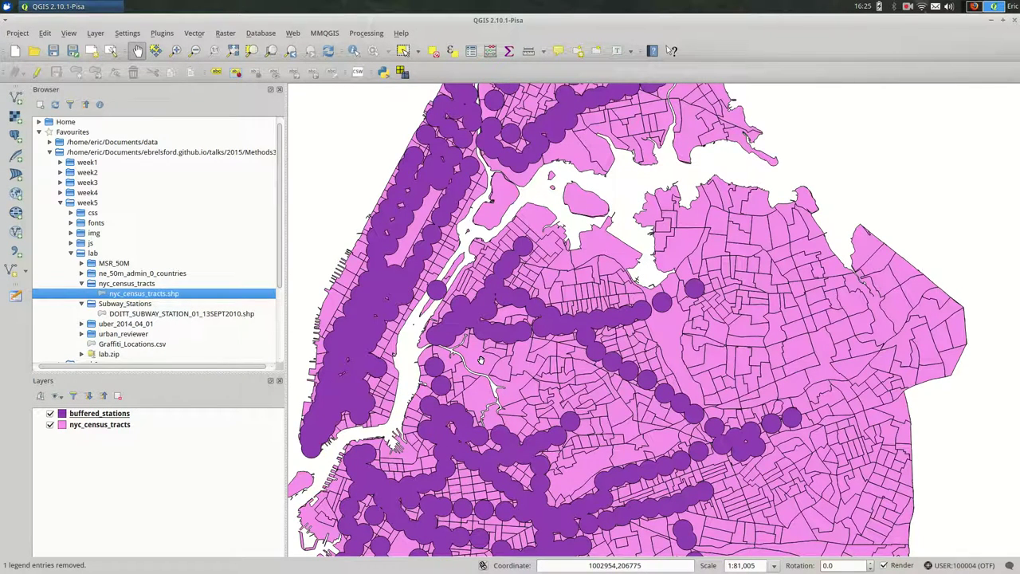
drag(480, 360, 468, 404)
drag(523, 197, 587, 328)
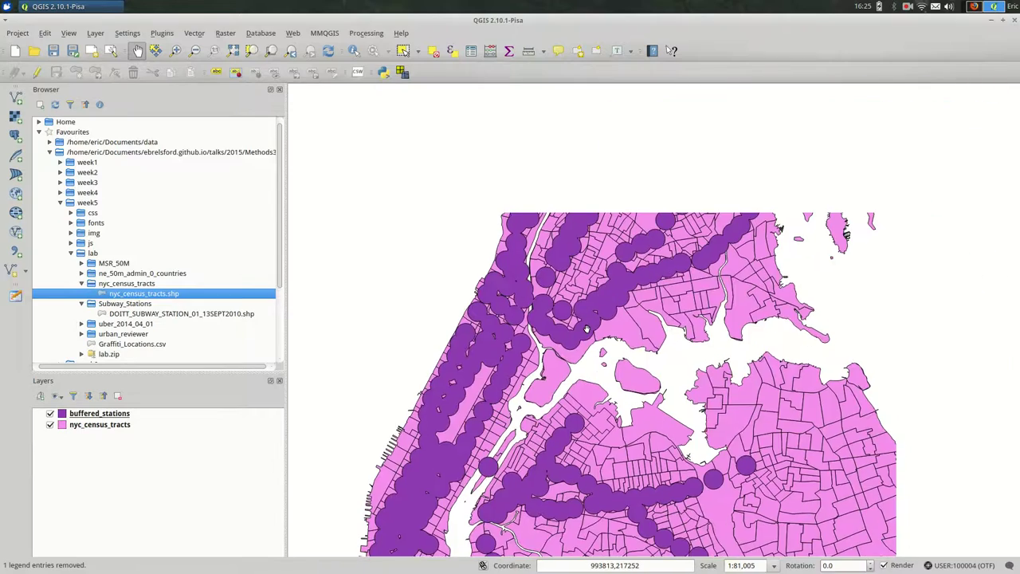
drag(681, 259, 517, 353)
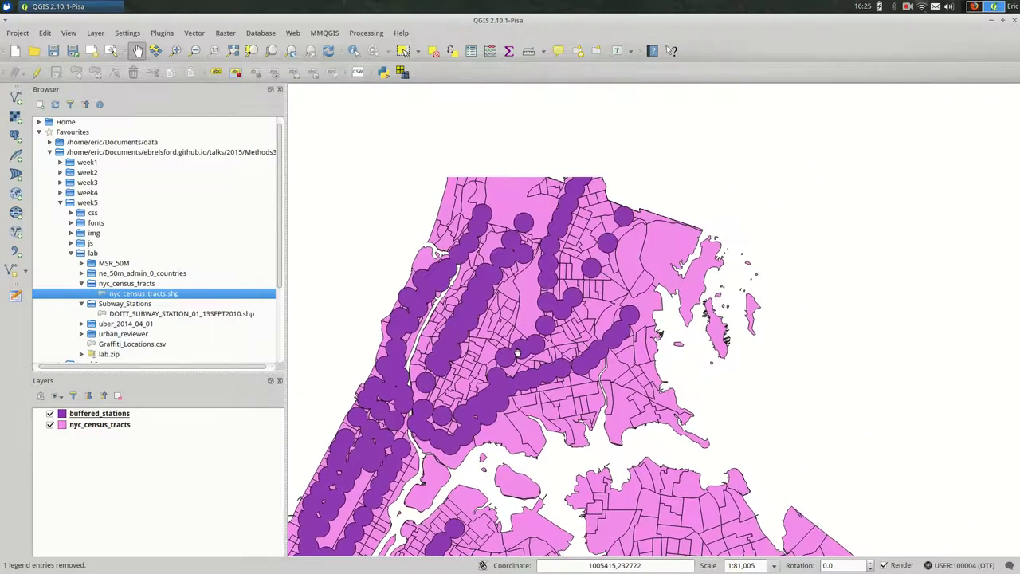
drag(493, 405, 664, 221)
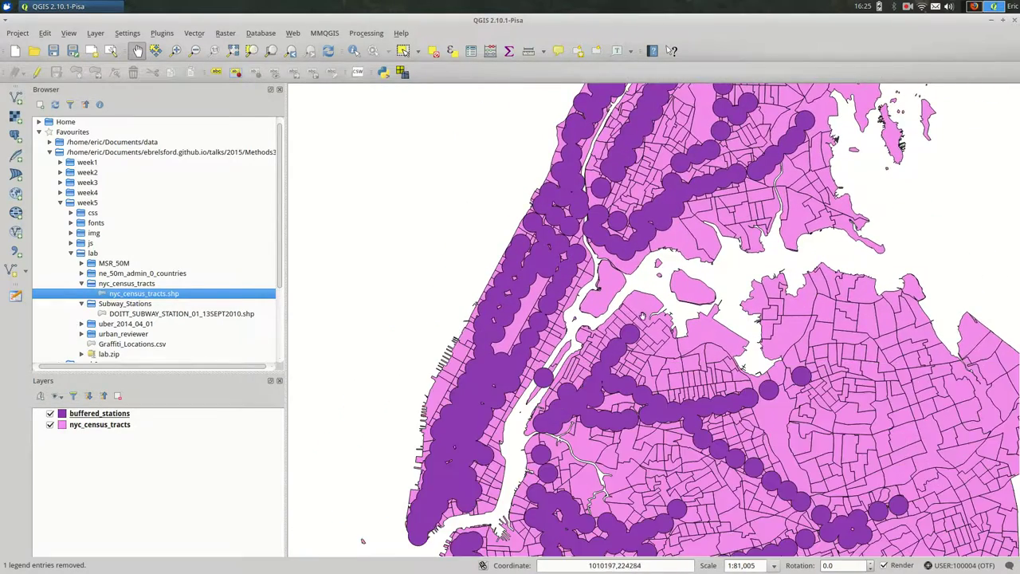
drag(642, 317, 630, 184)
drag(575, 358, 566, 175)
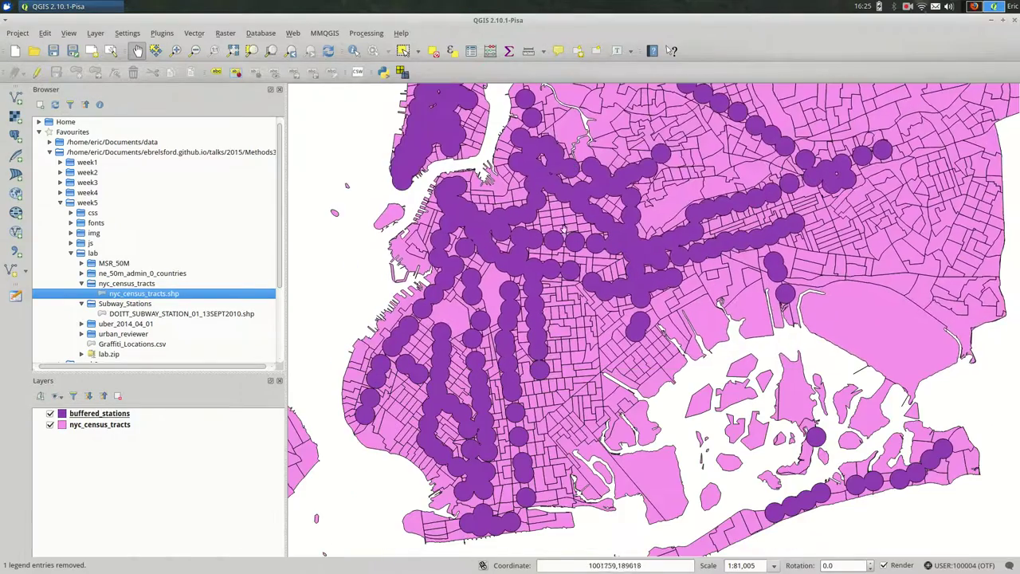
mouse_move(575, 359)
mouse_down()
mouse_move(551, 247)
mouse_move(590, 361)
mouse_up()
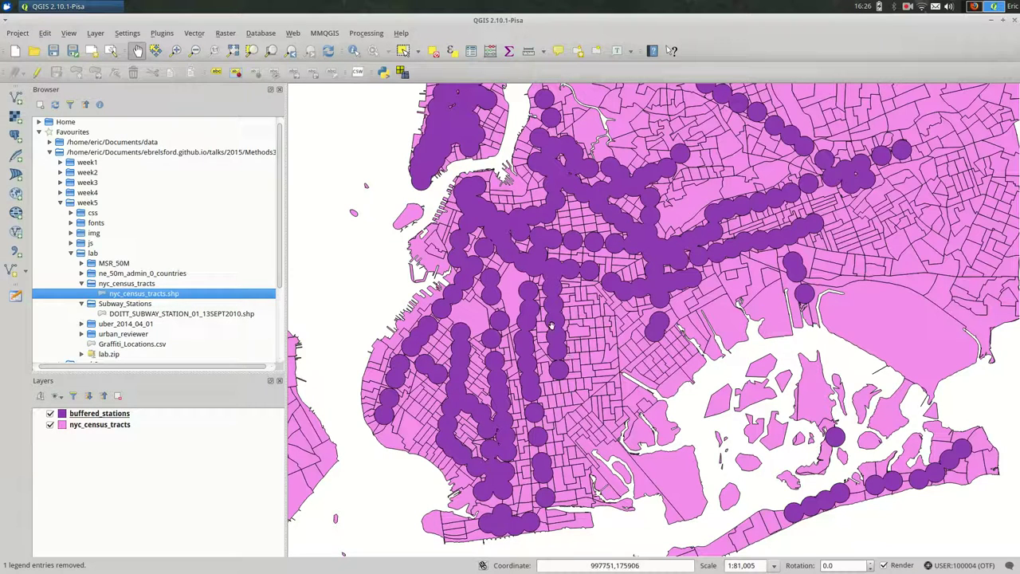
click(50, 413)
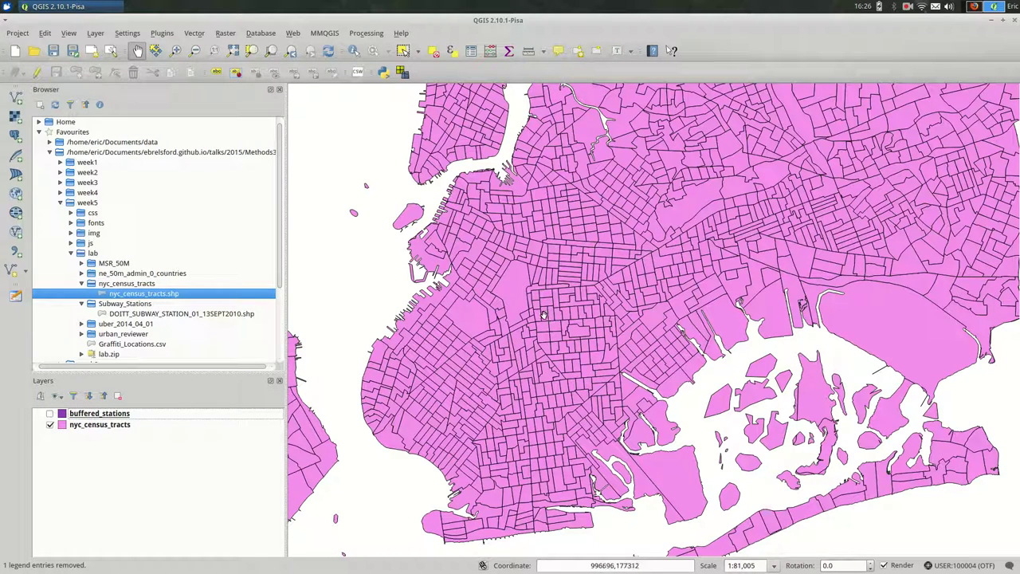
click(50, 413)
Raise buffered_stations layer transparency on its Style page, apply it, and zoom into the map
double_click(148, 414)
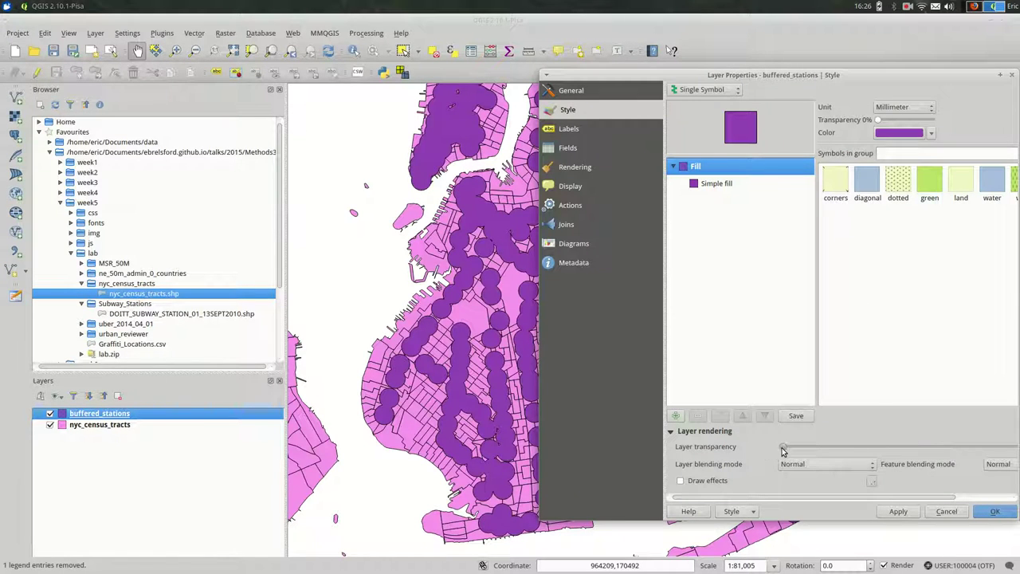
drag(783, 447, 869, 448)
click(899, 511)
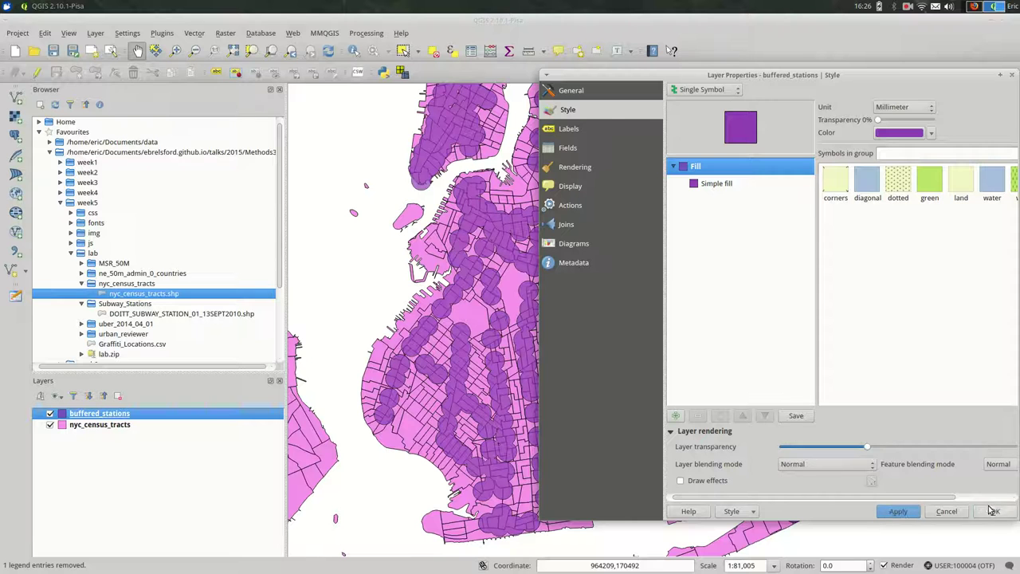
click(995, 511)
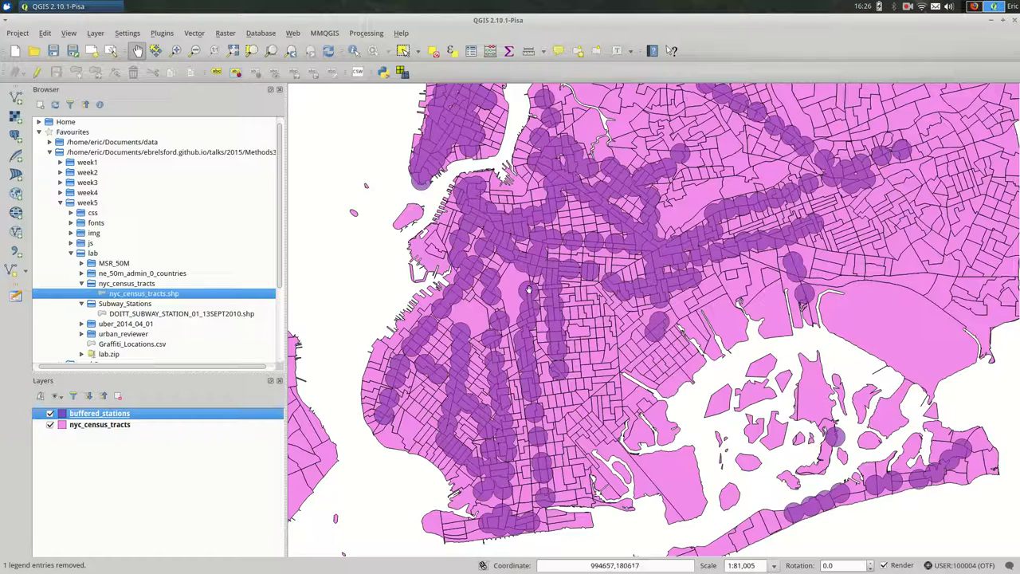
scroll(543, 274, up, 1)
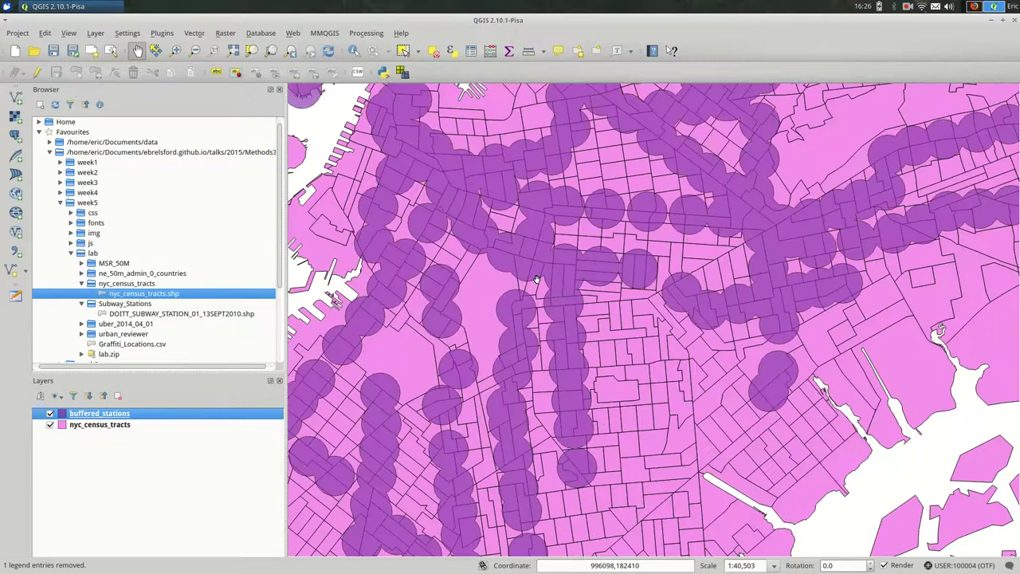
scroll(534, 285, up, 1)
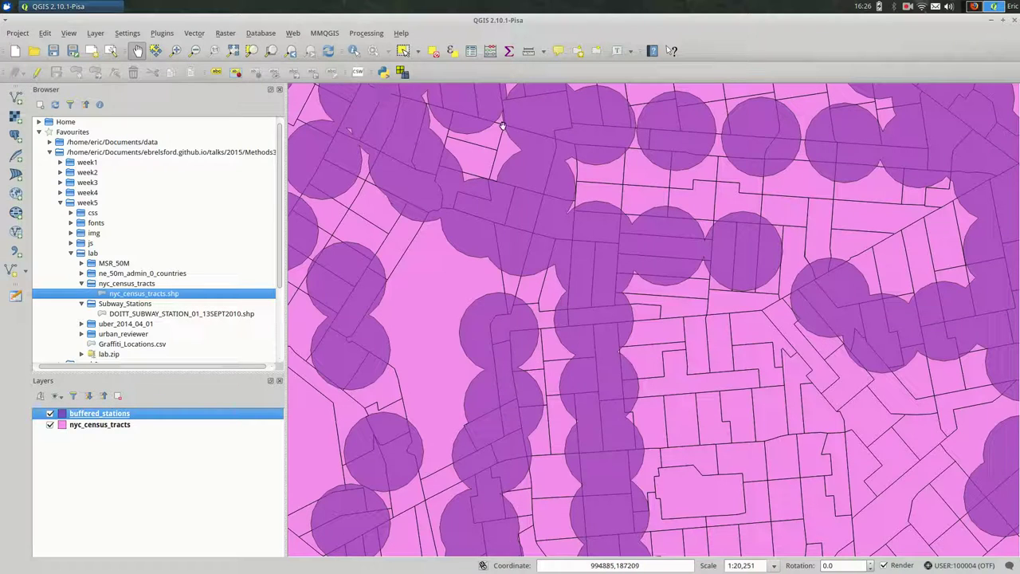
Set up an Intersect with input nyc_census_tracts and intersect layer buffered_stations
click(196, 33)
mouse_move(243, 106)
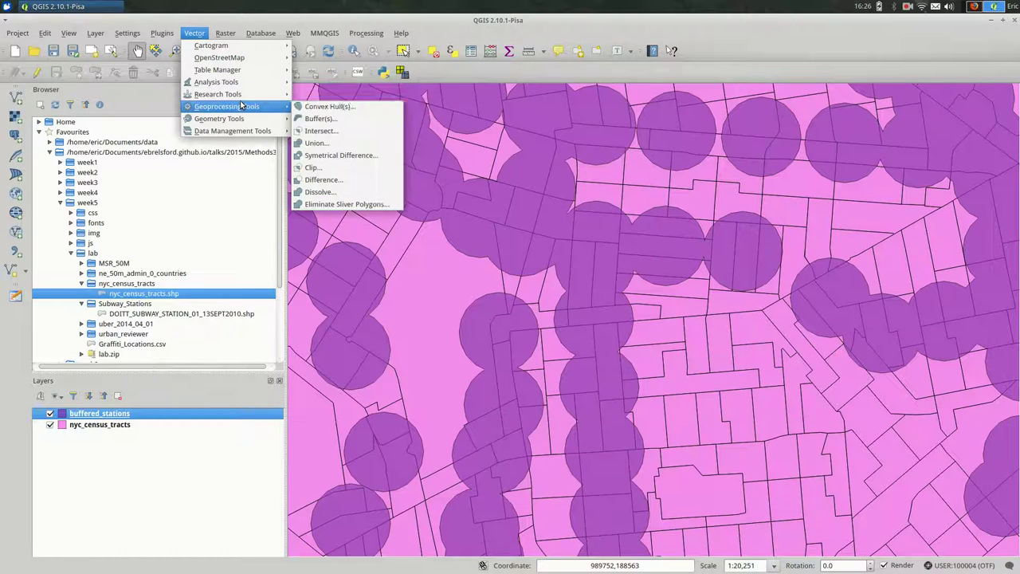
click(341, 144)
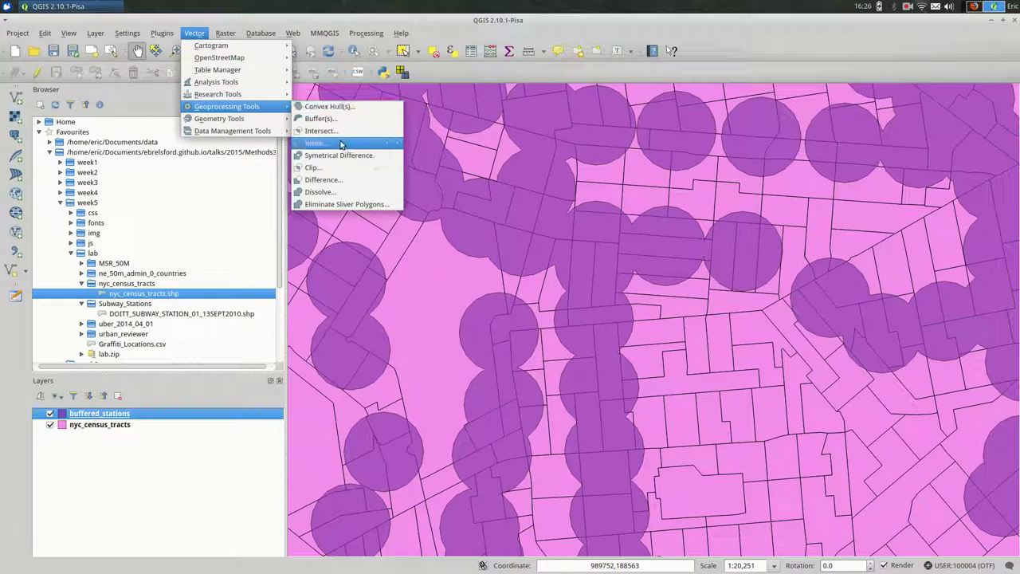
click(355, 132)
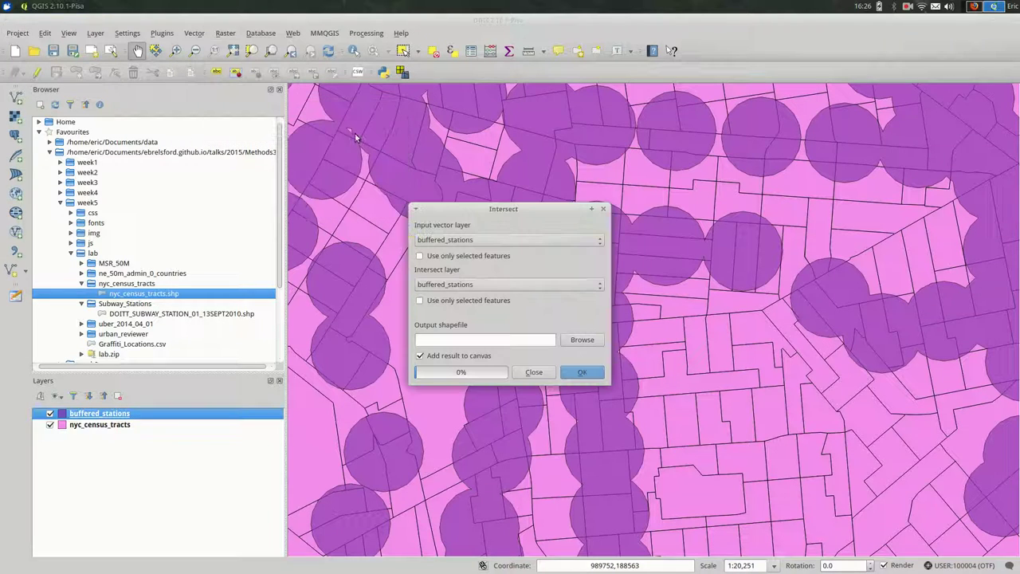
click(520, 241)
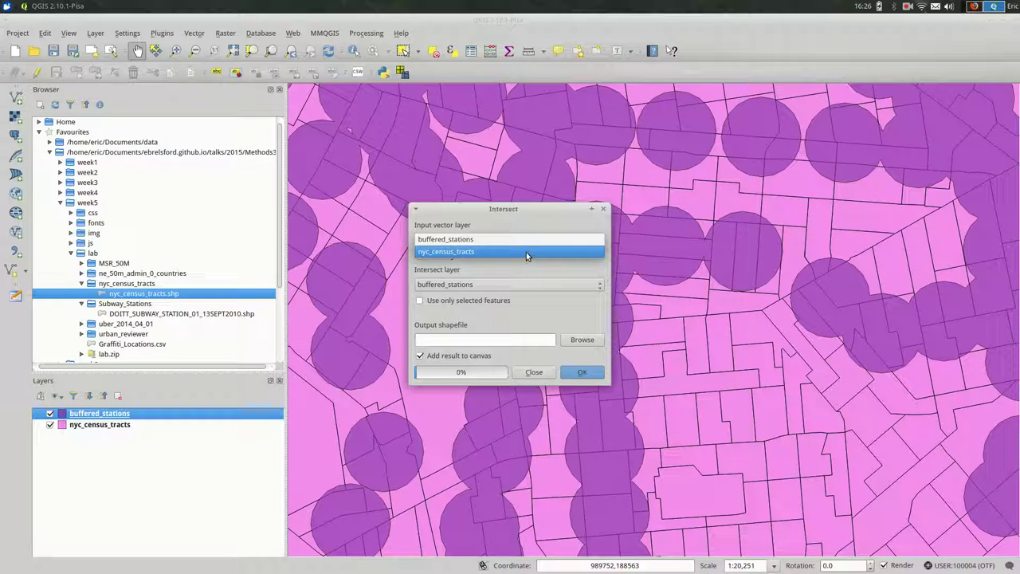
click(526, 253)
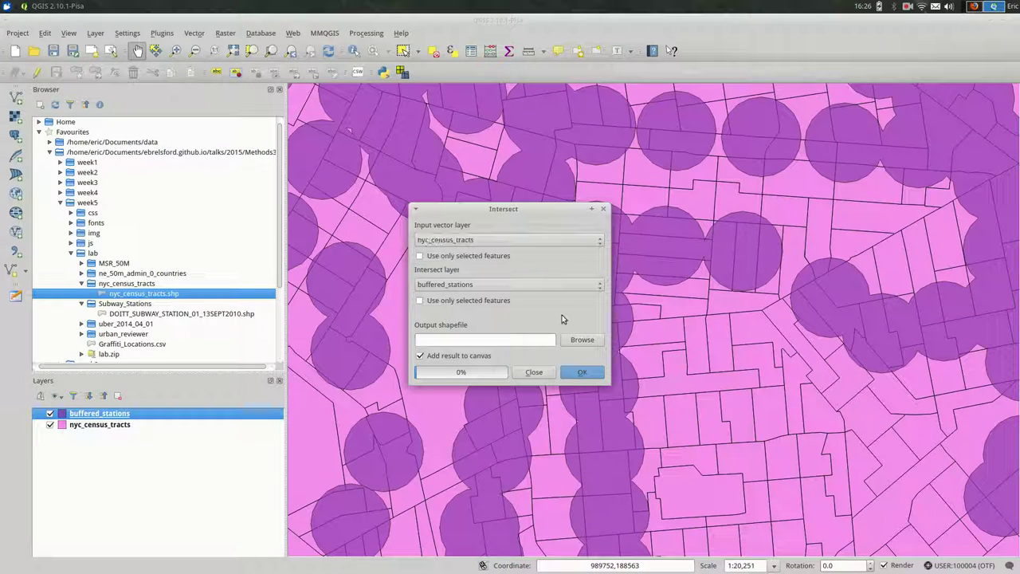
click(493, 285)
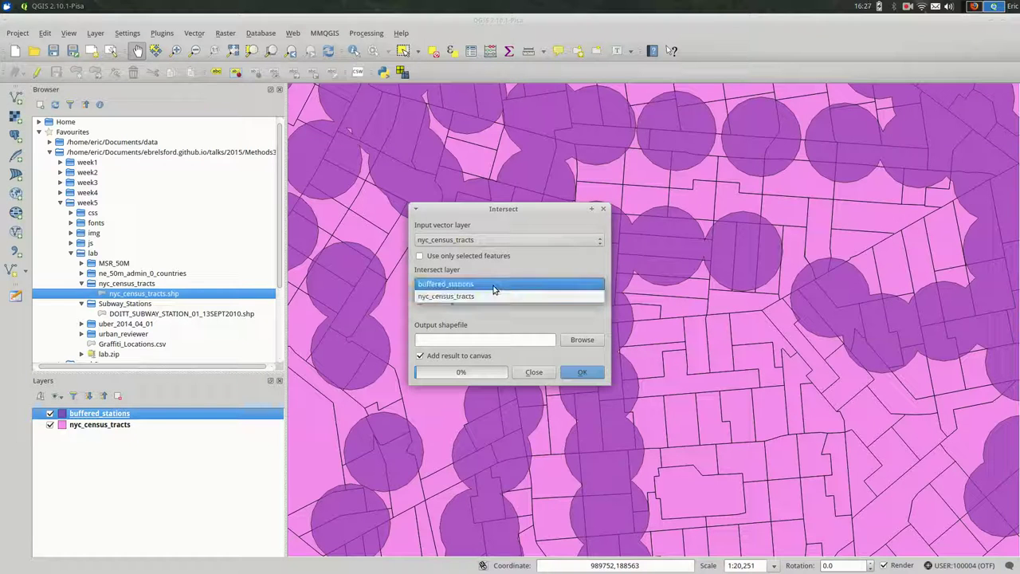
click(493, 286)
Save the output as tracts_intersect_stations.shp and run the intersection
click(582, 341)
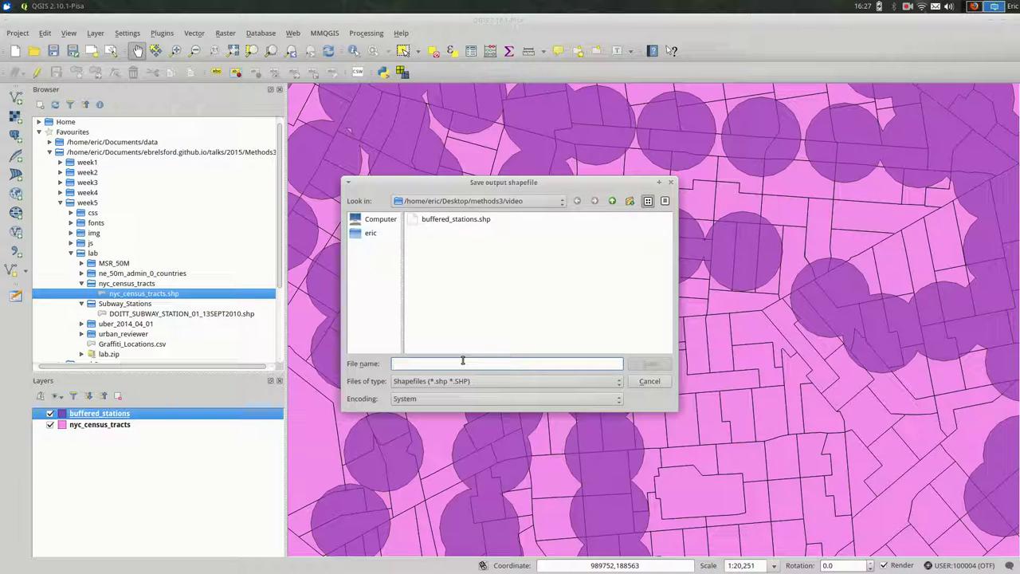
text(tracts)
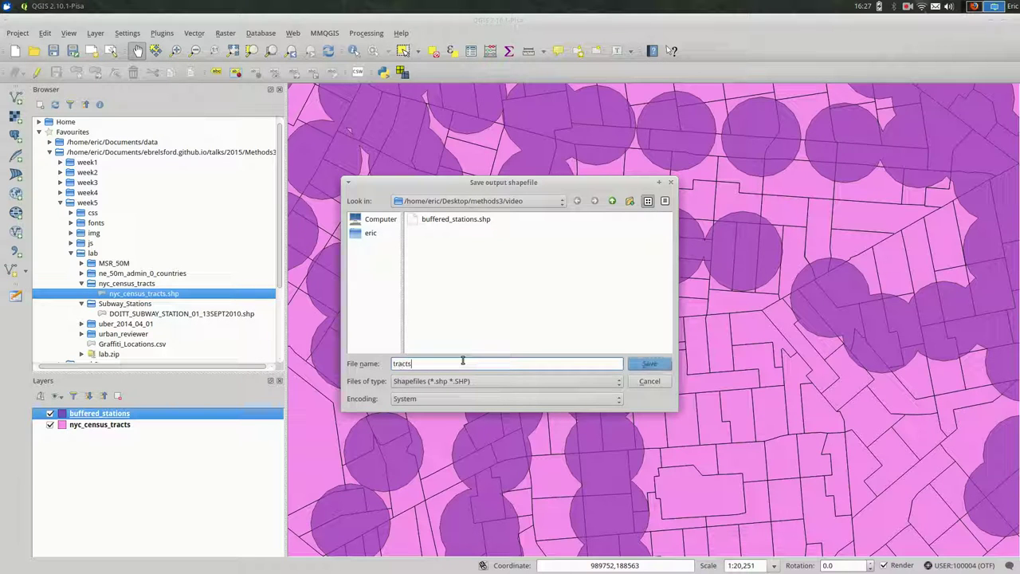
text(_intersect_)
drag(576, 184, 473, 315)
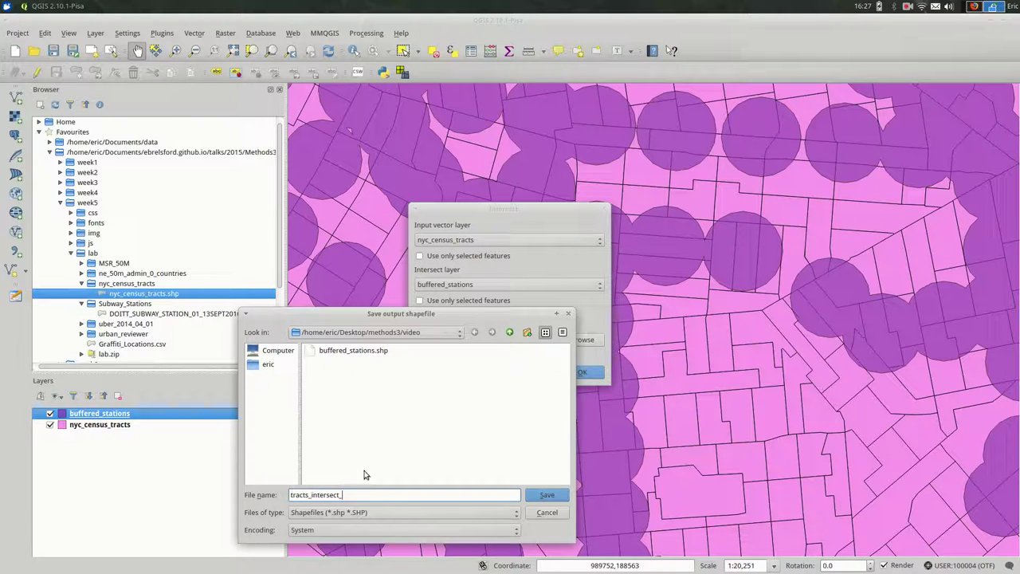
text(stations)
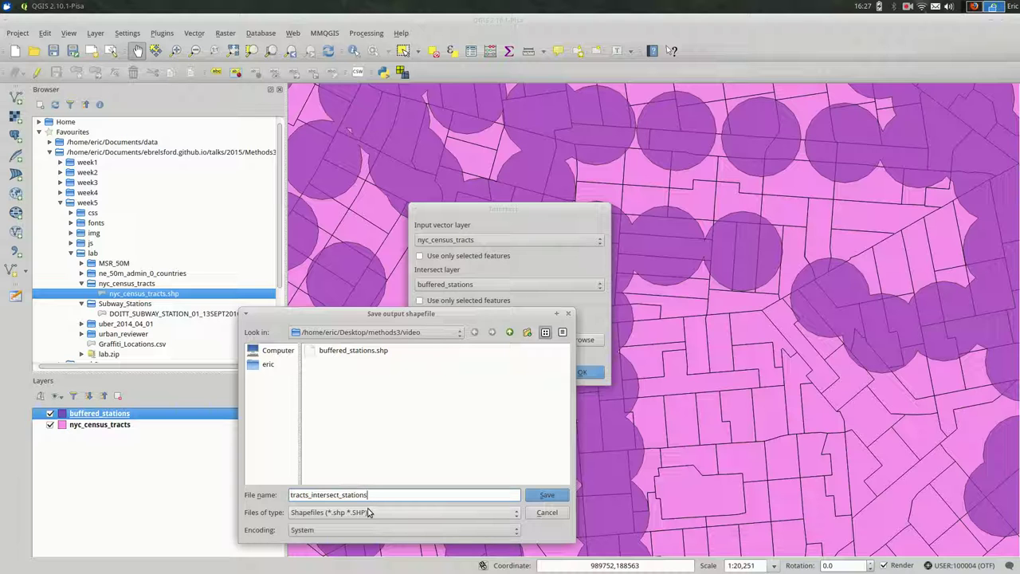
key(Return)
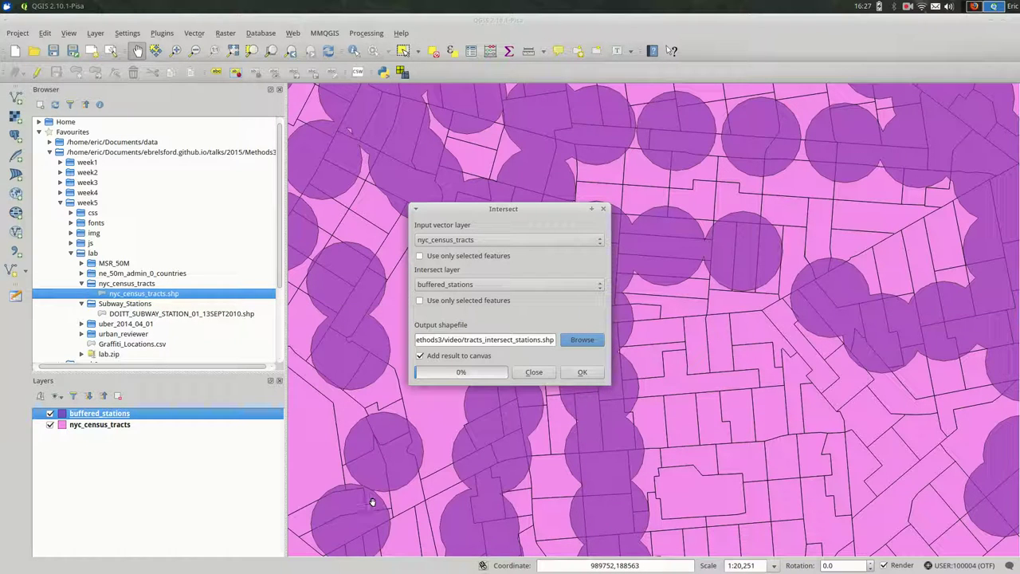
click(589, 373)
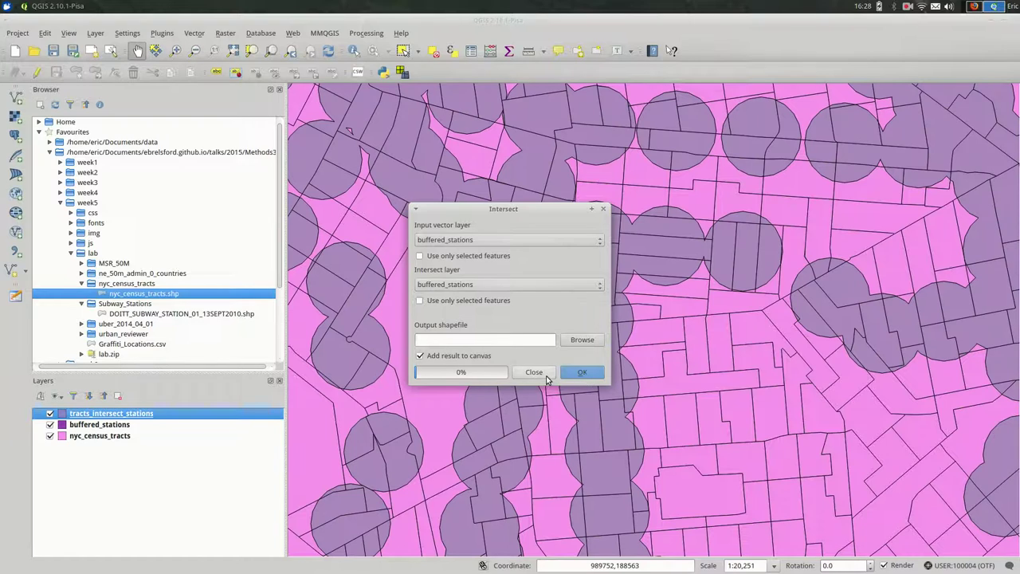
Close the Intersect tool and pan and zoom to view the intersected Manhattan area
click(547, 379)
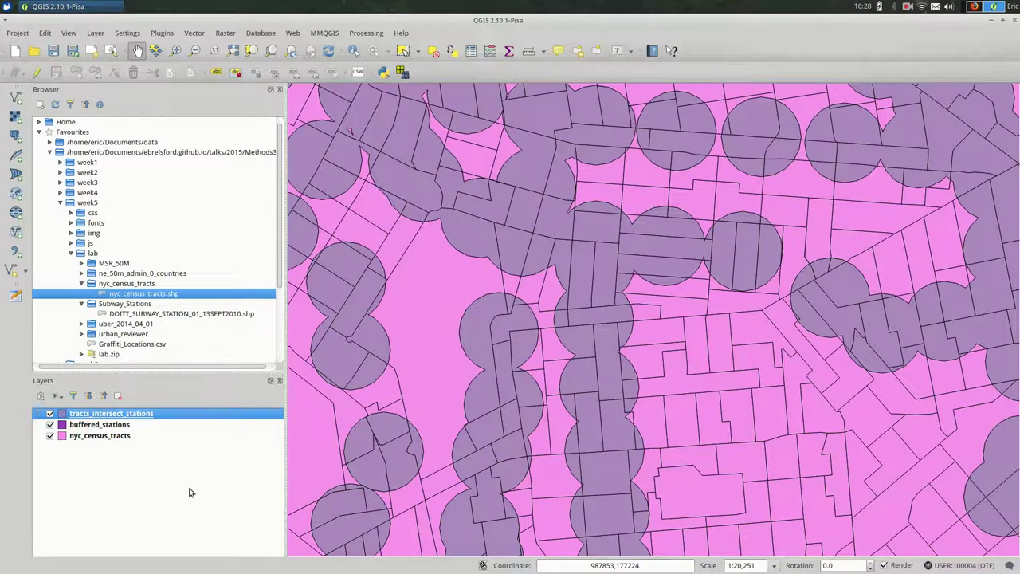
drag(446, 292, 660, 308)
scroll(660, 308, down, 1)
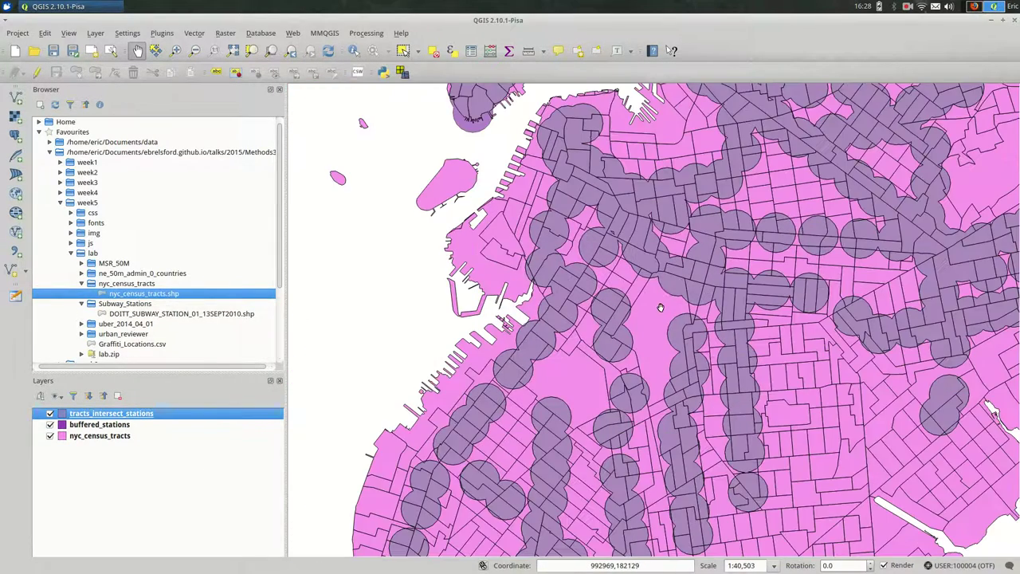
scroll(653, 295, down, 1)
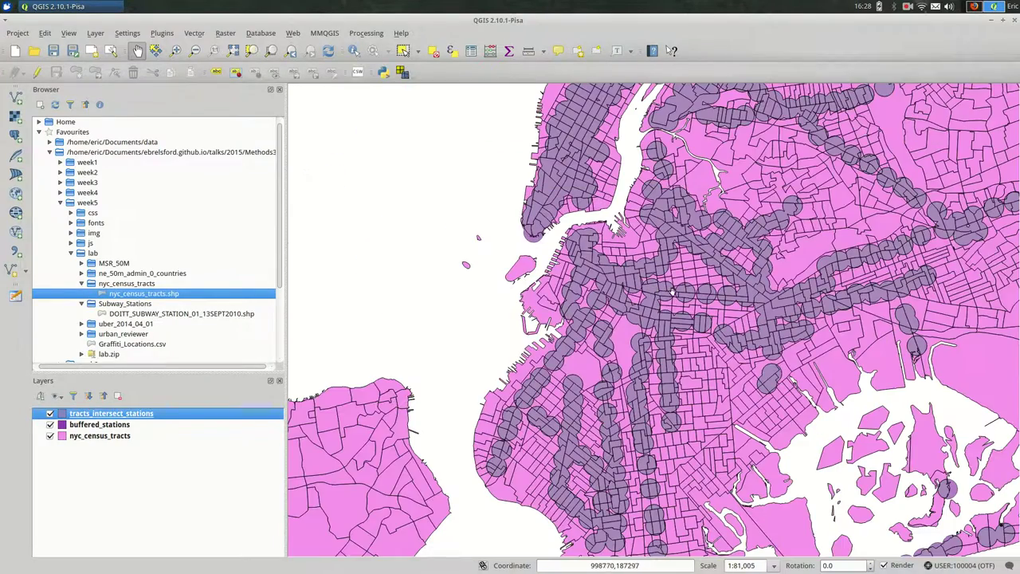
drag(672, 290, 591, 319)
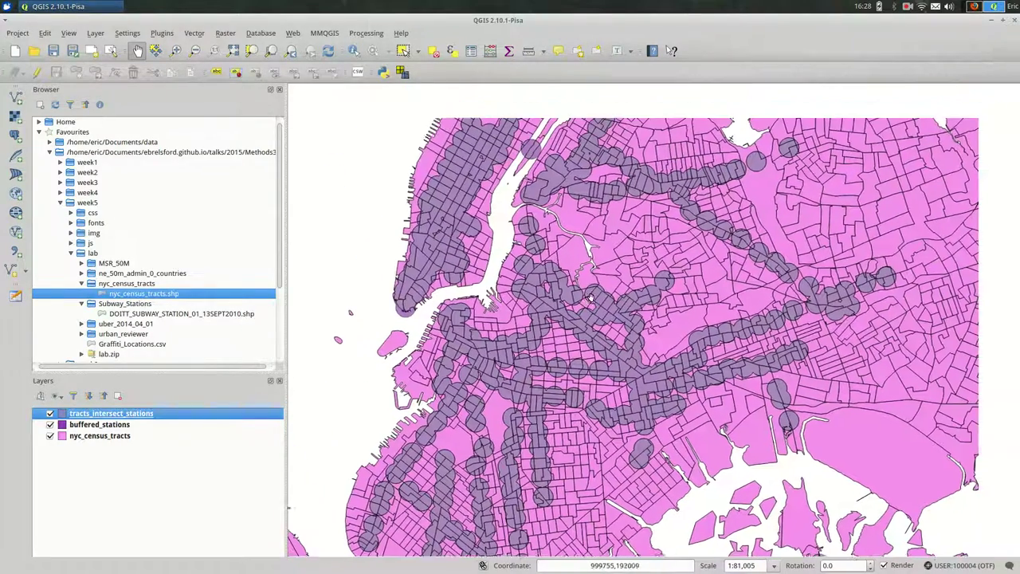
drag(633, 263, 588, 309)
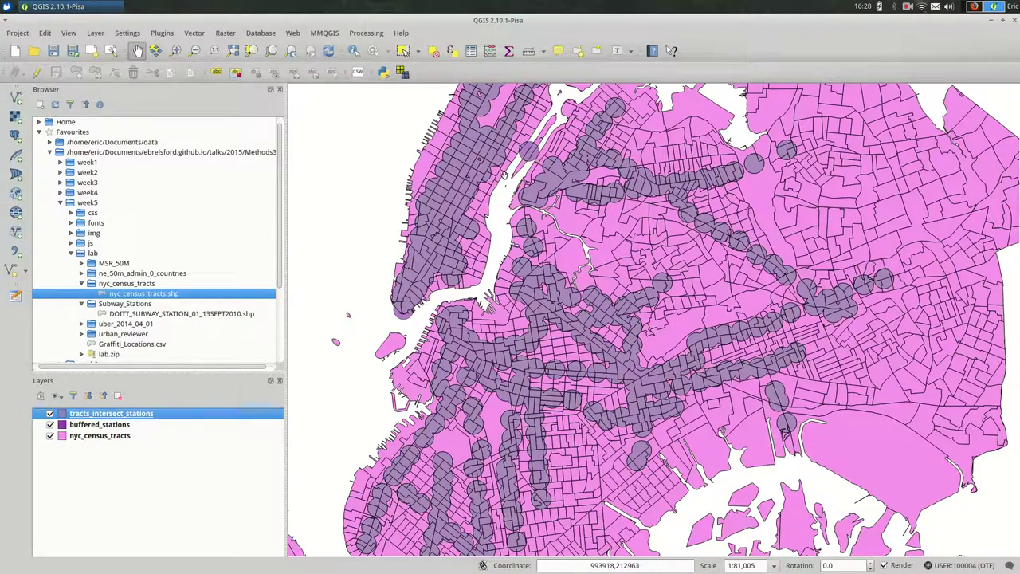
drag(507, 166, 496, 211)
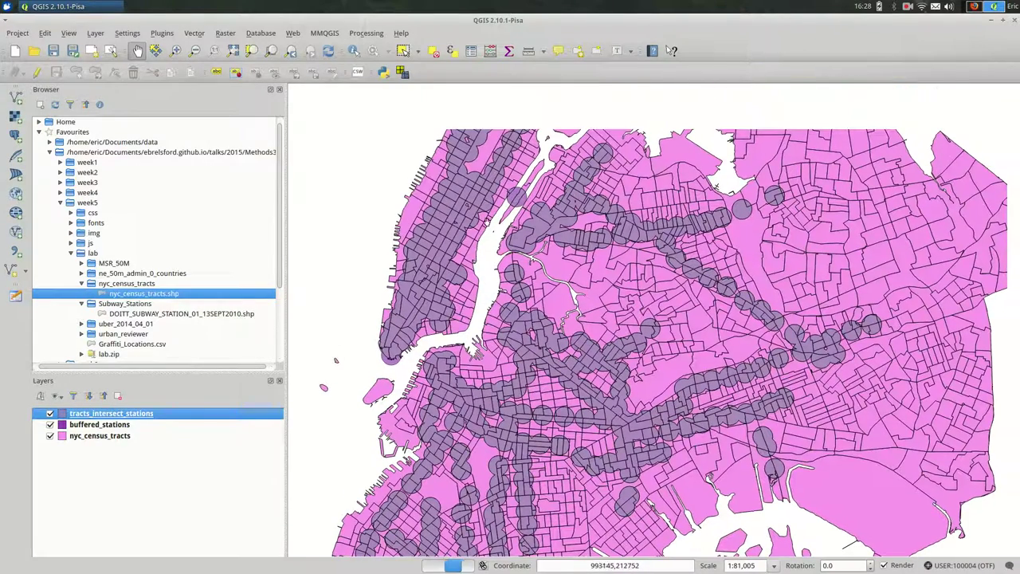
Toggle buffered_stations on and off to compare with the intersection, leaving it hidden and selected
click(50, 425)
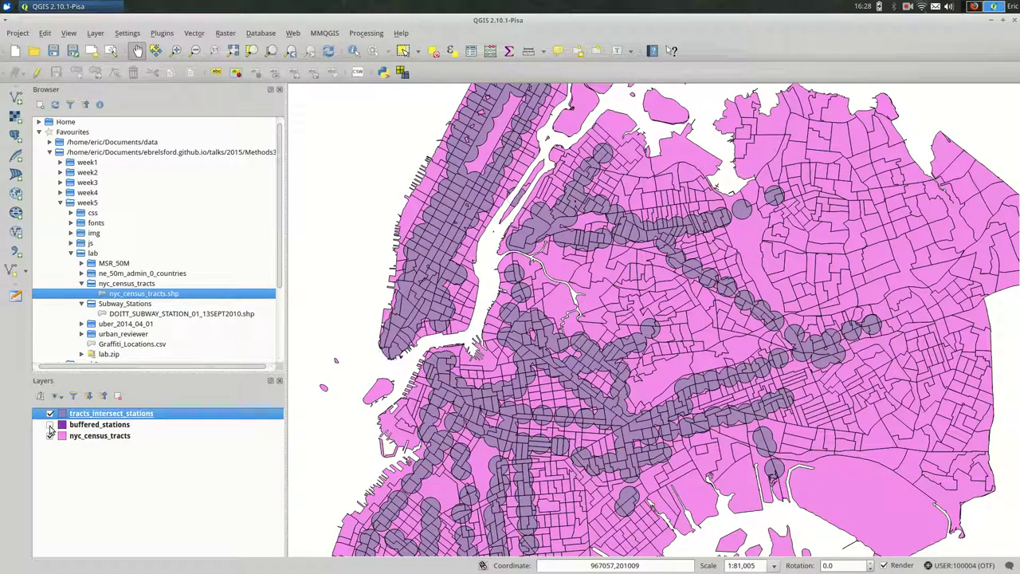
click(50, 425)
drag(536, 331, 575, 317)
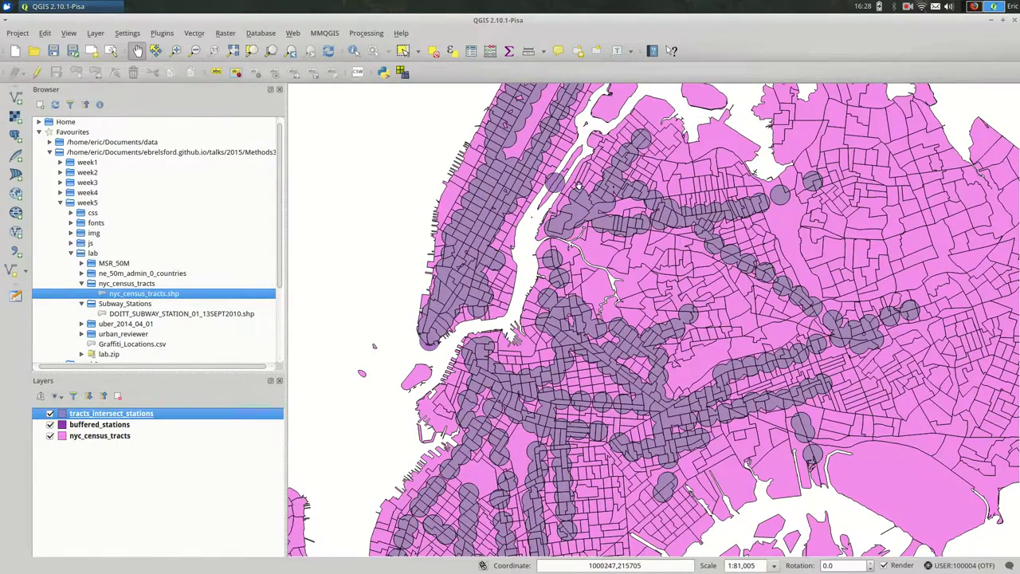
drag(558, 182, 528, 280)
scroll(526, 279, up, 1)
scroll(526, 280, up, 1)
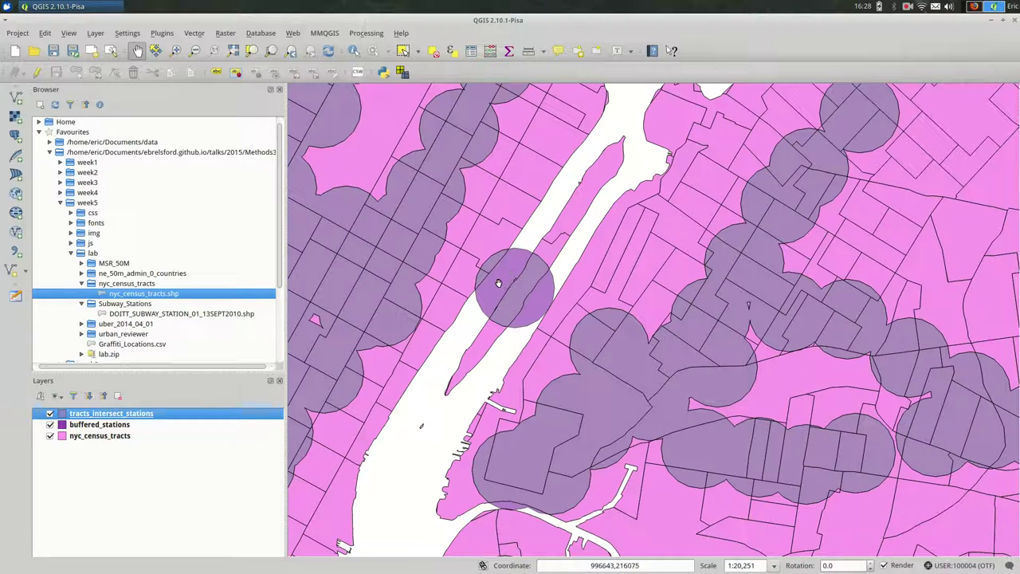
click(50, 425)
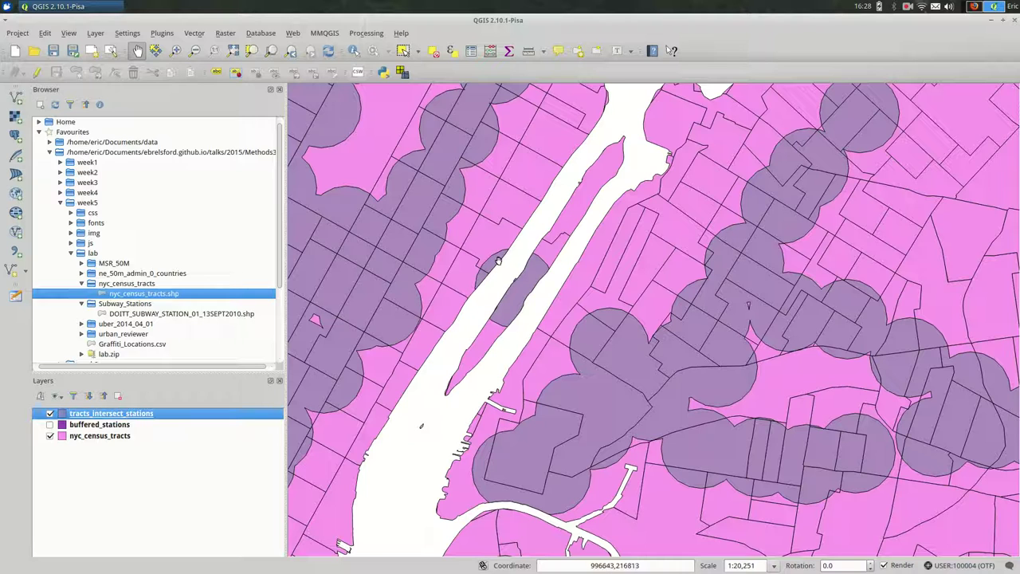
click(50, 425)
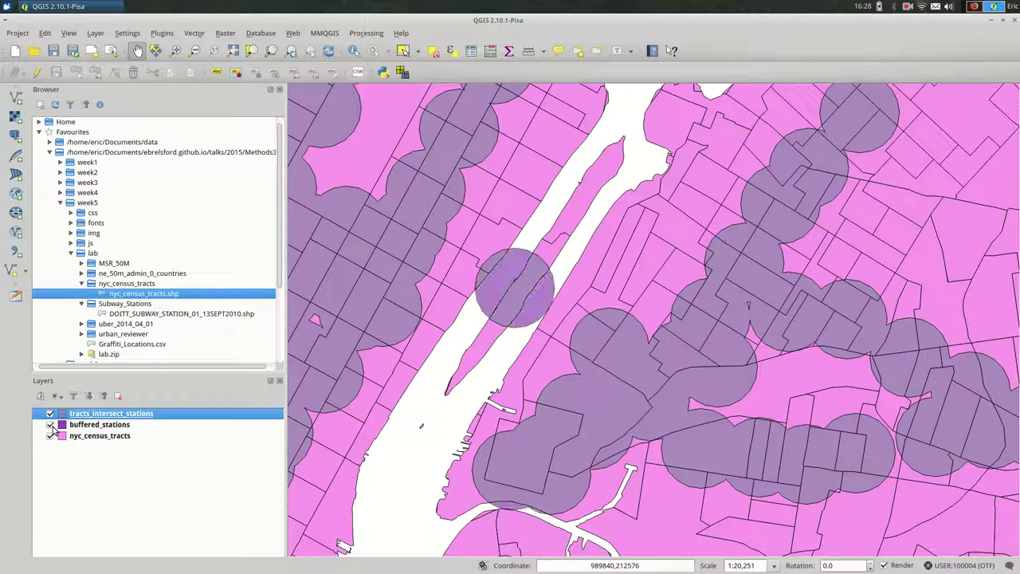
click(51, 425)
click(101, 428)
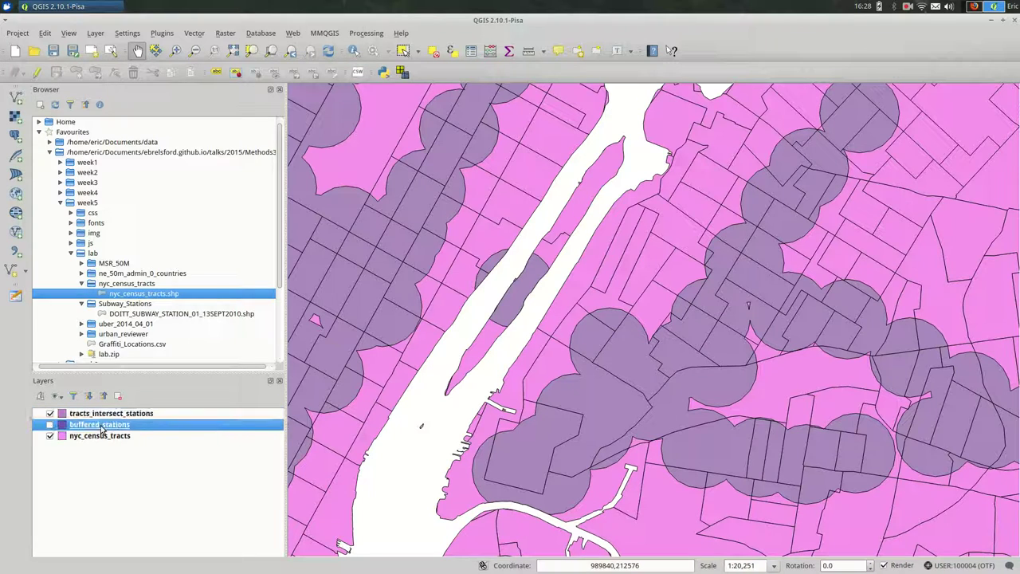
Remove buffered_stations from the project, pan to more Manhattan tracts, and select tracts_intersect_stations
right_click(101, 426)
click(190, 253)
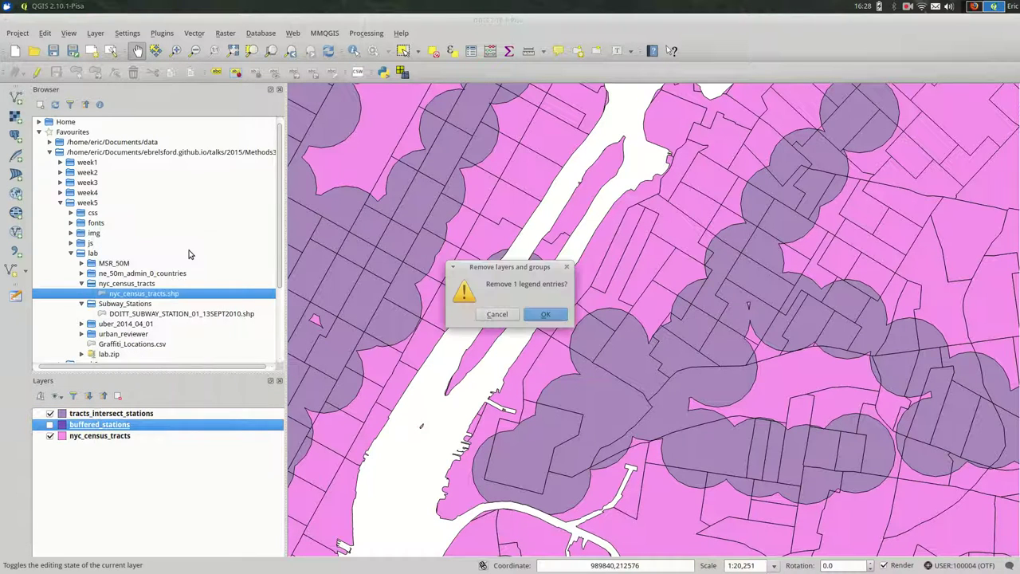
click(546, 316)
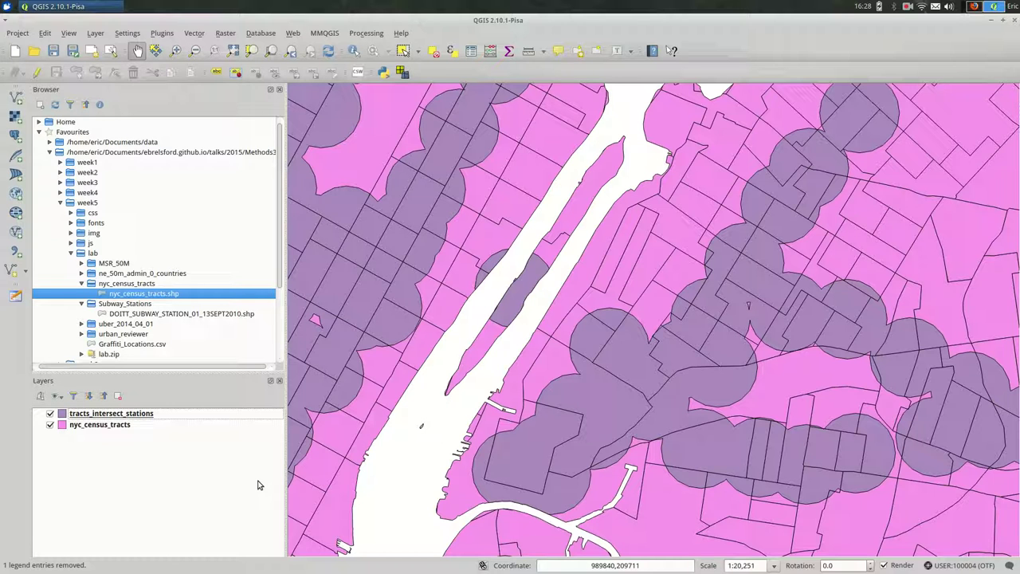
drag(395, 317, 570, 333)
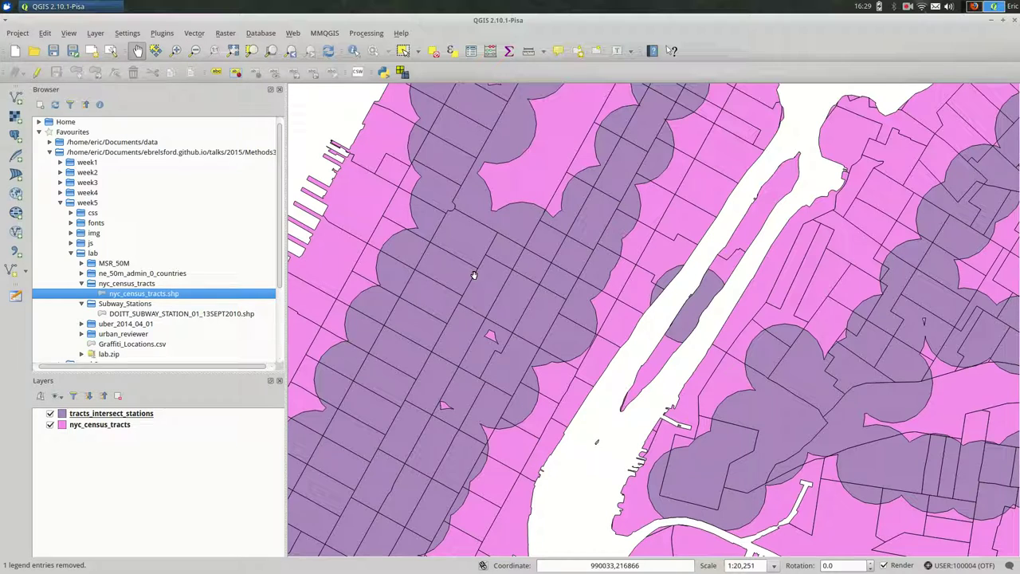
click(160, 414)
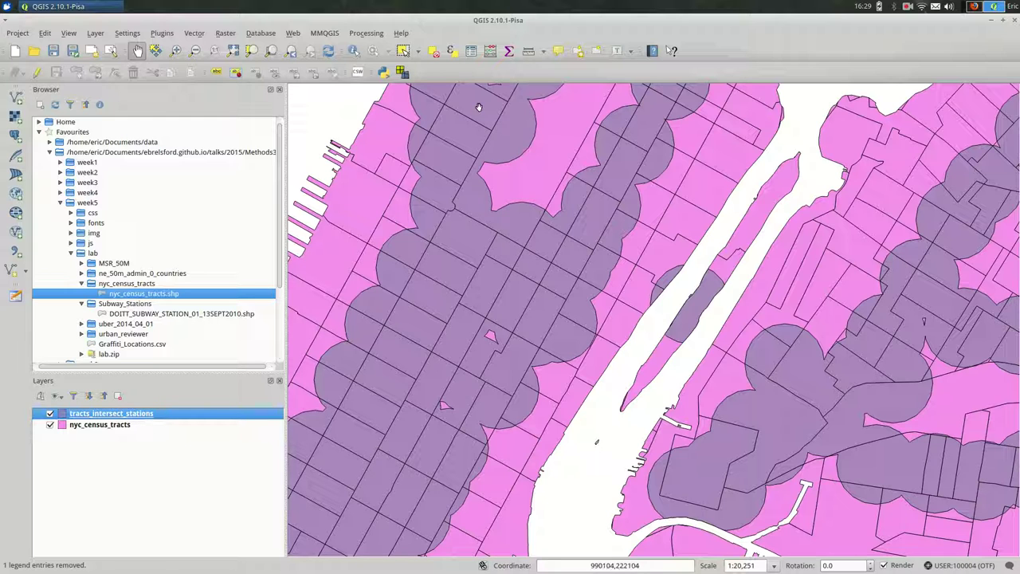
Open the tracts_intersect_stations attribute table full-screen and turn on editing
click(471, 50)
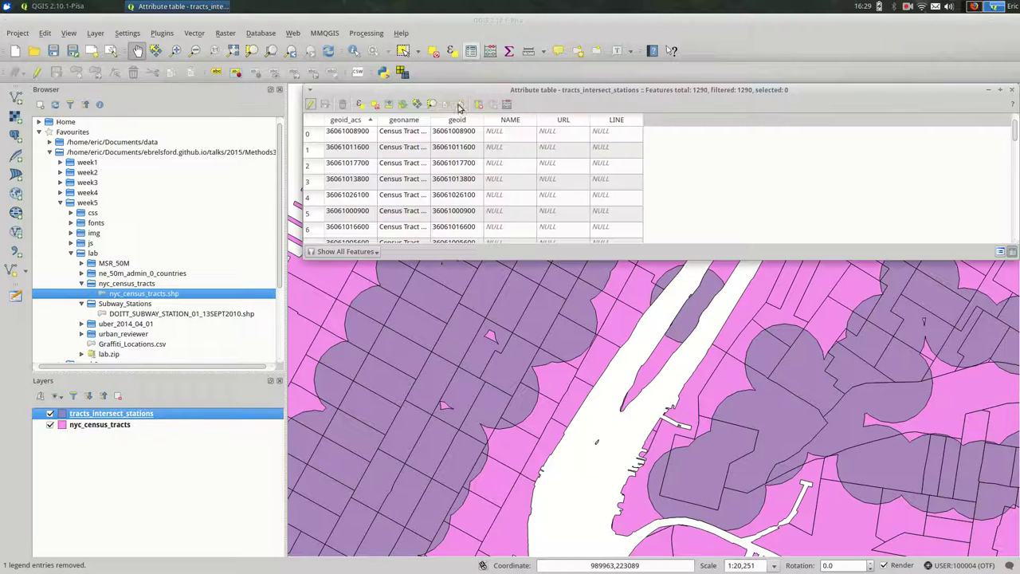
double_click(655, 90)
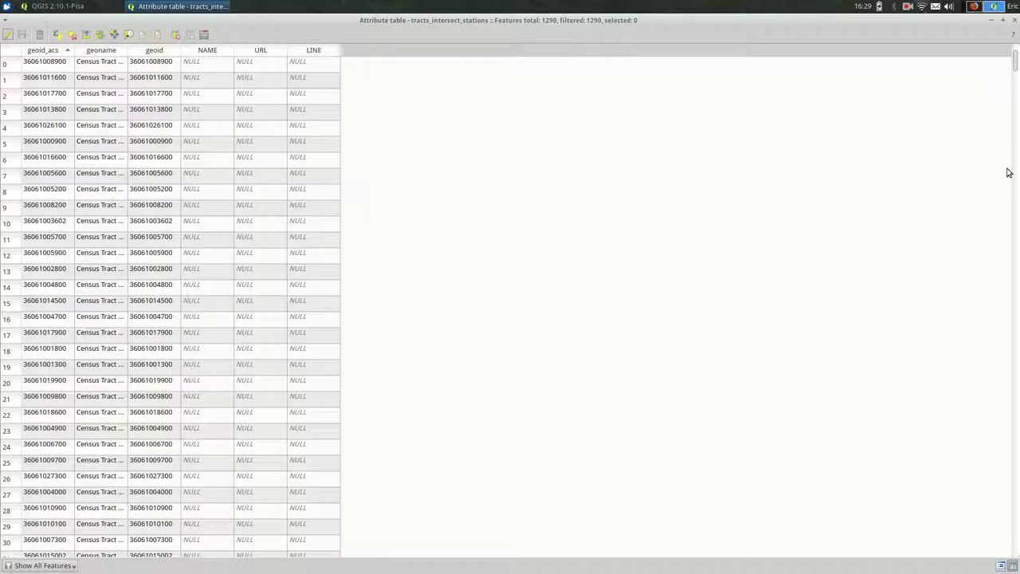
drag(1016, 48, 551, 50)
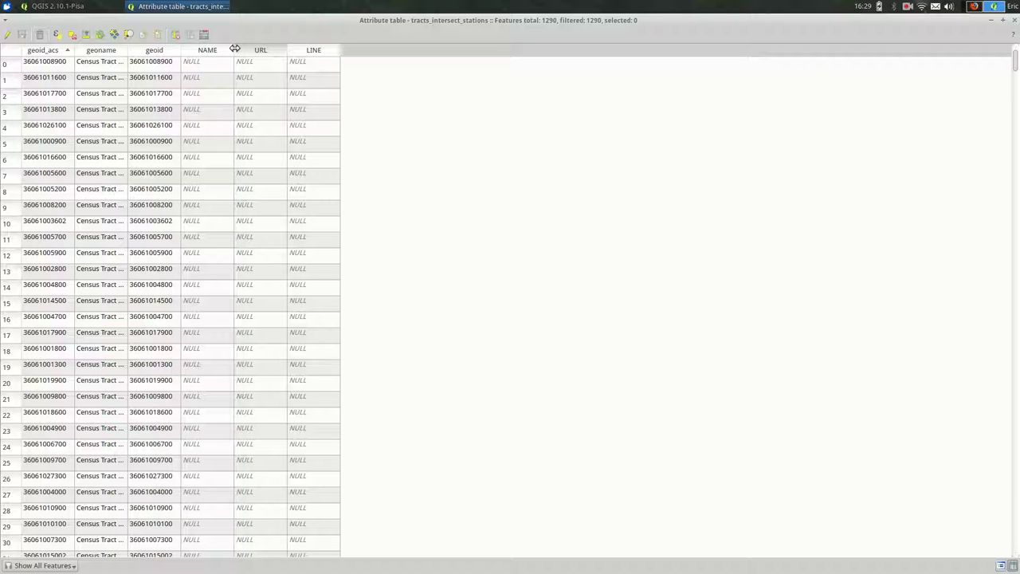
click(177, 34)
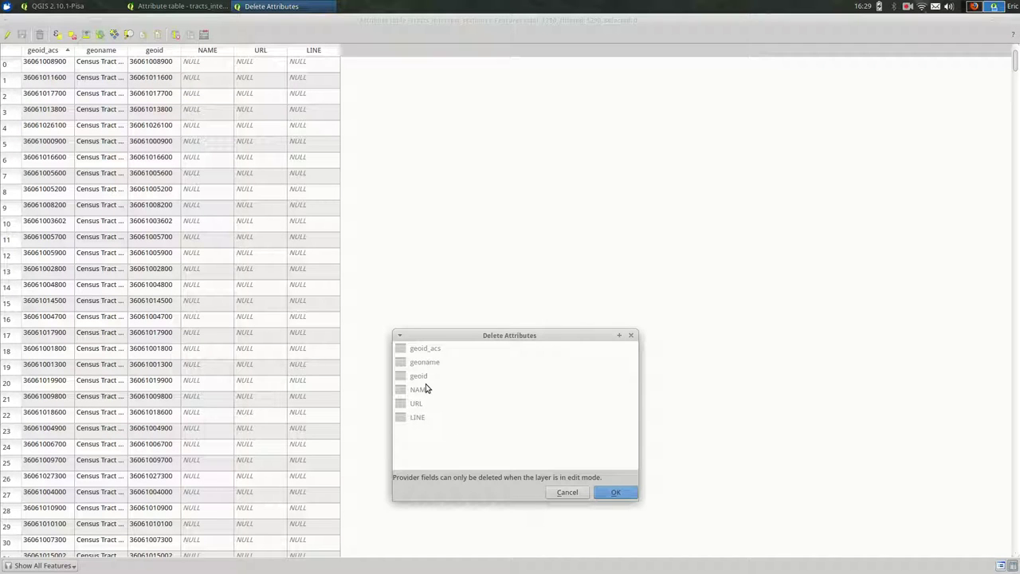
click(567, 493)
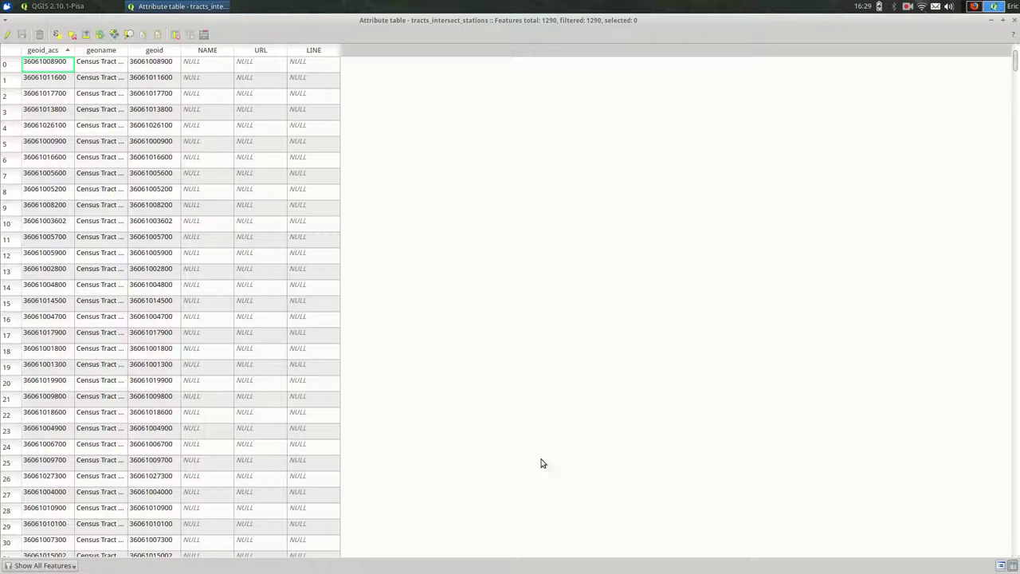
click(7, 36)
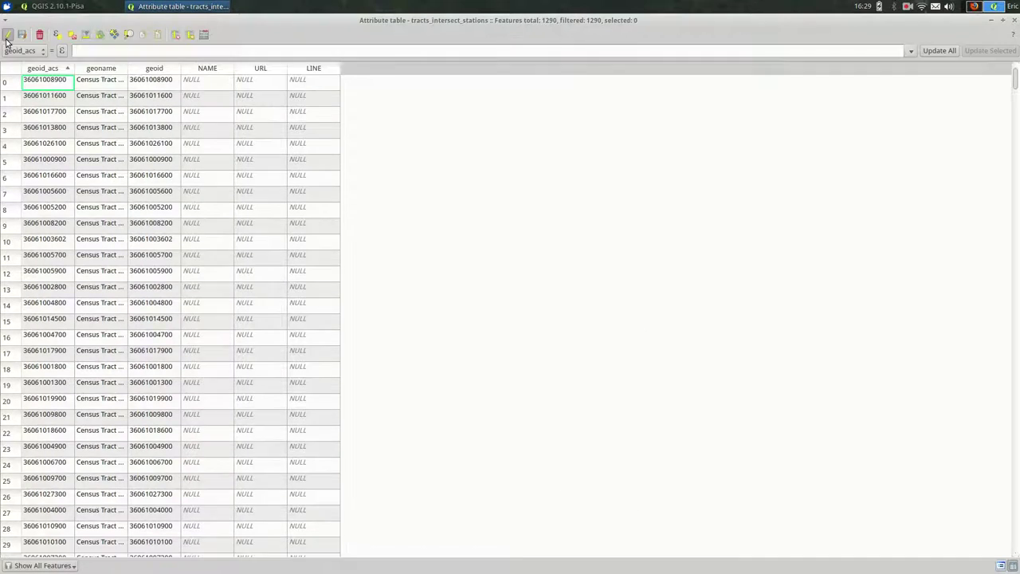
Delete the NAME, URL and LINE fields, then stop editing and save the changes
click(175, 35)
click(428, 405)
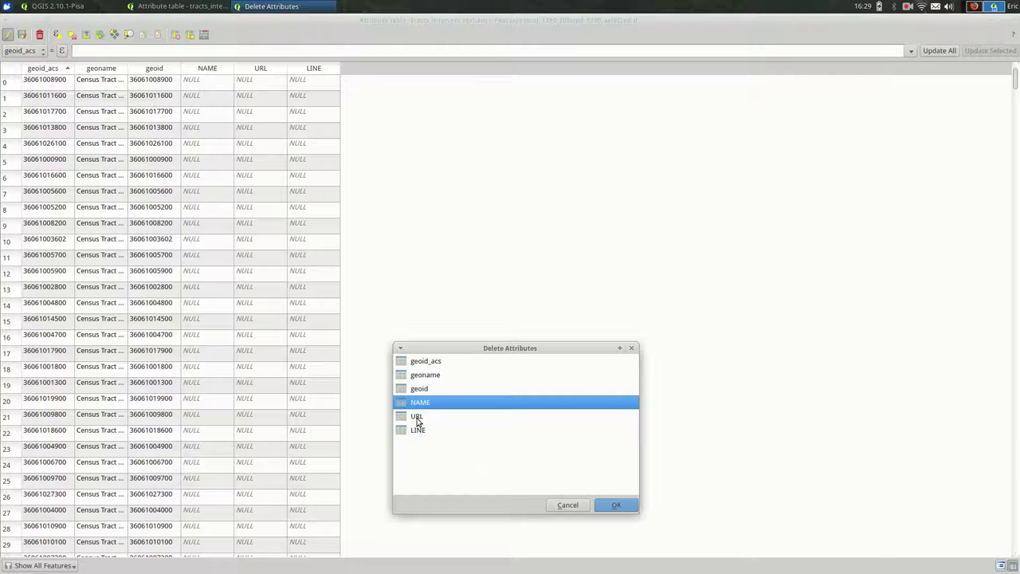
click(421, 405)
click(428, 405)
ctrl+click(422, 434)
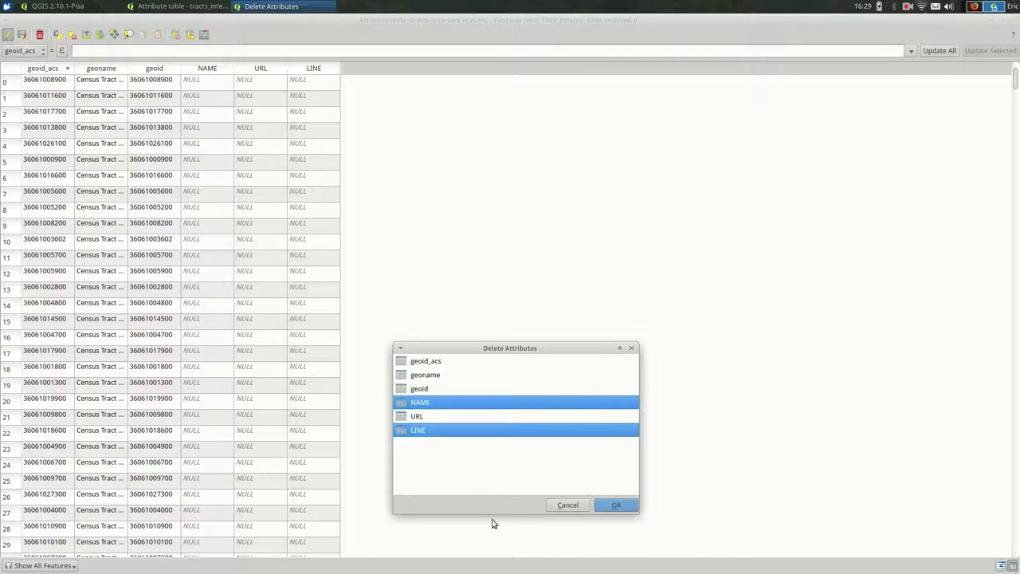
ctrl+click(420, 416)
click(621, 507)
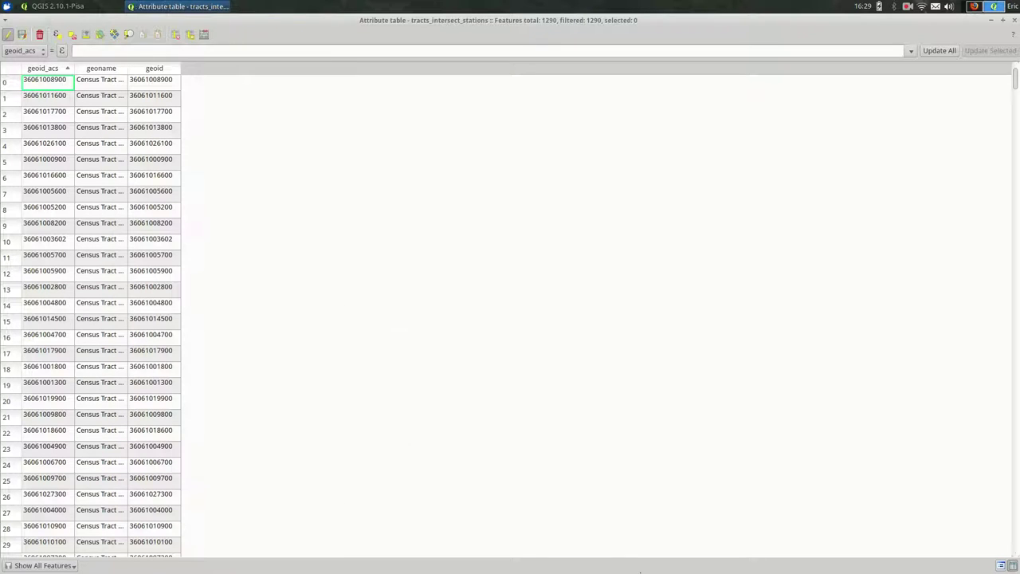
click(9, 36)
click(611, 300)
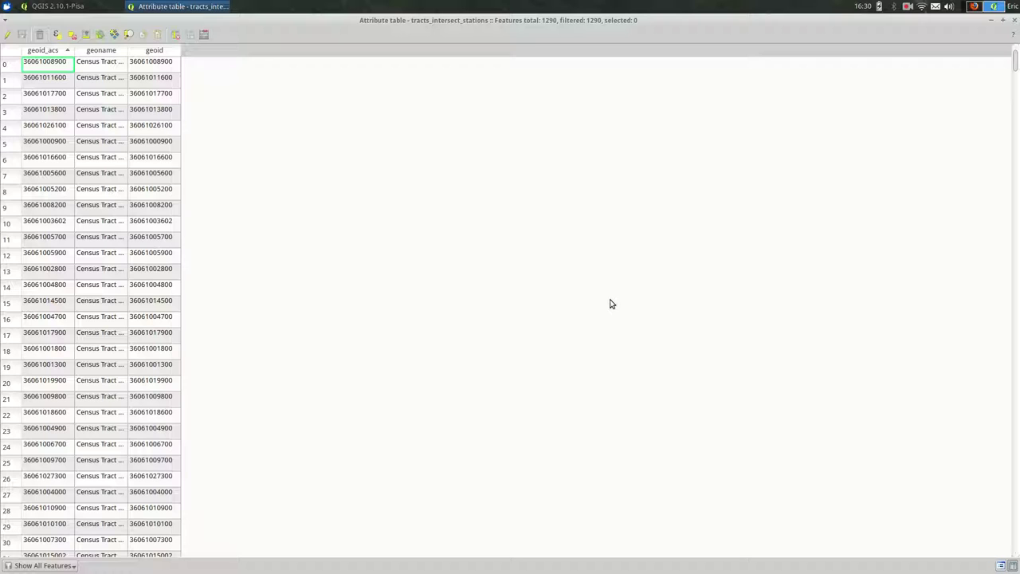
In the Field calculator, define a new decimal-number field named area with precision 2
click(204, 35)
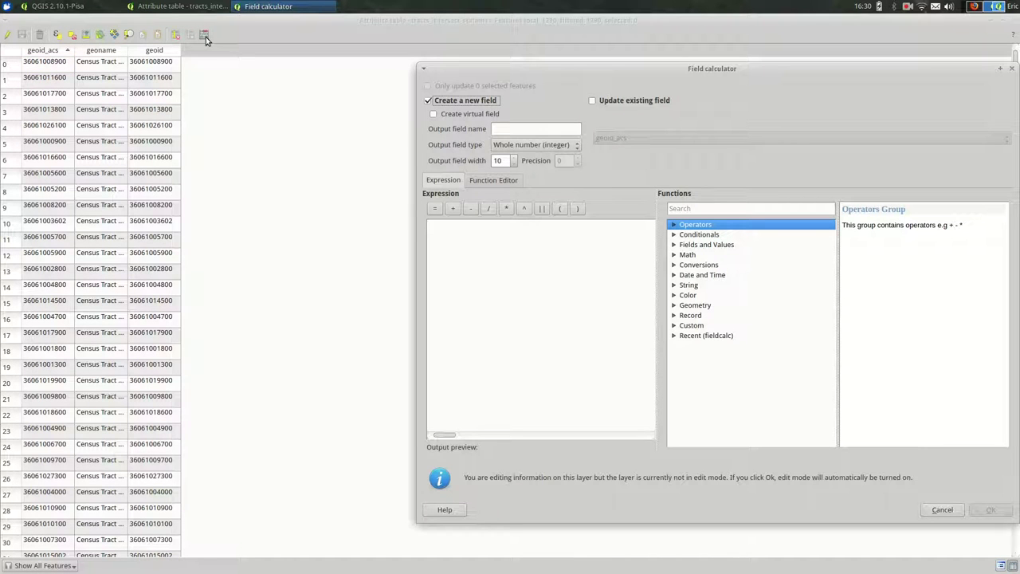
drag(603, 72, 497, 46)
click(455, 105)
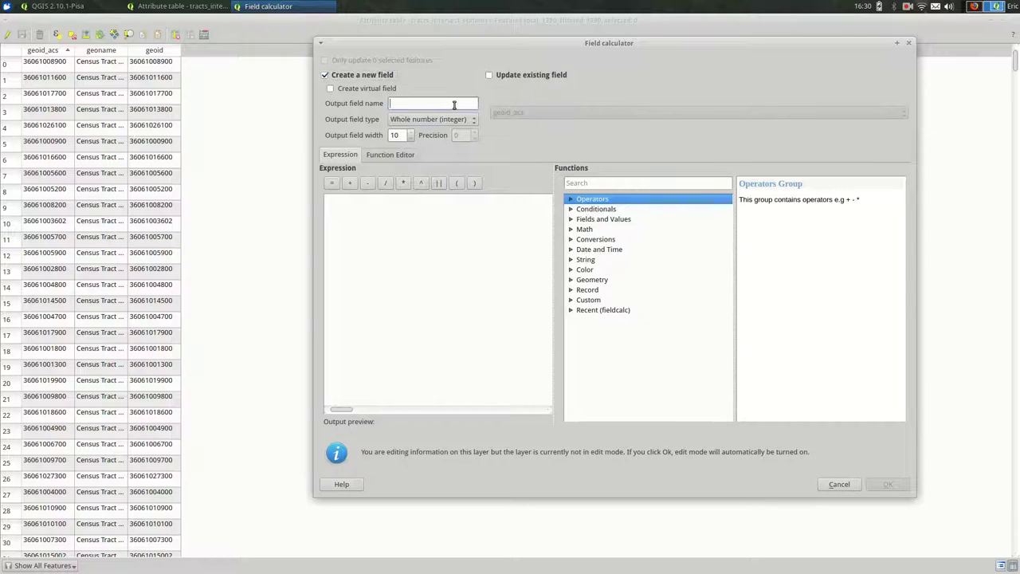
text(area)
click(443, 121)
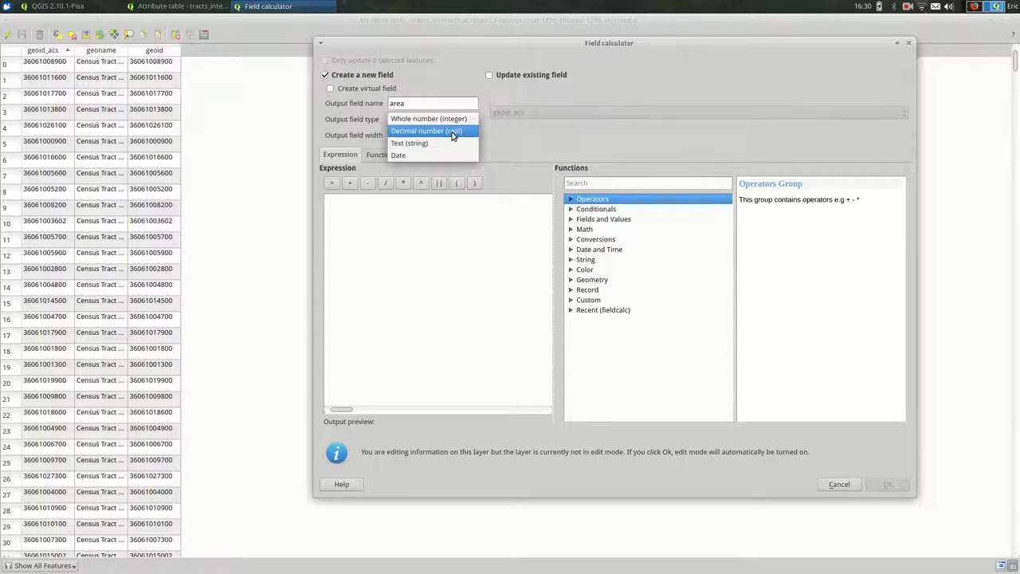
click(454, 132)
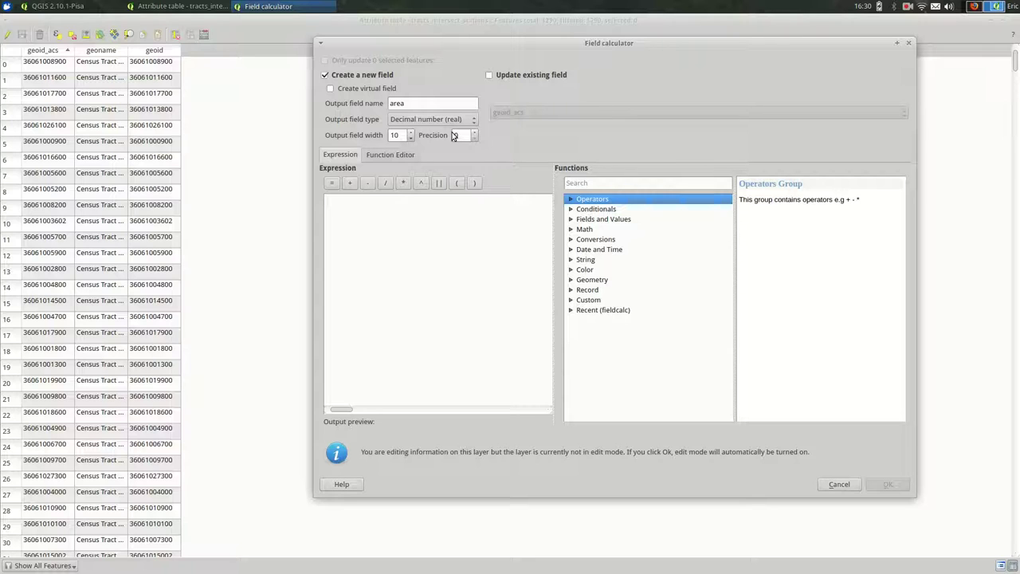
text(0)
Insert $area from the Geometry functions as the expression and create the field
click(440, 218)
text($area)
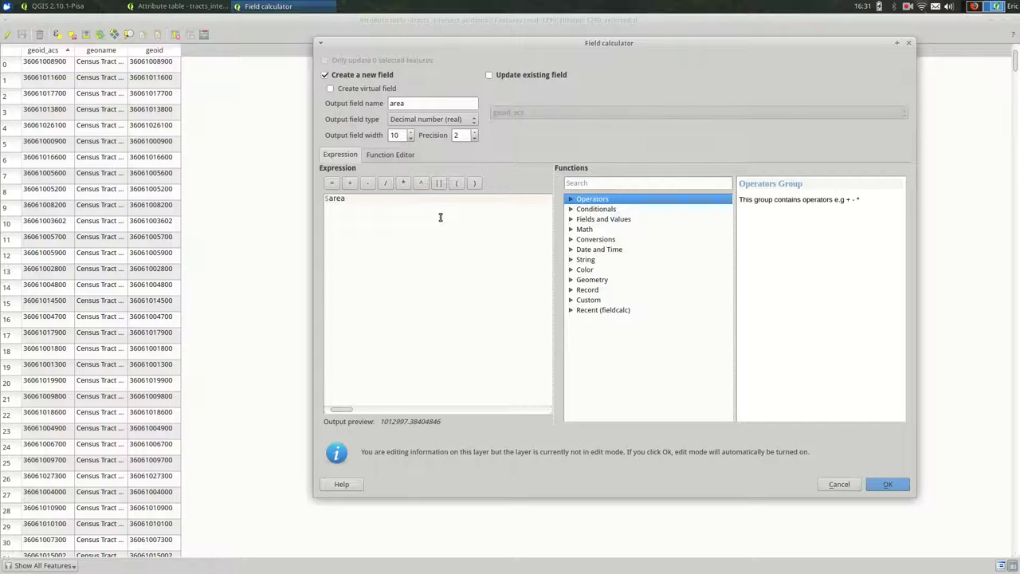
key(BackSpace)
key(BackSpace)
key(BackSpace)
key(BackSpace)
key(BackSpace)
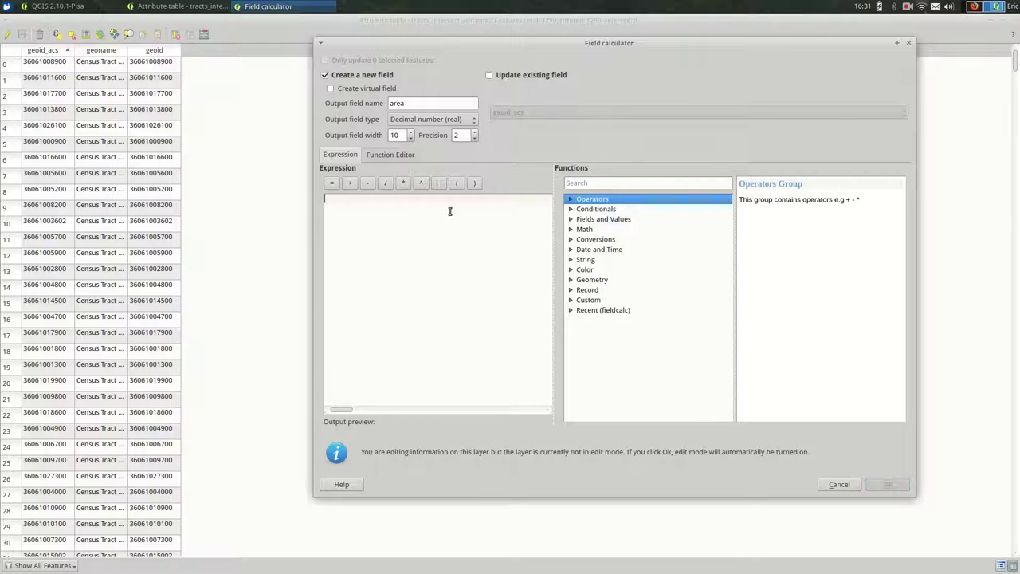
click(641, 184)
text(area)
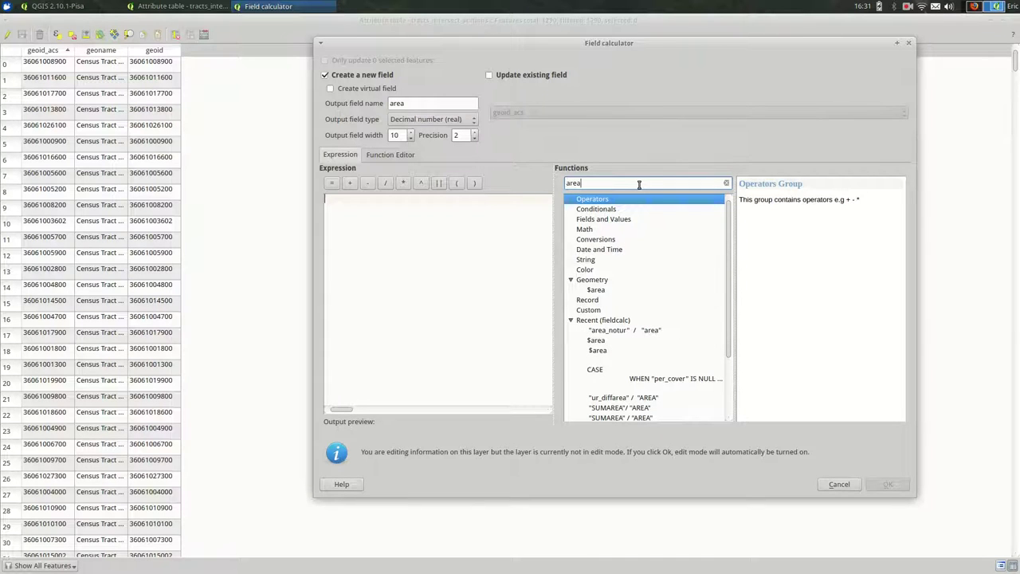
scroll(644, 336, down, 3)
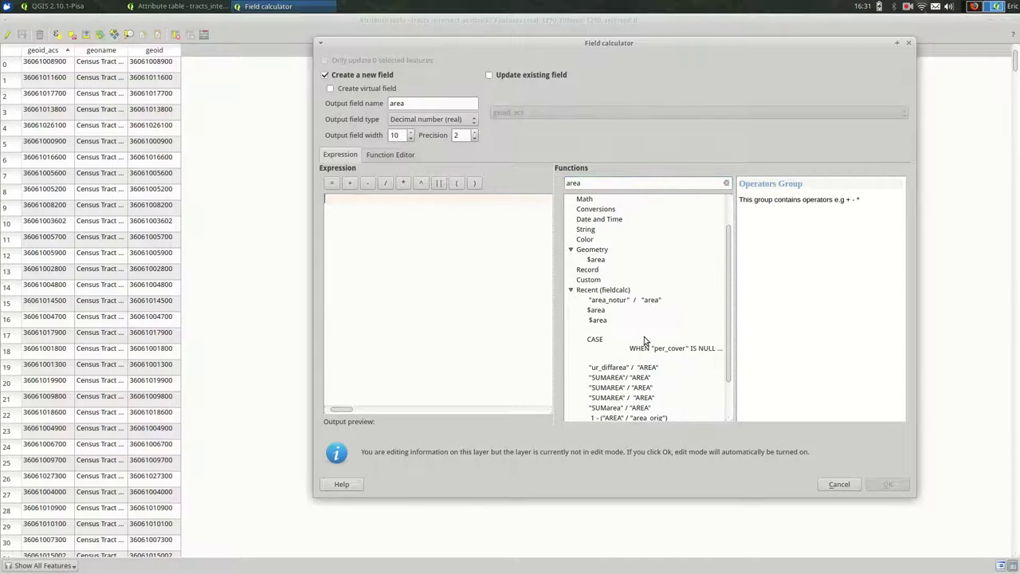
scroll(662, 322, up, 3)
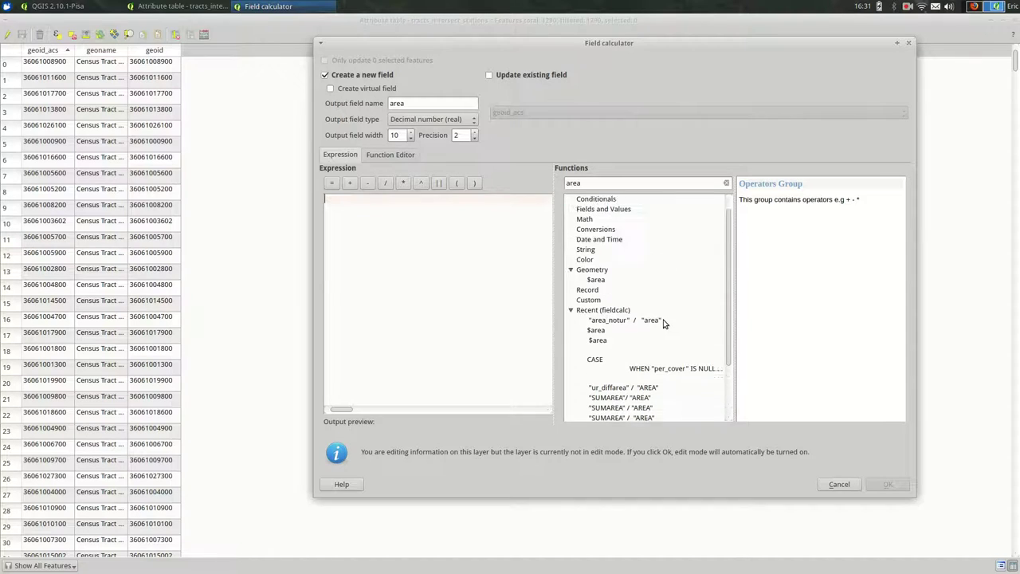
click(591, 291)
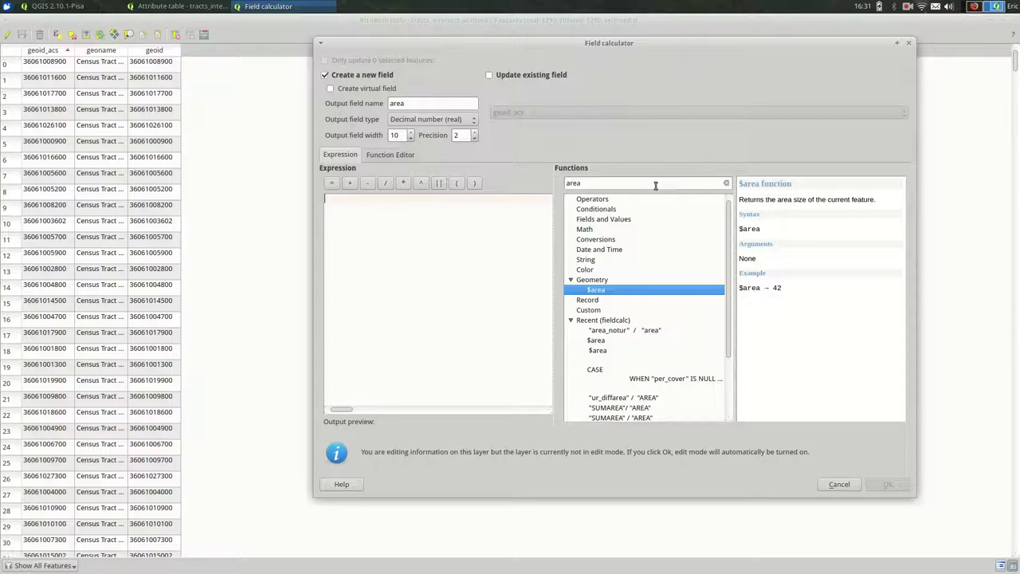
double_click(627, 296)
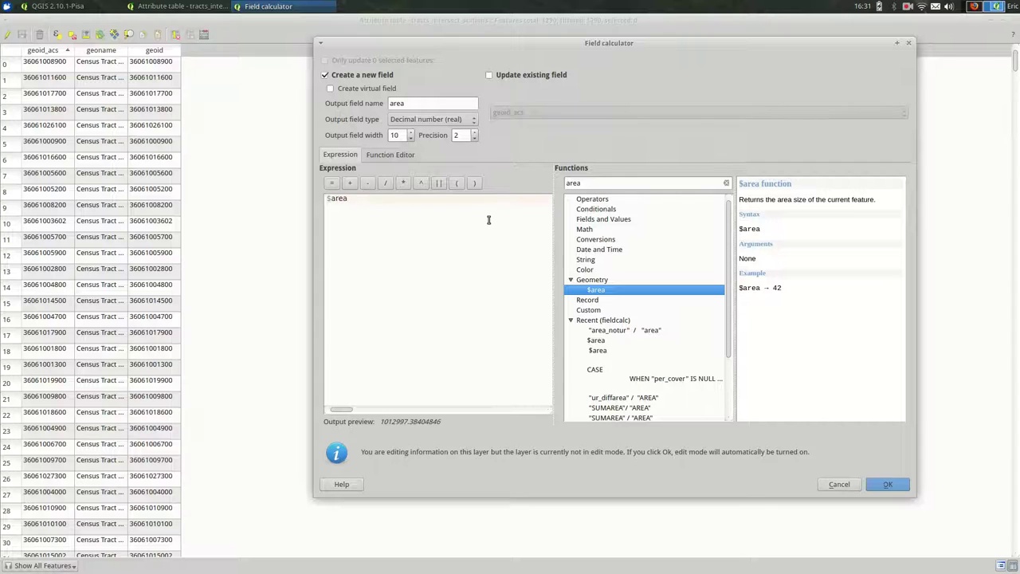
click(888, 486)
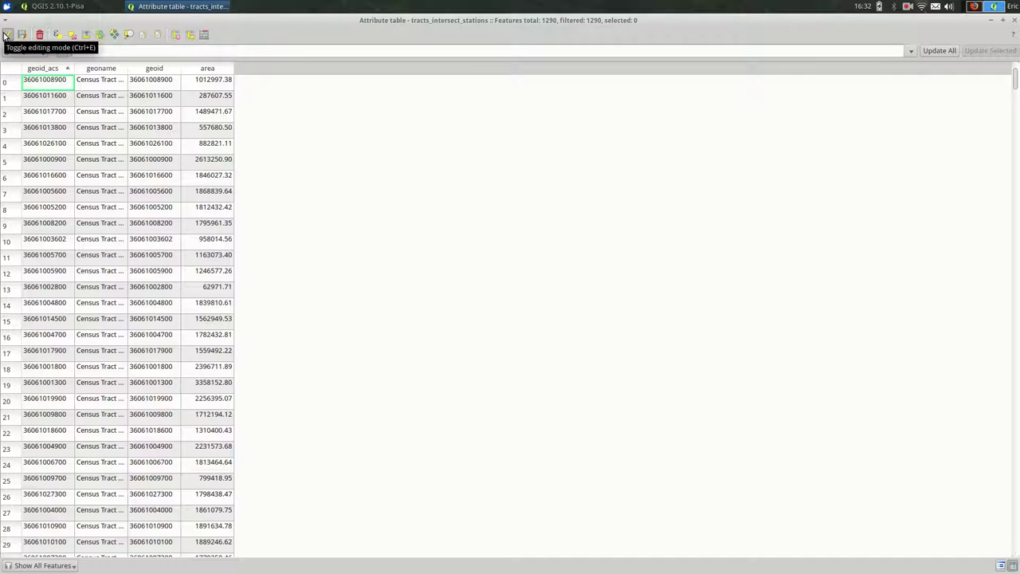
Switch from the tracts_intersect_stations attribute table back to the main QGIS map with Alt+Tab
key(alt+Tab)
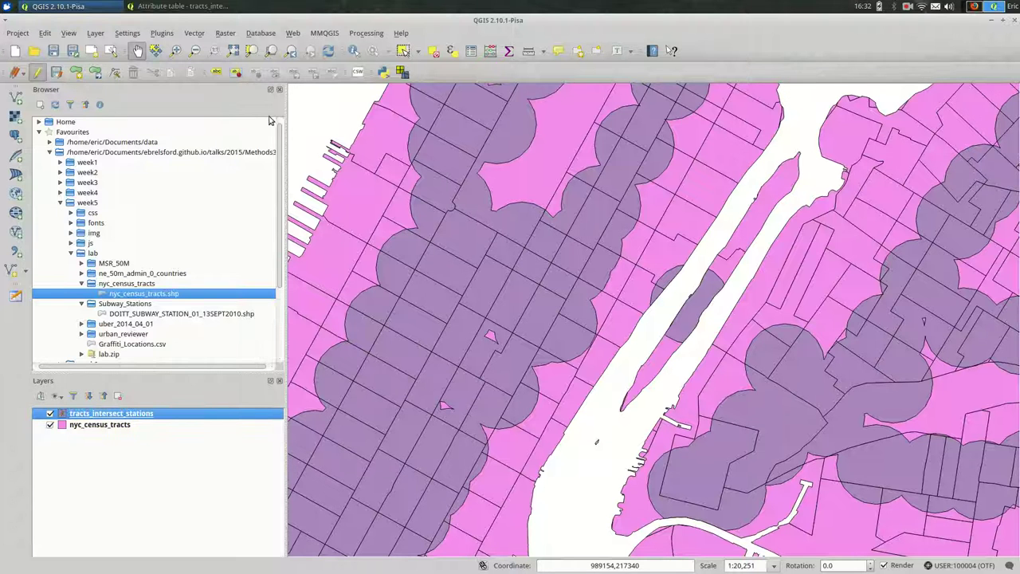
Save the pending edits to tracts_intersect_stations and end editing on that layer
drag(375, 274, 492, 327)
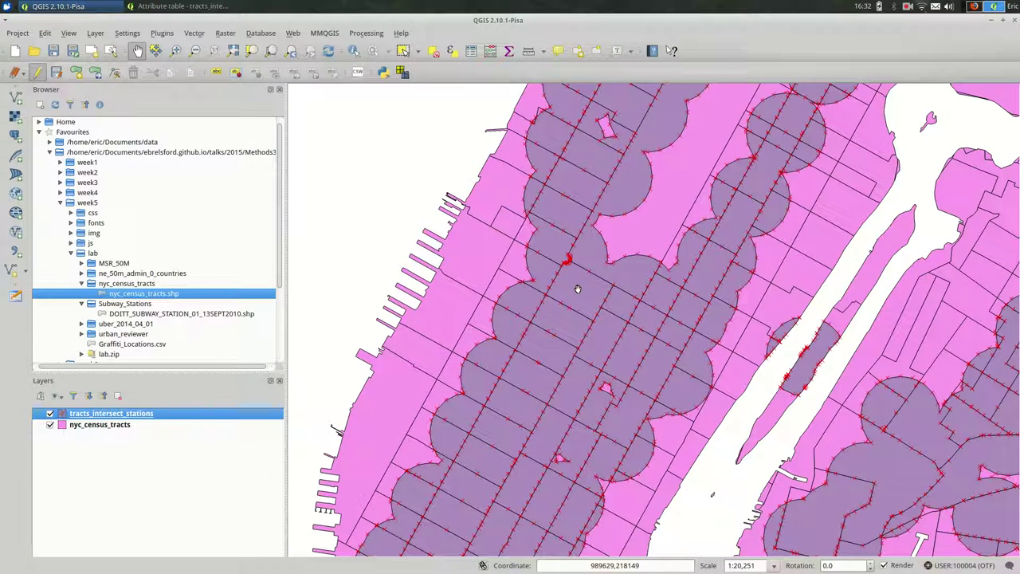
click(42, 78)
click(604, 297)
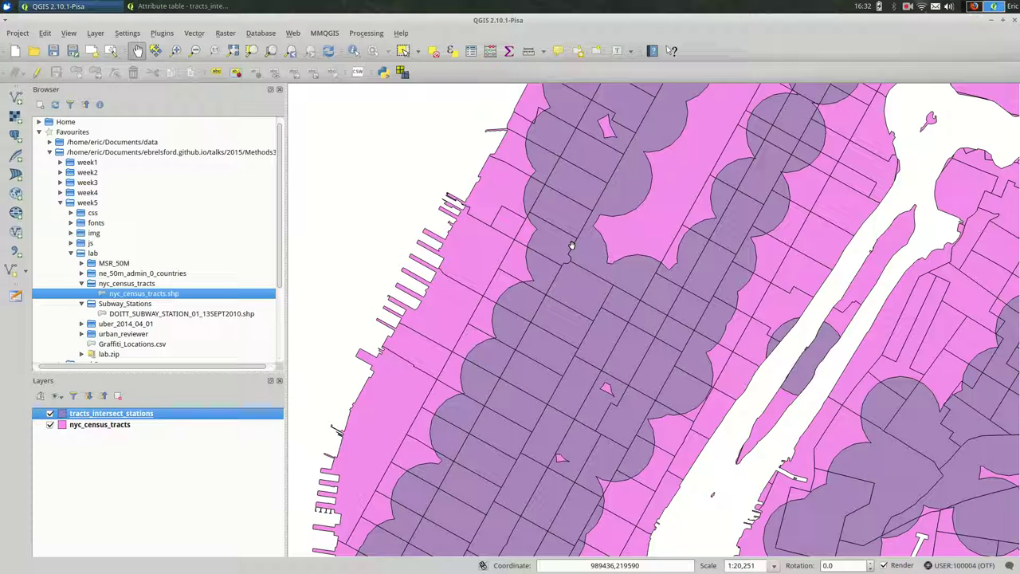
Open the nyc_census_tracts attribute table at full screen
click(107, 424)
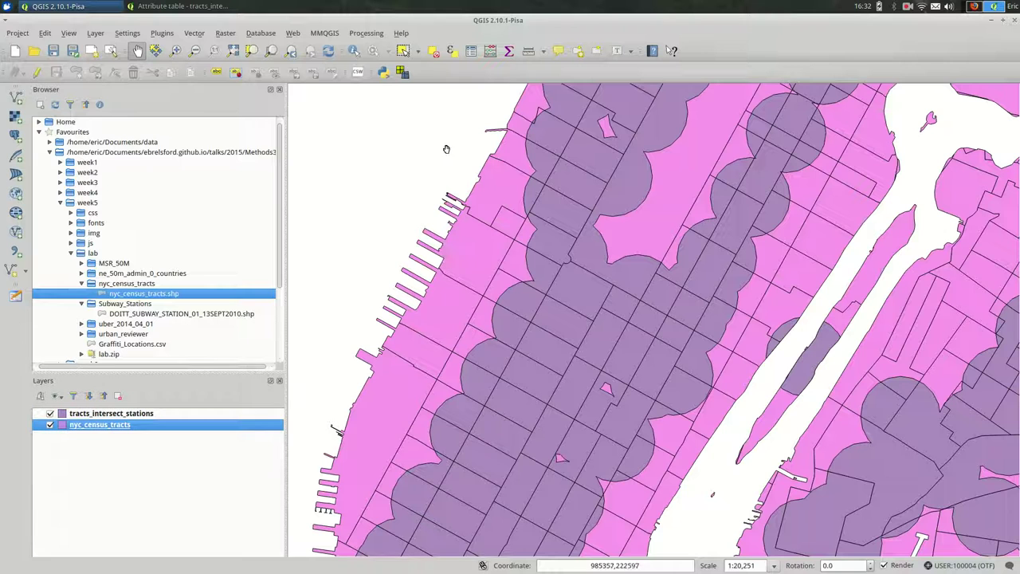
click(471, 51)
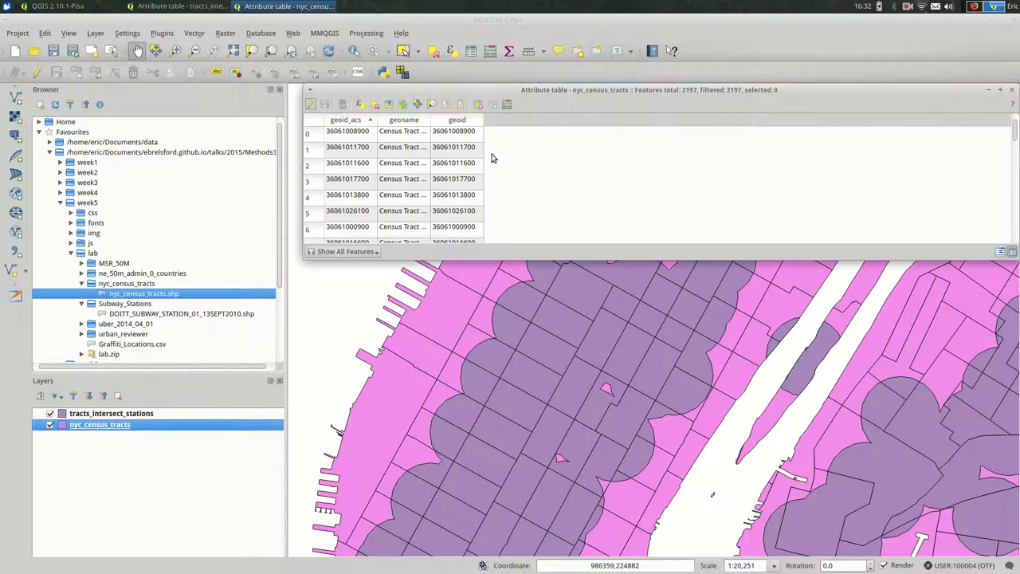
double_click(522, 91)
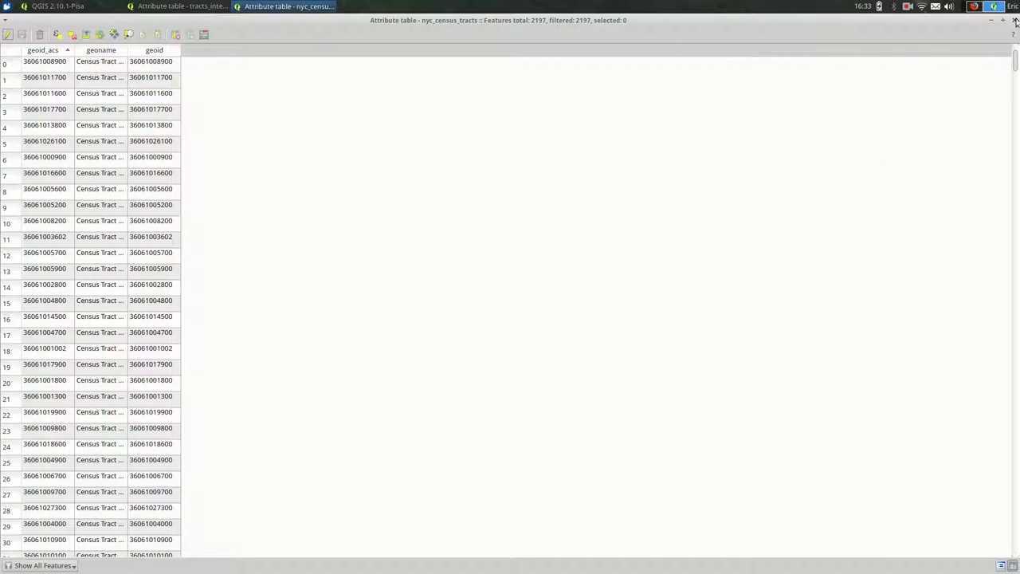
Restore the tracts_intersect_stations table window, then close the attribute tables
key(alt+Tab)
key(Tab)
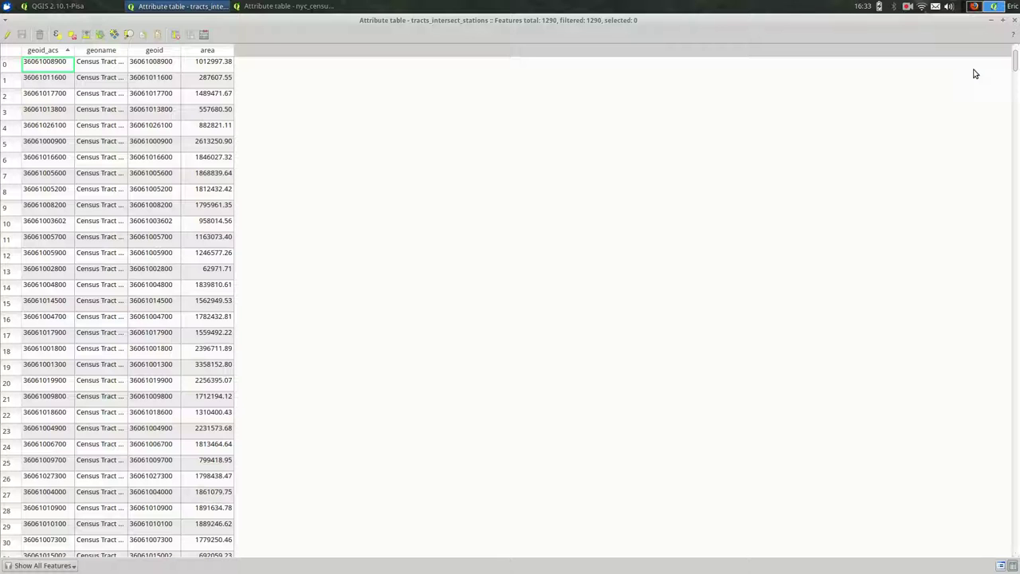
double_click(454, 17)
drag(519, 92, 415, 30)
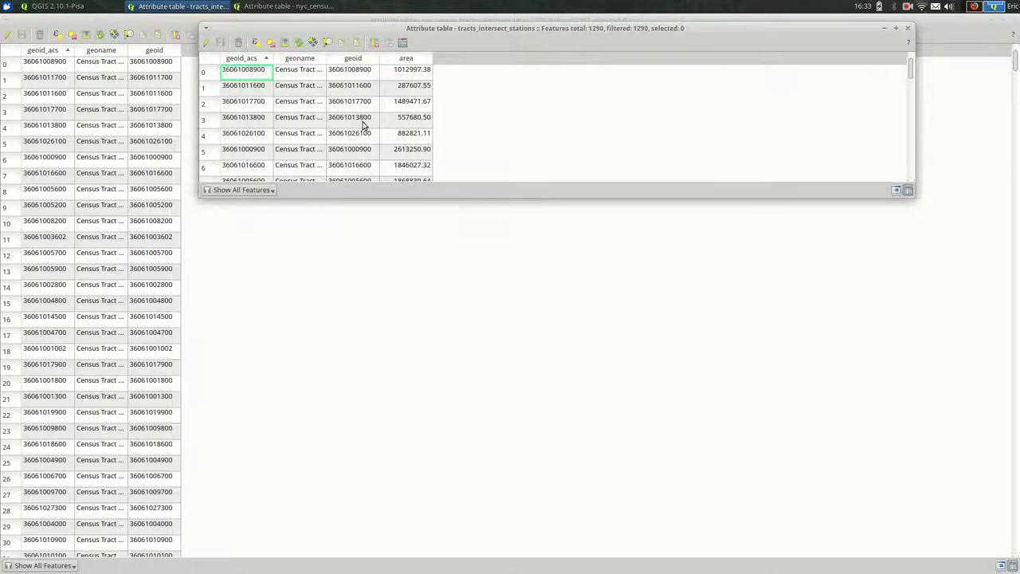
scroll(598, 165, down, 14)
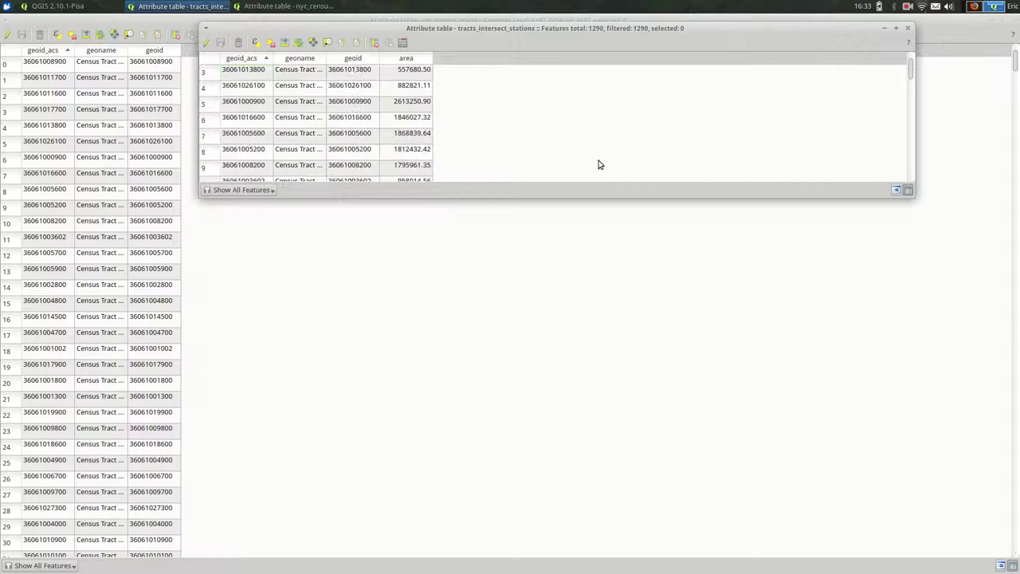
scroll(598, 165, up, 14)
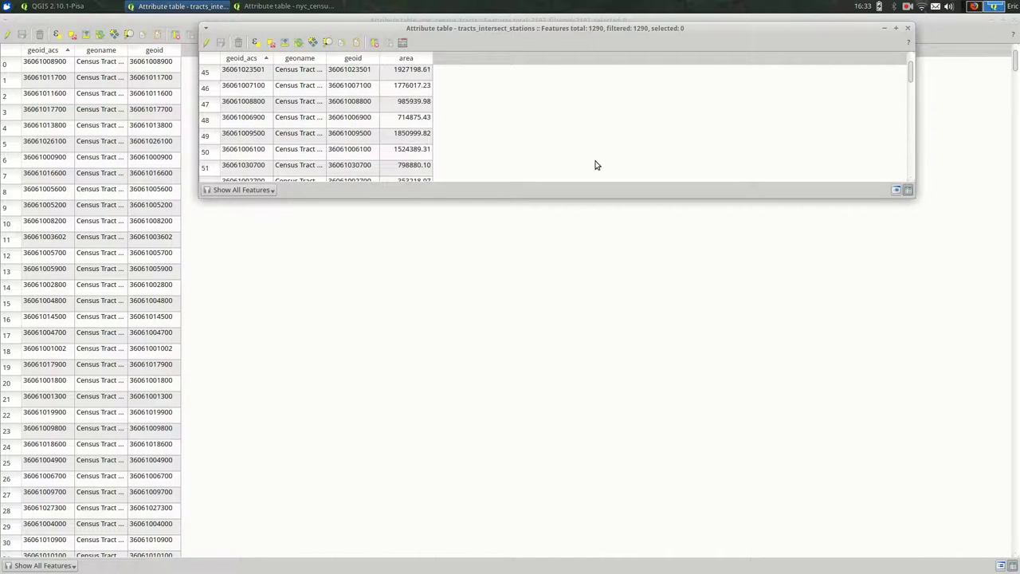
key(ctrl+w)
key(ctrl+w)
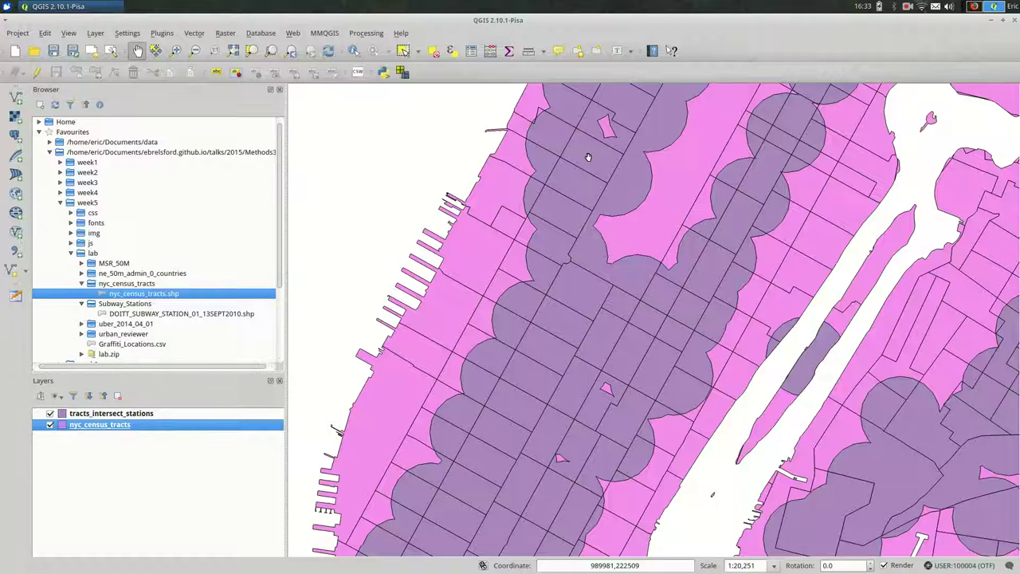
Add a join from nyc_census_tracts to tracts_intersect_stations on geoid = geoid
right_click(124, 427)
click(150, 407)
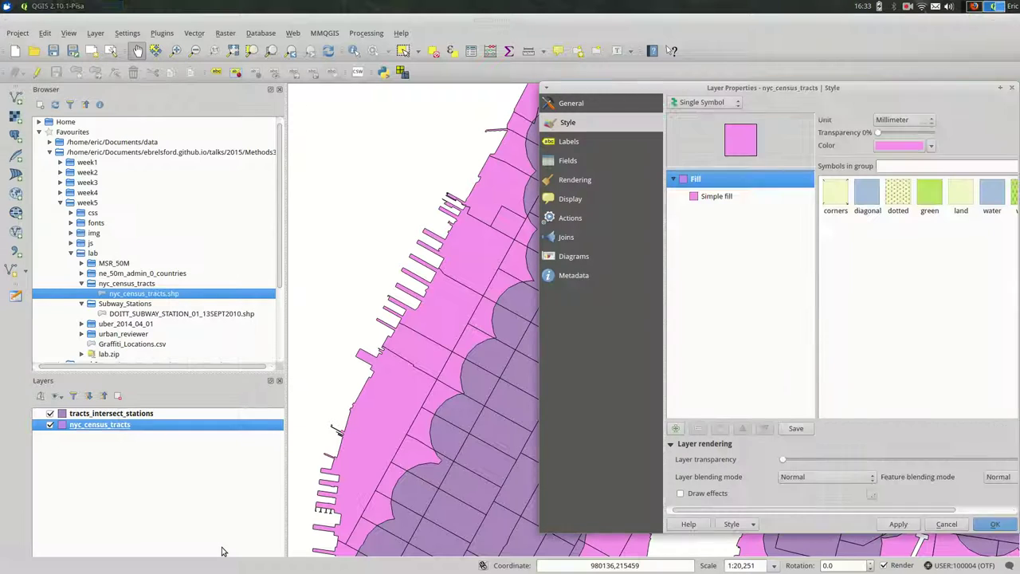
drag(746, 87, 451, 41)
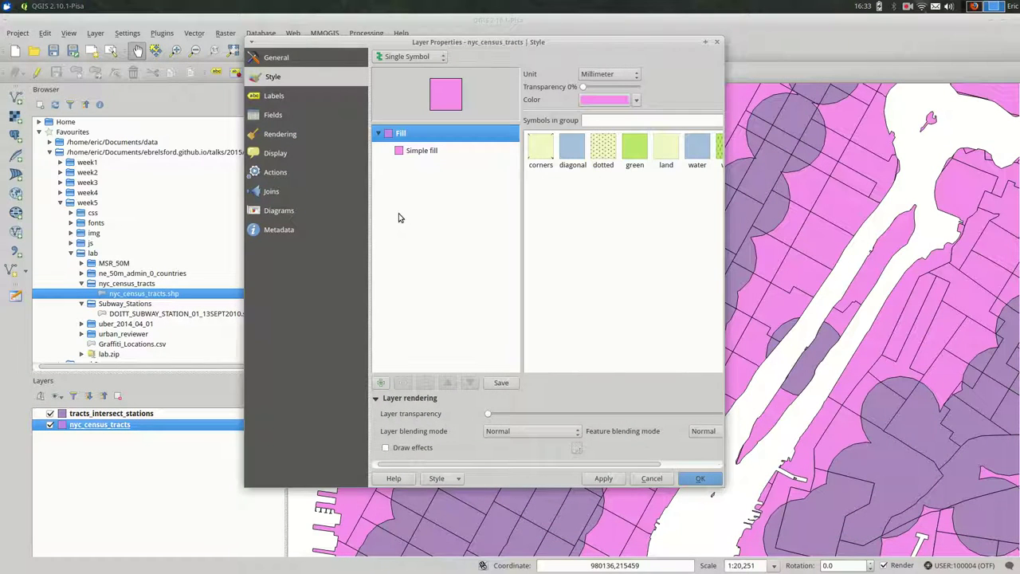
click(272, 191)
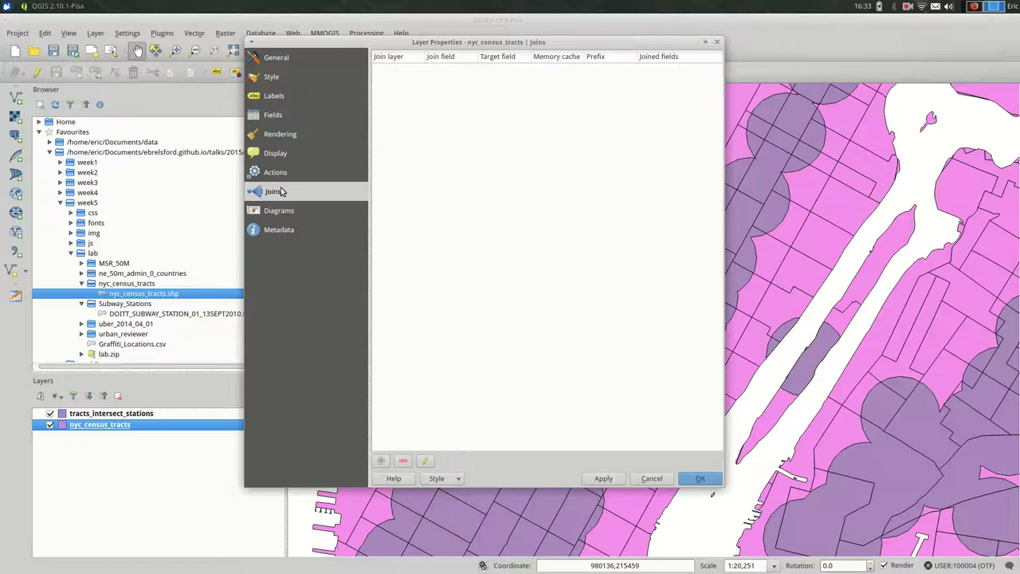
click(381, 461)
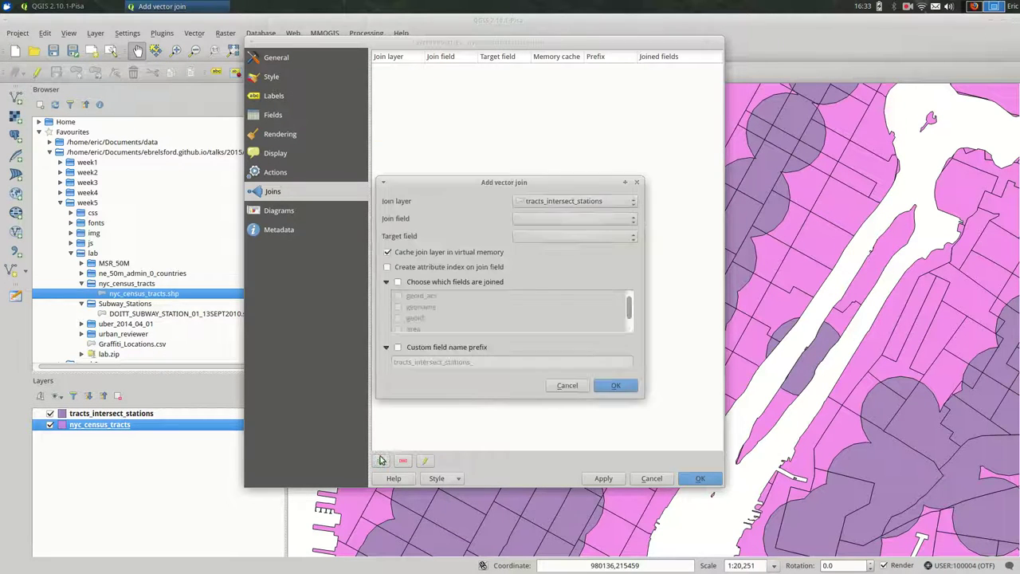
click(553, 219)
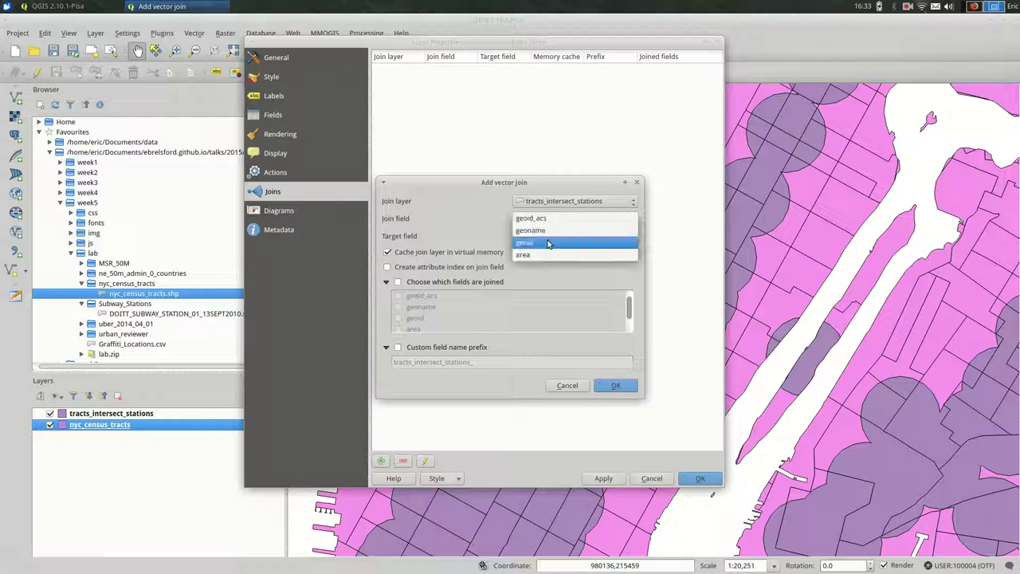
click(550, 242)
click(549, 236)
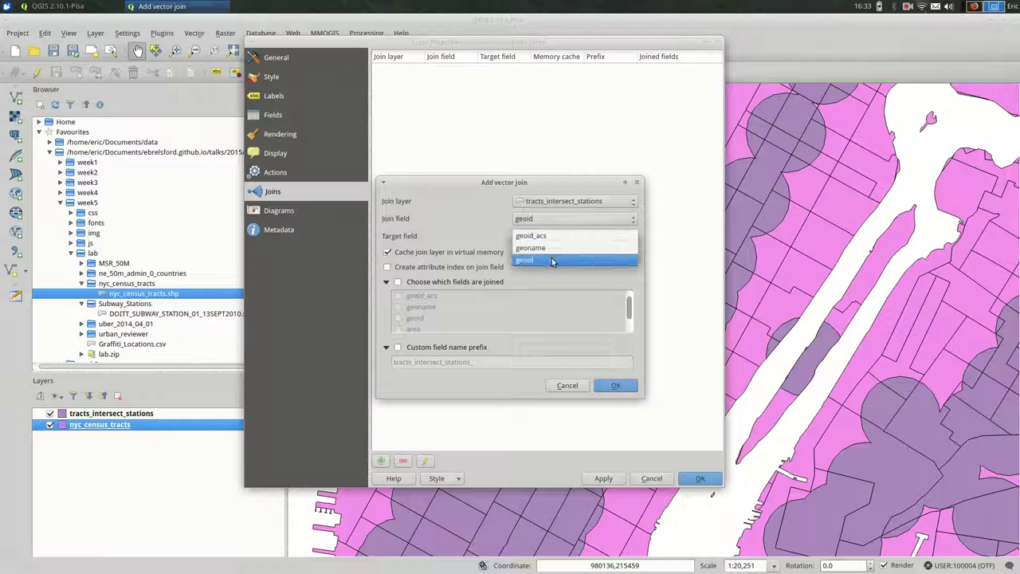
click(552, 257)
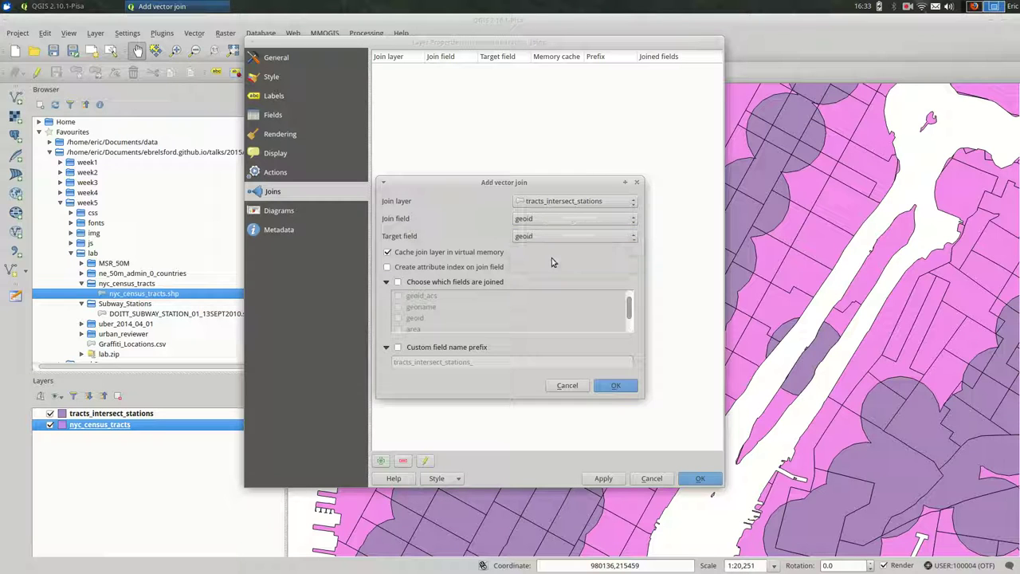
Limit the join to the area field with custom prefix inter_, and apply it
click(437, 285)
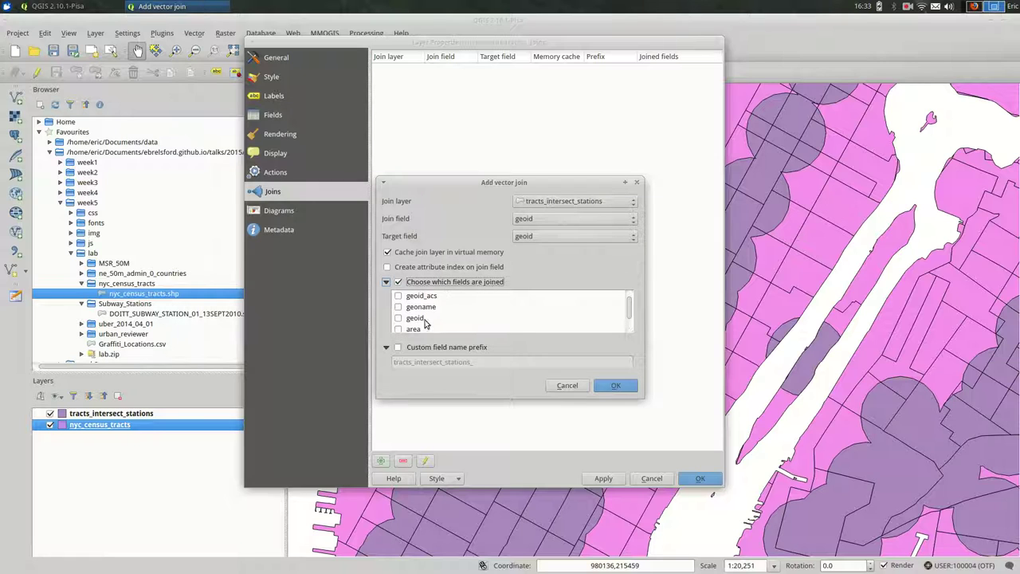
click(399, 328)
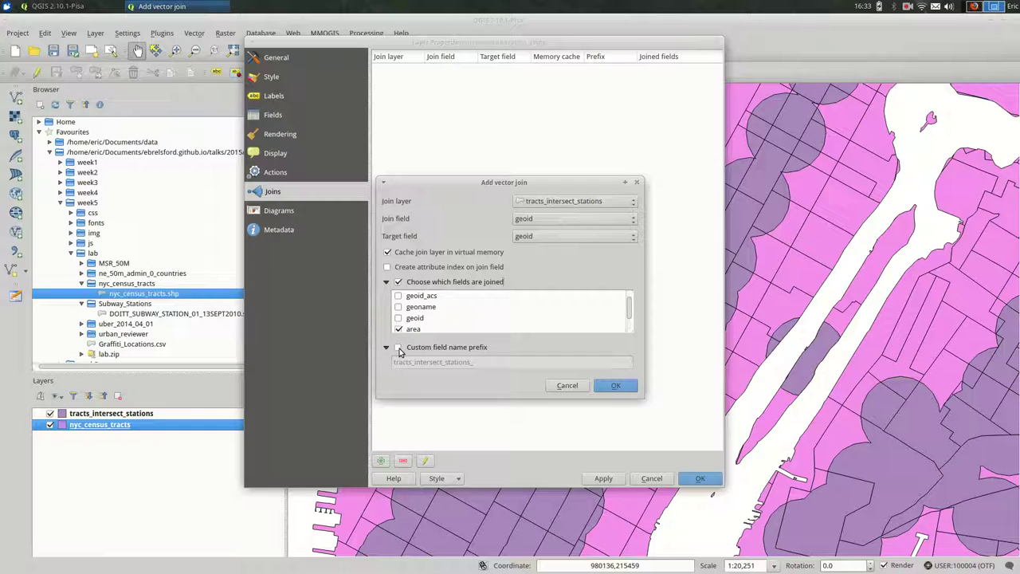
click(399, 348)
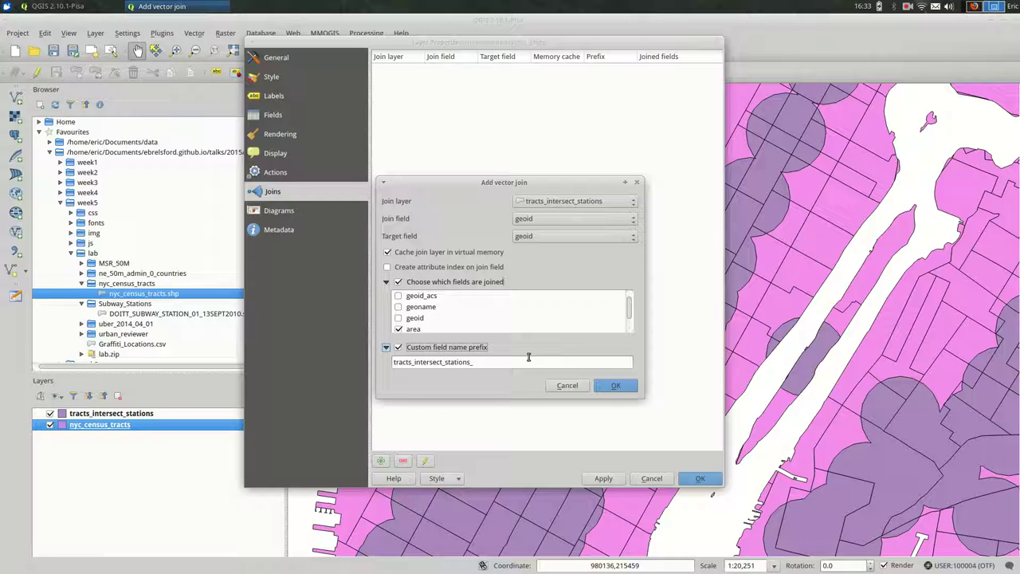
scroll(520, 323, down, 1)
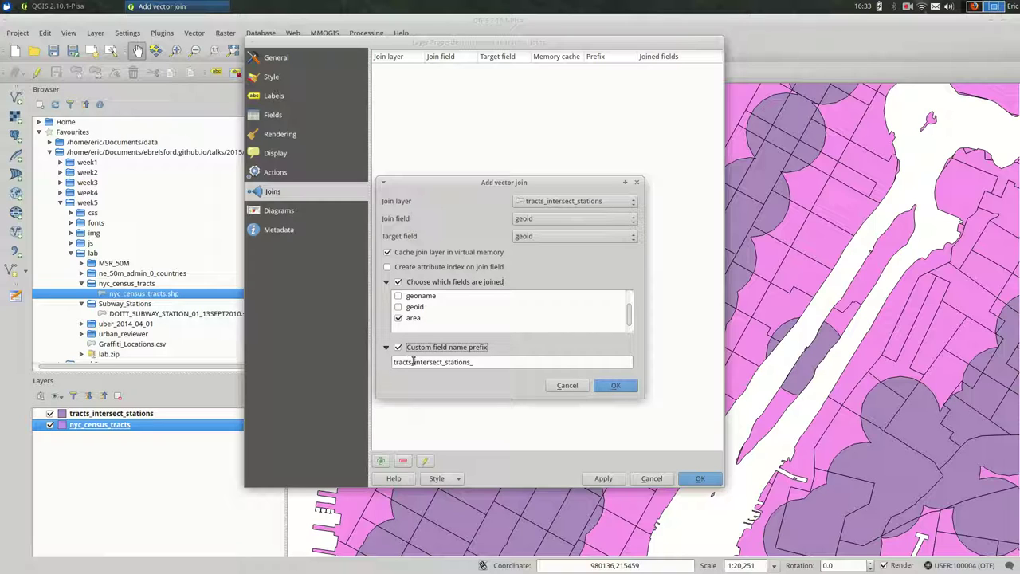
drag(413, 362, 389, 357)
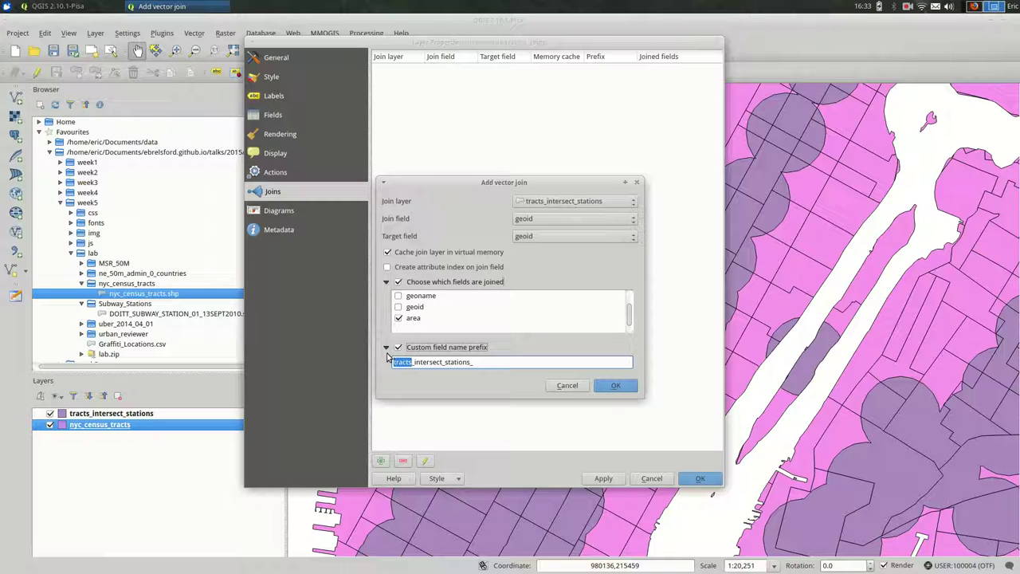
click(389, 358)
double_click(389, 358)
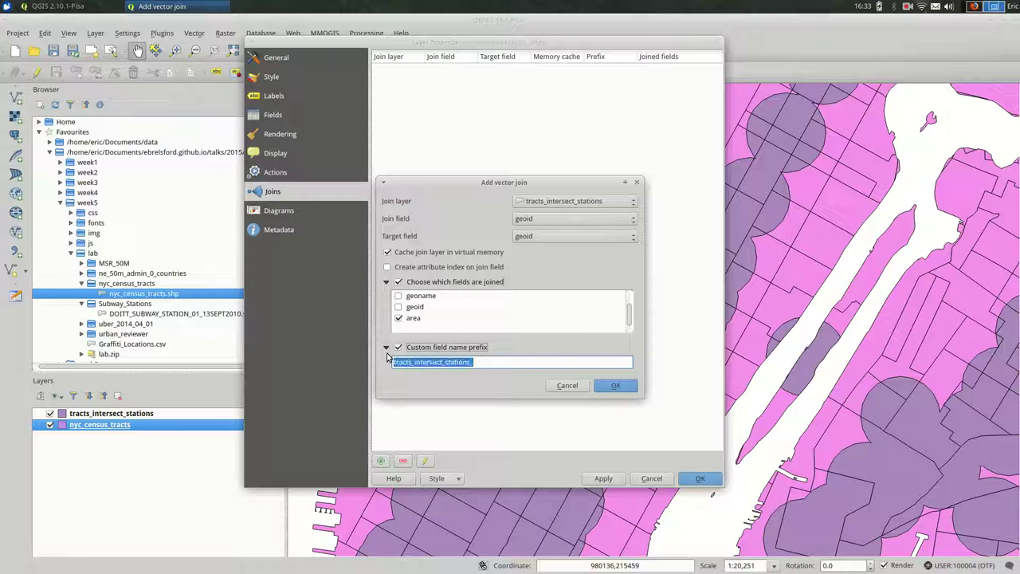
text(inter_)
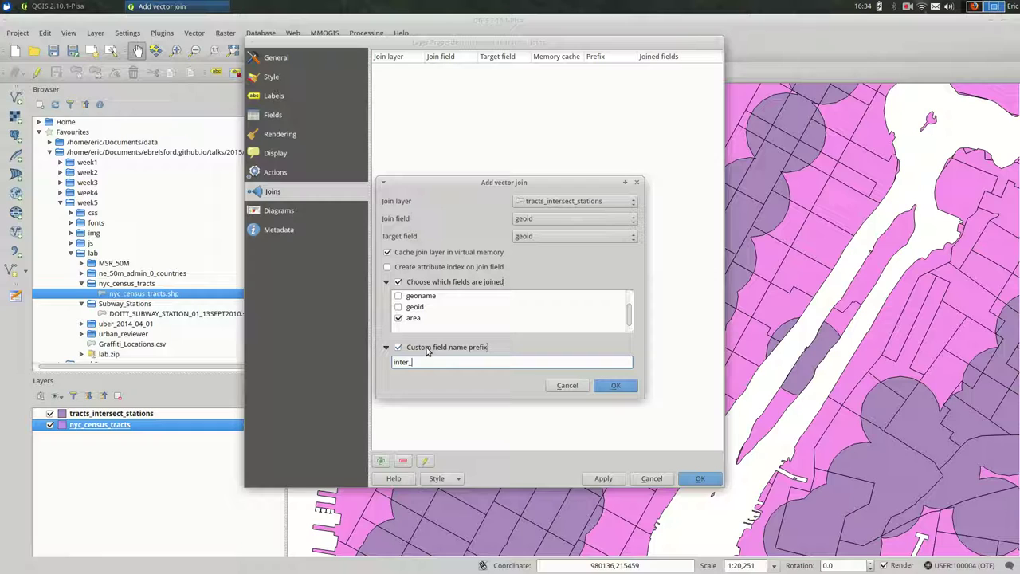
click(617, 387)
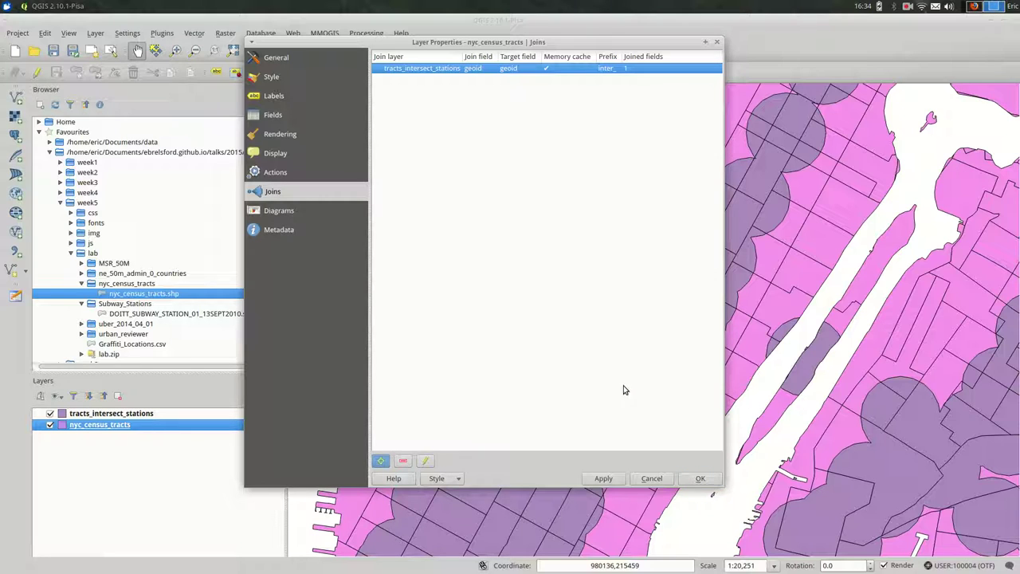
click(699, 480)
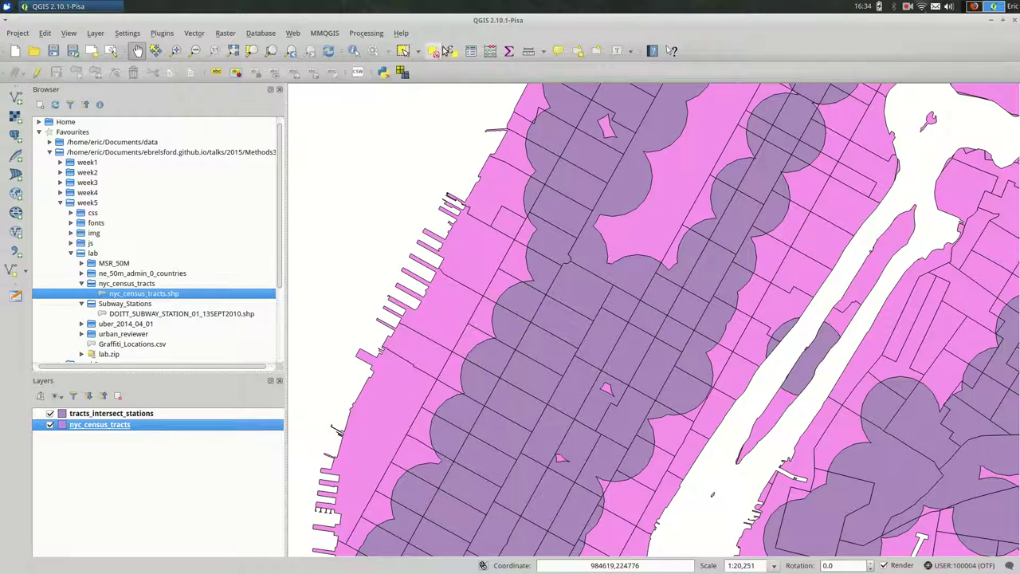
Maximize the nyc_census_tracts table and locate the row 1 NULL-inter_area tract on the map
click(472, 51)
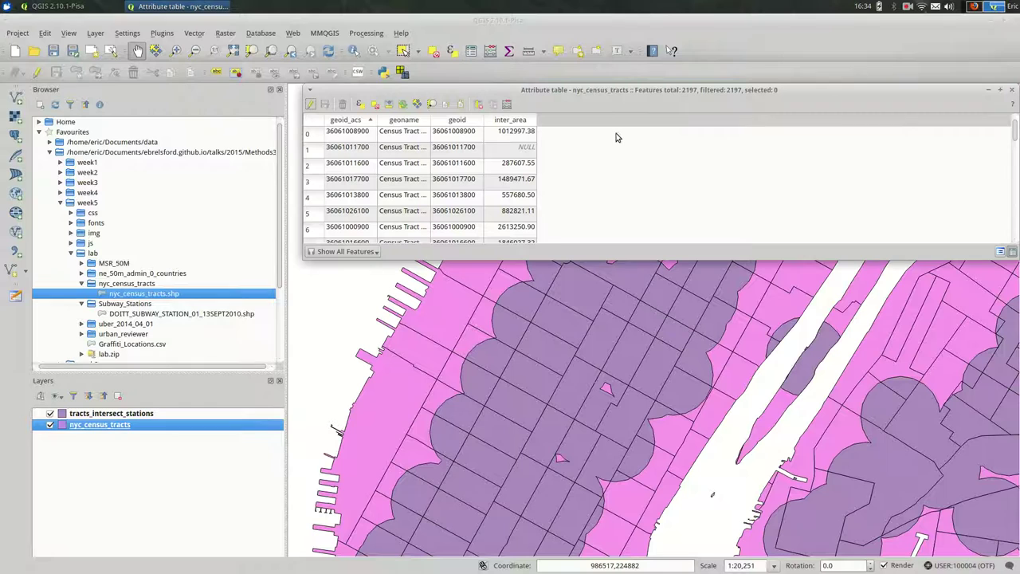
double_click(594, 92)
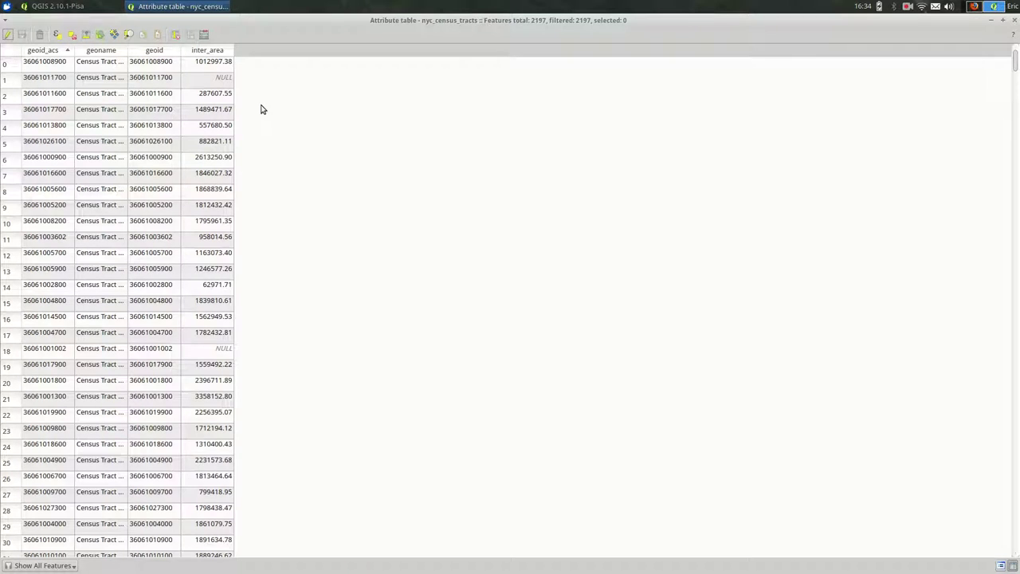
click(7, 82)
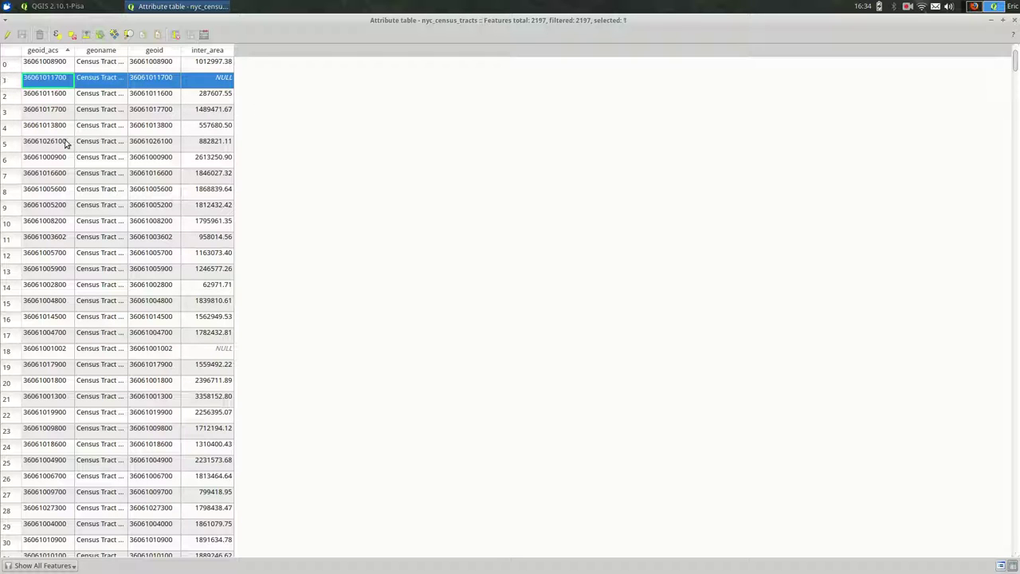
key(alt+Tab)
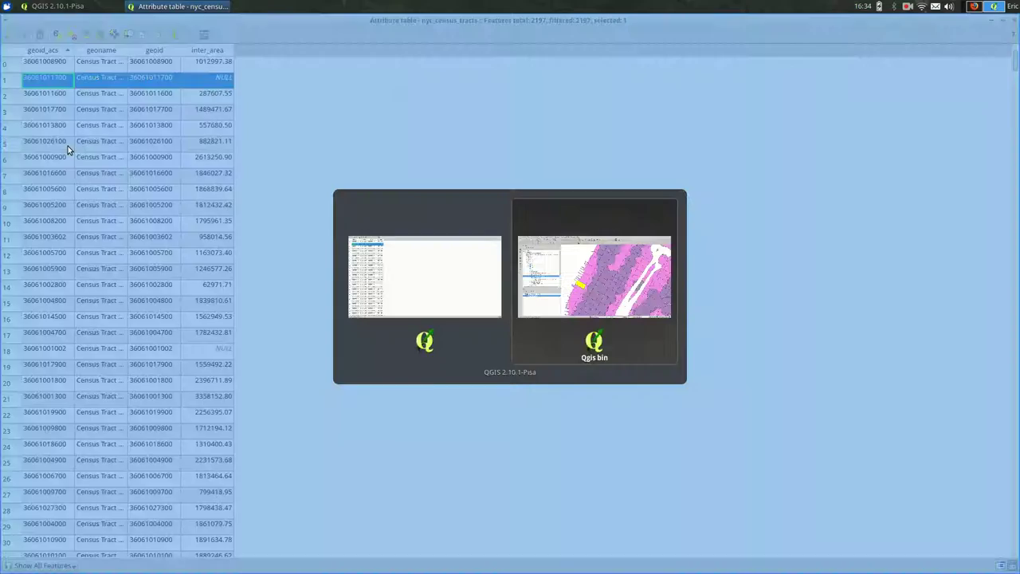
drag(380, 367, 428, 320)
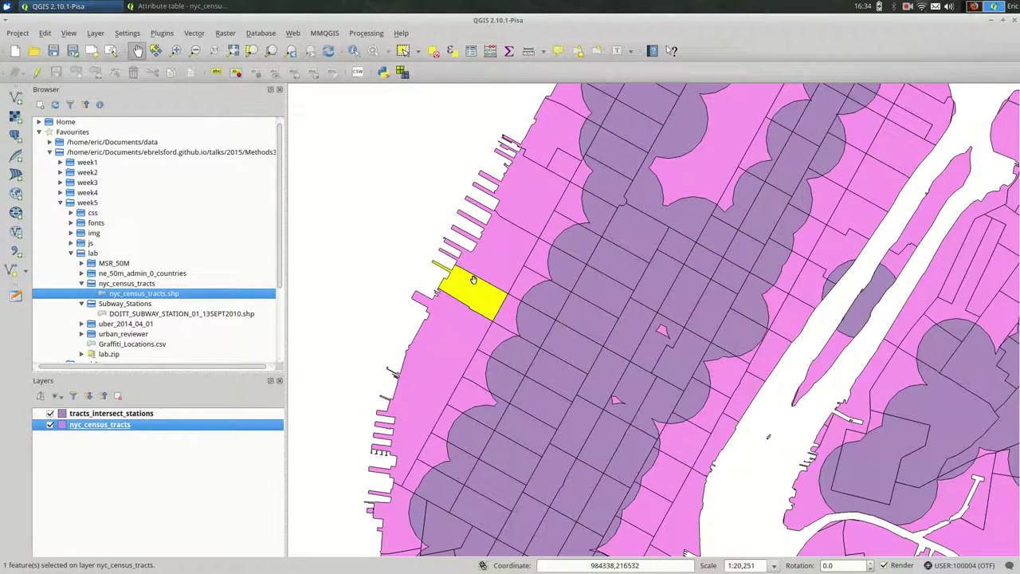
key(alt+Tab)
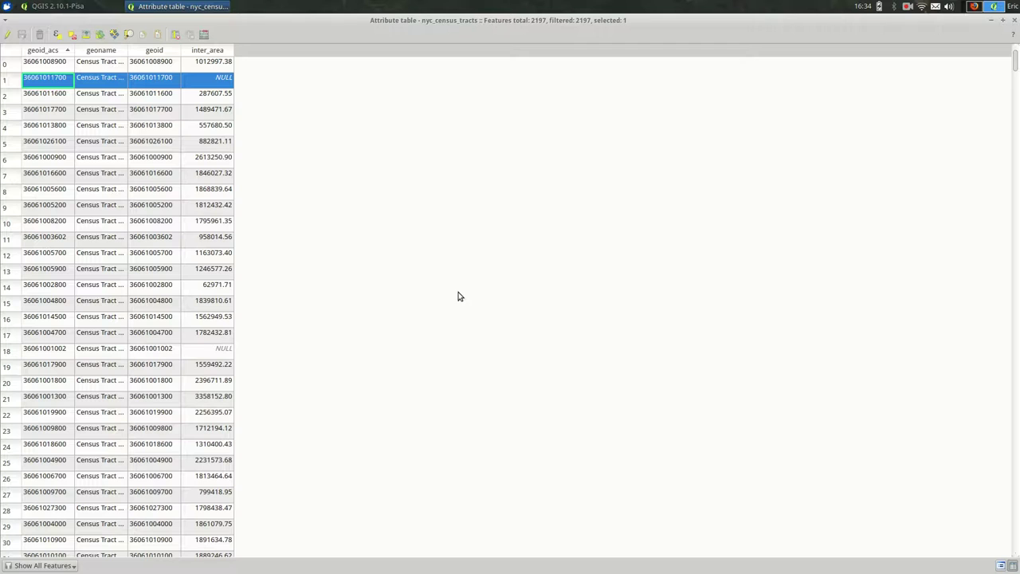
Select the row 18 tract with NULL inter_area and find it on the map
click(15, 351)
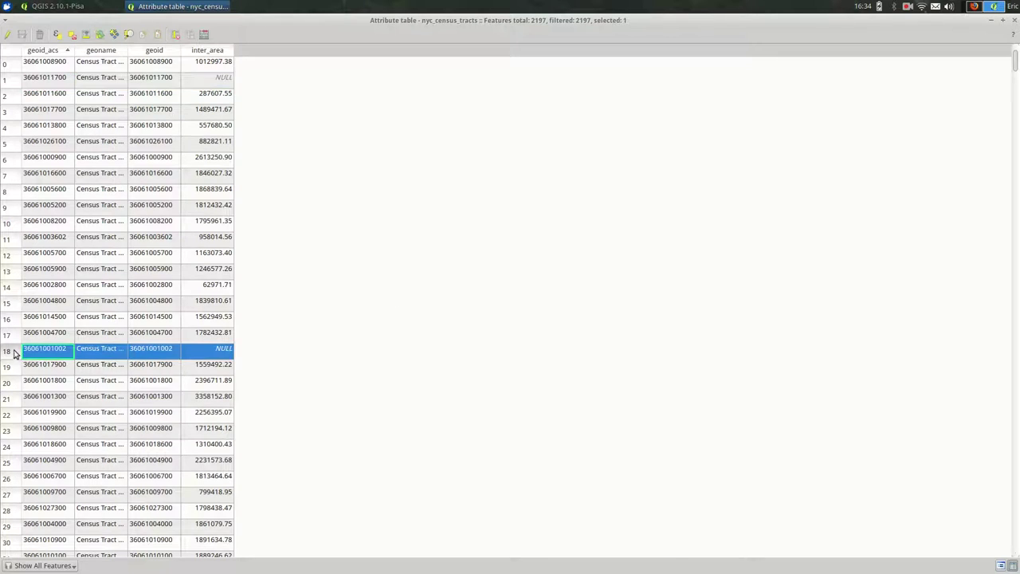
key(alt+Tab)
scroll(546, 326, down, 1)
scroll(542, 328, up, 1)
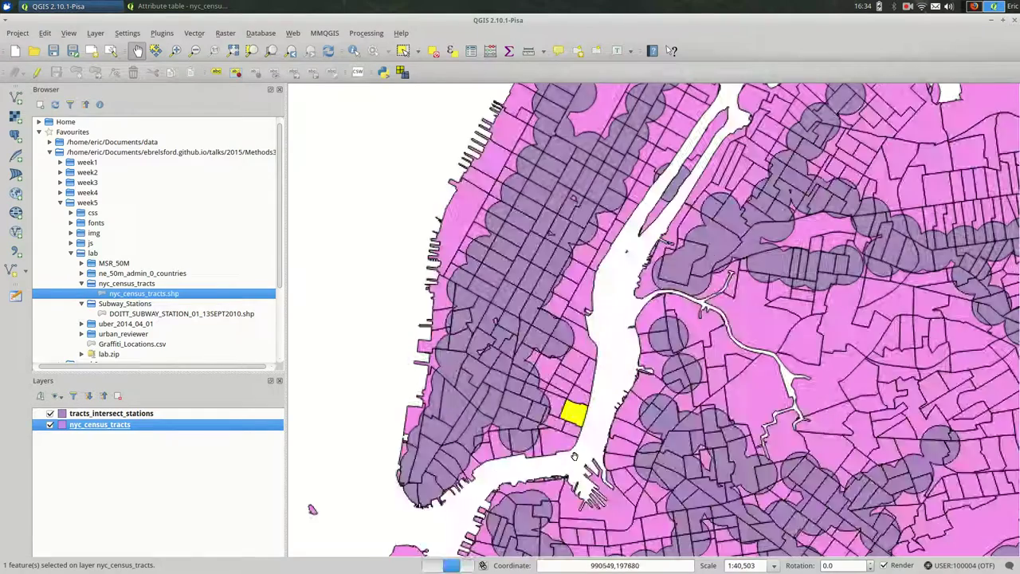
key(alt+Tab)
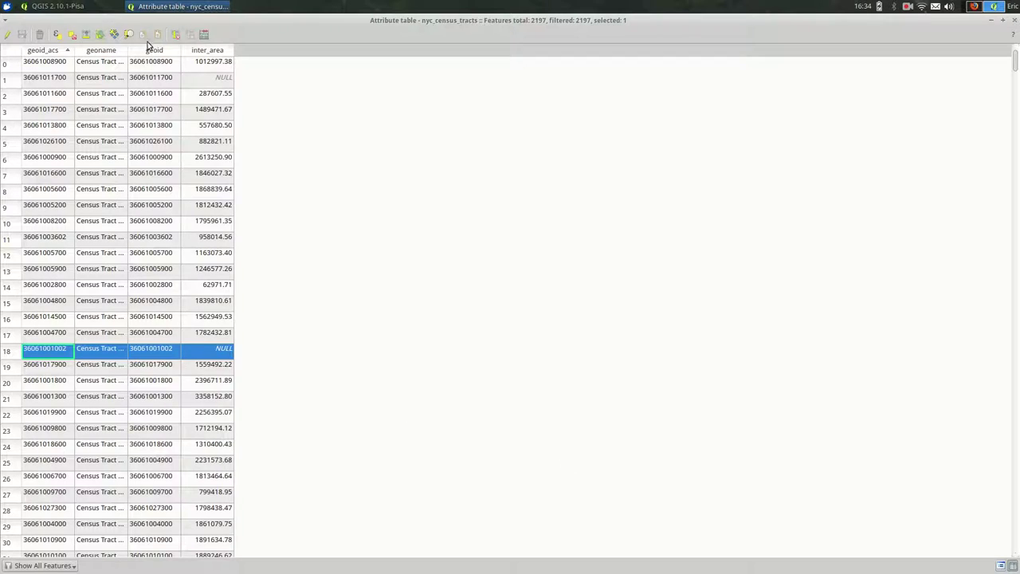
Sort the table by inter_area and select the first NULL row
click(195, 50)
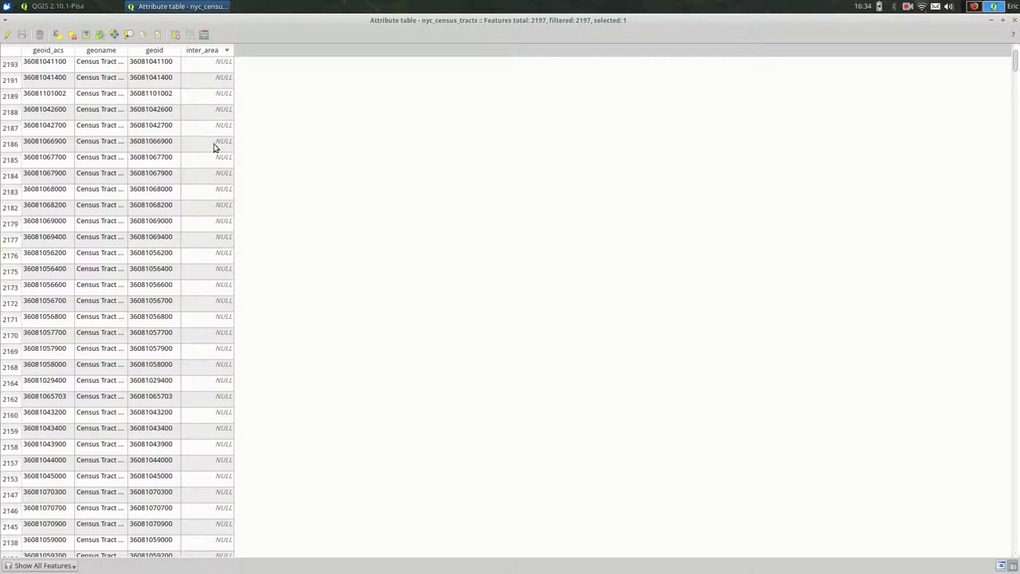
click(10, 63)
scroll(88, 239, down, 7)
scroll(88, 241, down, 20)
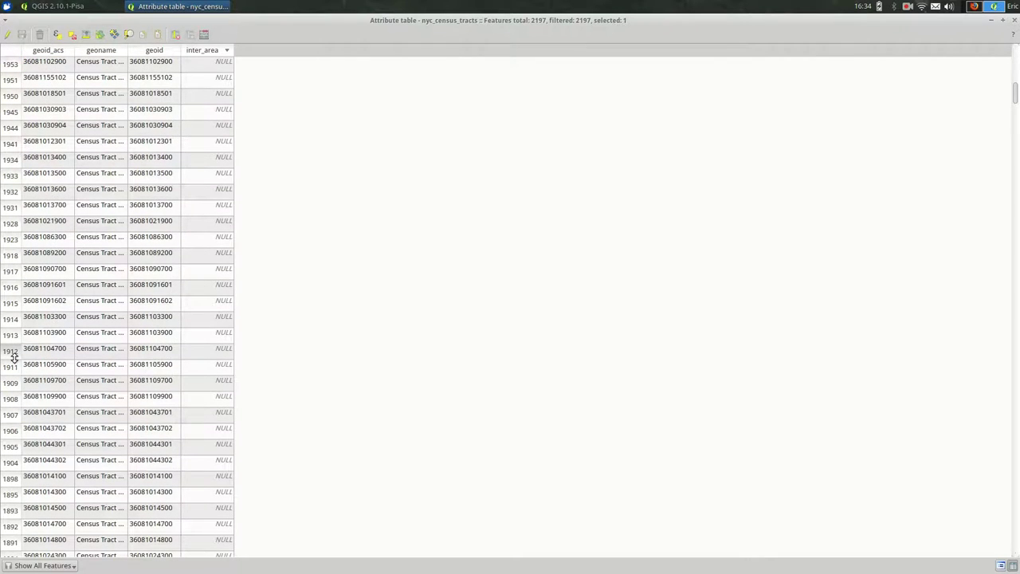
Extend the selection through row 1912 to all 166 NULL-inter_area tracts and view them across NYC
shift+click(16, 345)
key(alt+Tab)
scroll(598, 346, down, 2)
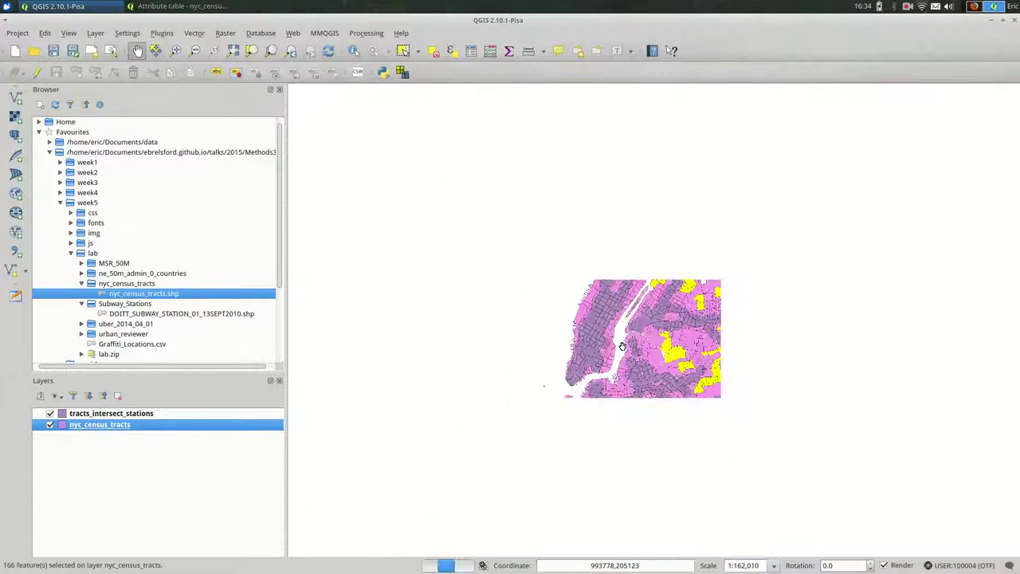
drag(798, 383, 621, 353)
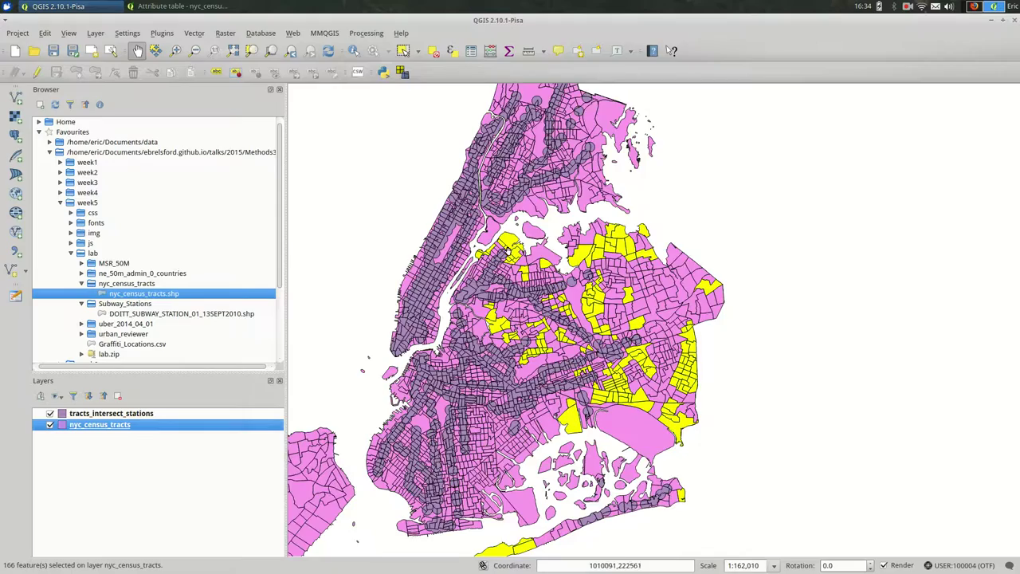
scroll(508, 252, up, 2)
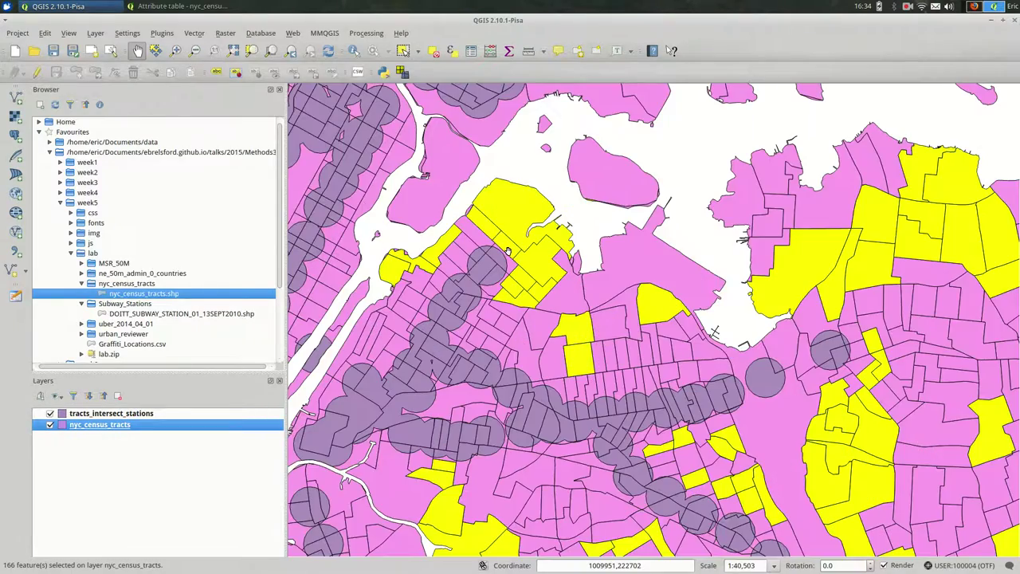
scroll(508, 252, up, 1)
scroll(507, 253, down, 3)
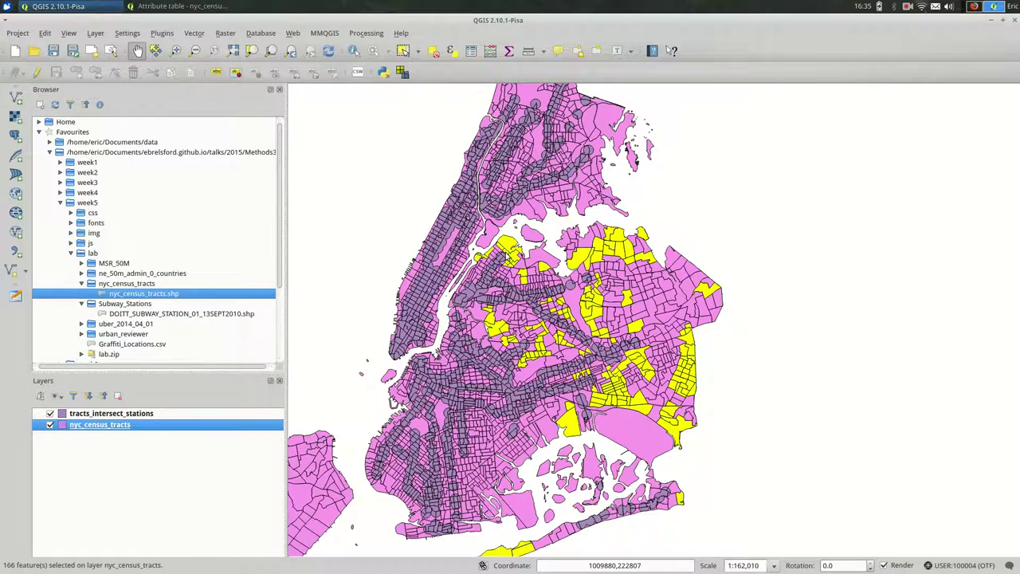
key(alt+Tab)
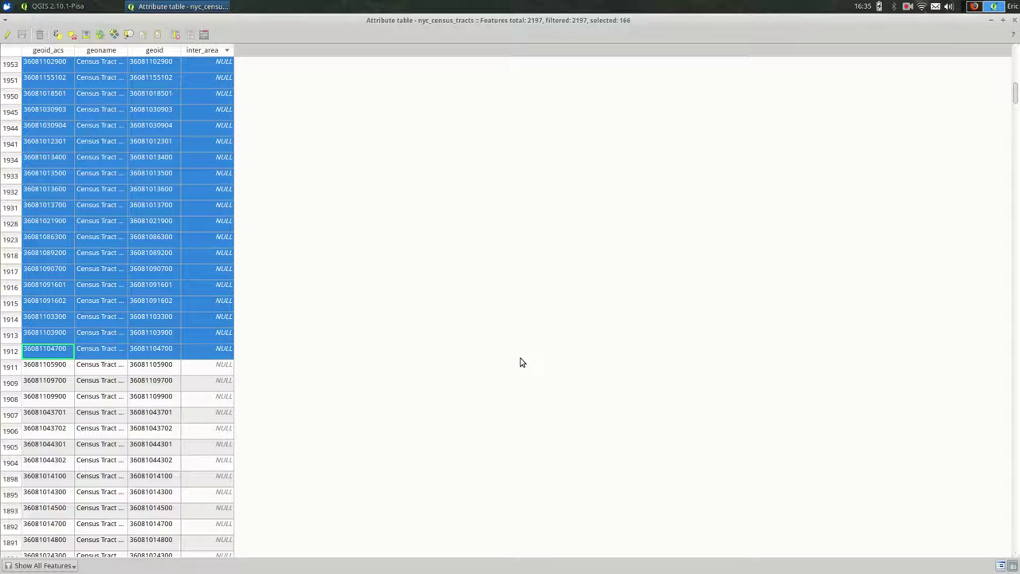
Close and reopen the nyc_census_tracts attribute table, maximized to full screen
key(Escape)
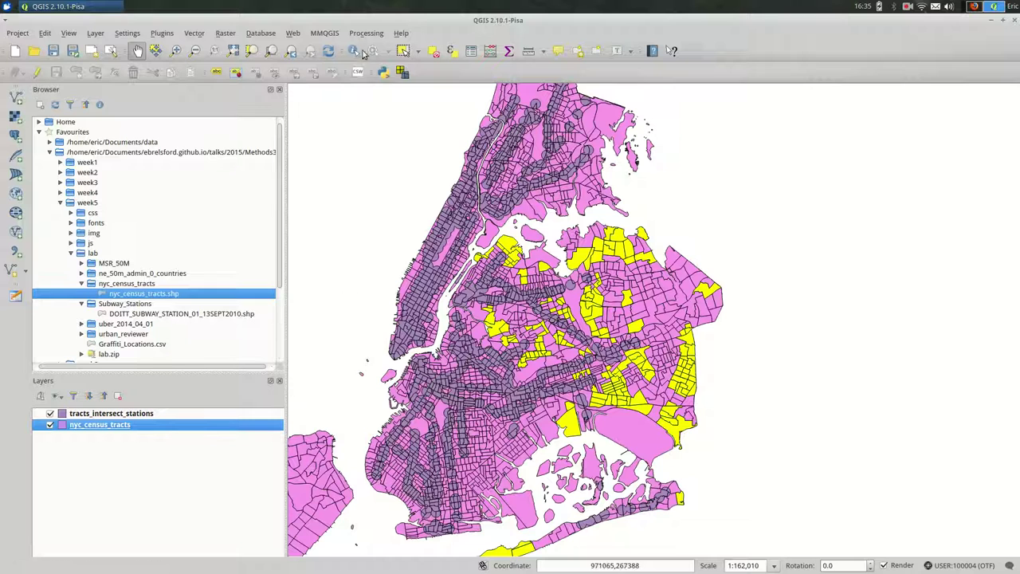
click(487, 52)
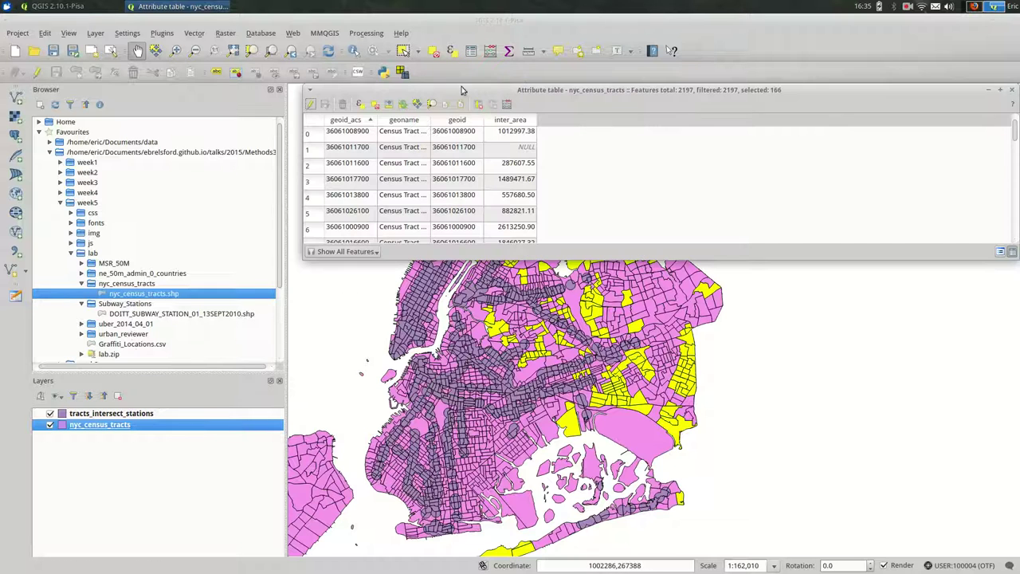
double_click(556, 91)
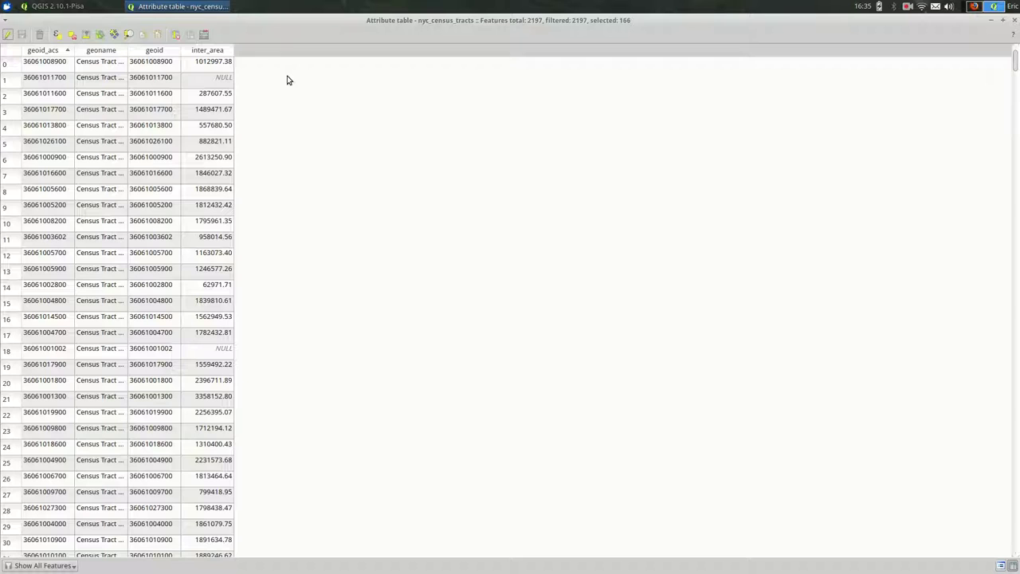
Create a Decimal field 'area' with precision 2 calculated as $area
click(204, 35)
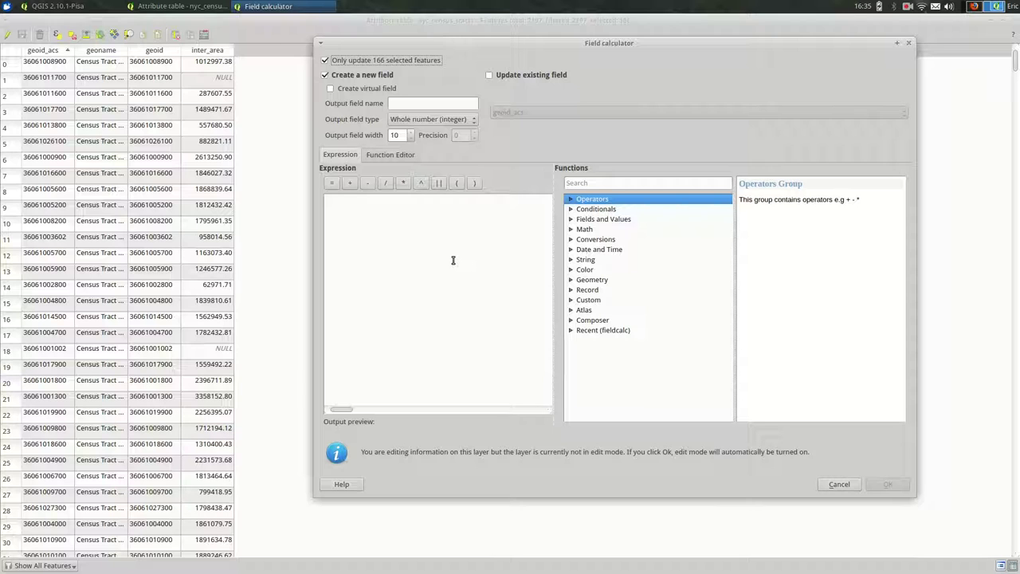
click(403, 103)
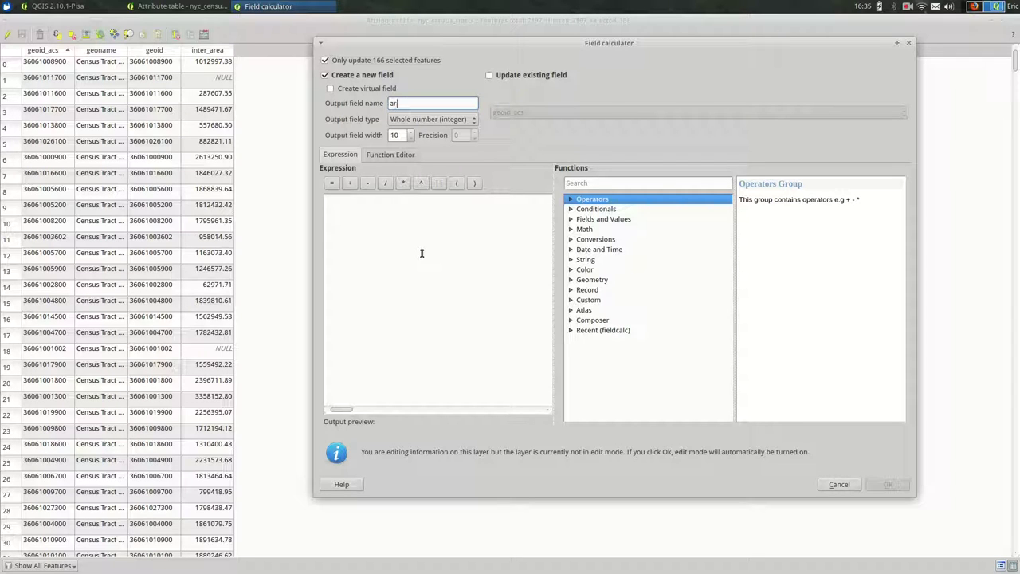
click(400, 123)
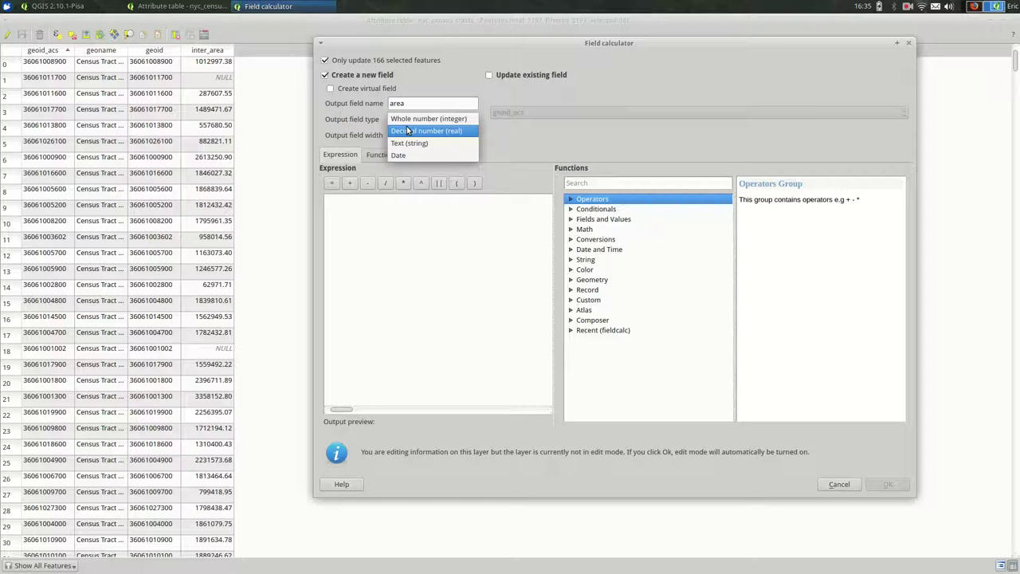
click(416, 130)
click(463, 134)
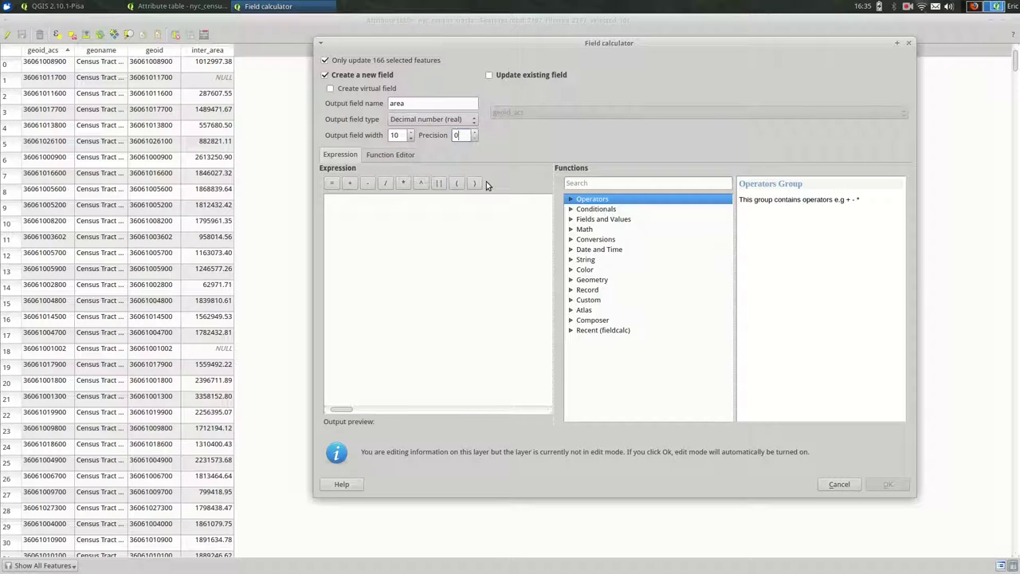
key(BackSpace)
text(2)
click(461, 254)
text($area)
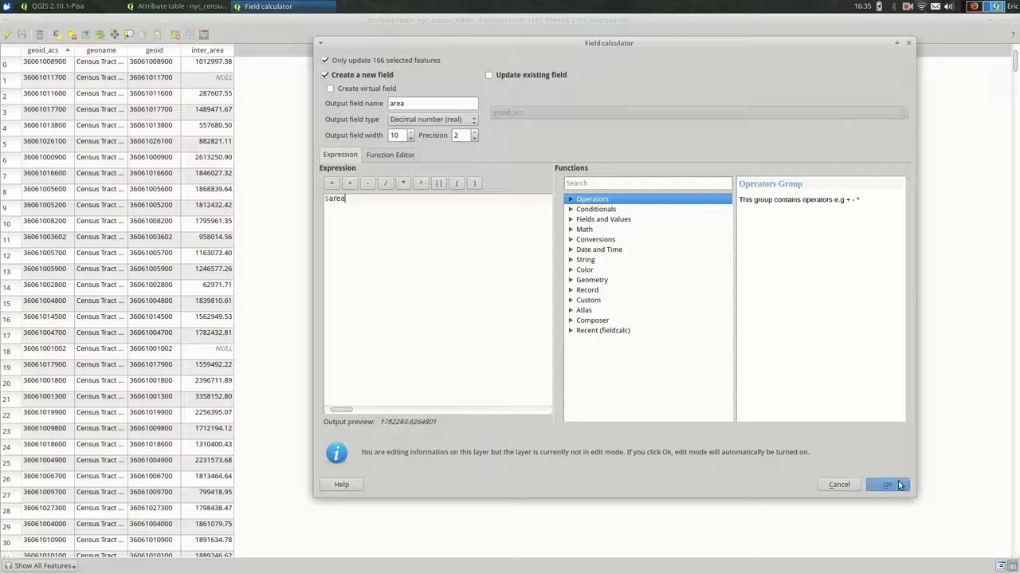
click(897, 484)
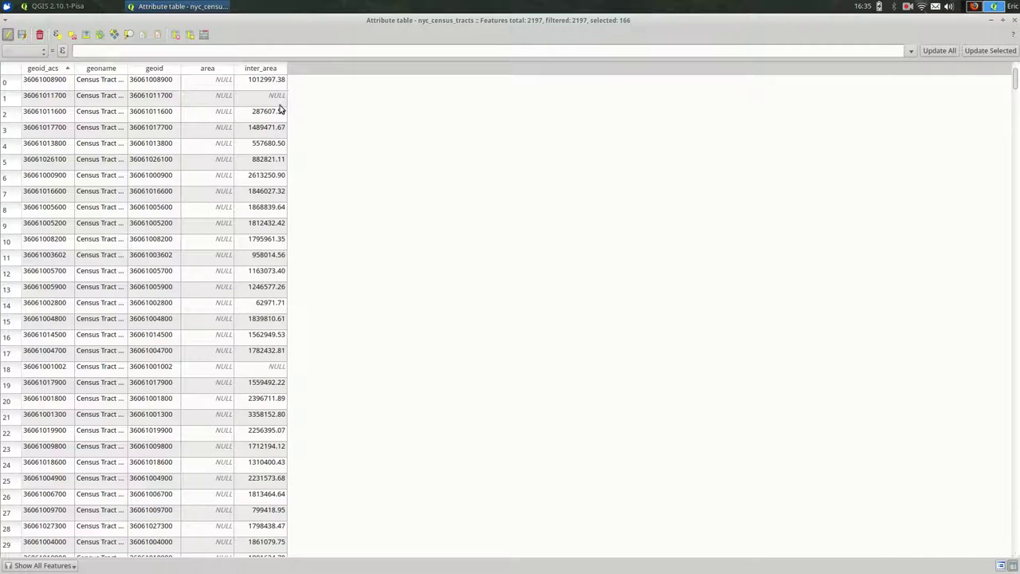
Scroll through the table to check the new area values and reopen the Field Calculator
scroll(460, 208, down, 6)
scroll(461, 208, down, 20)
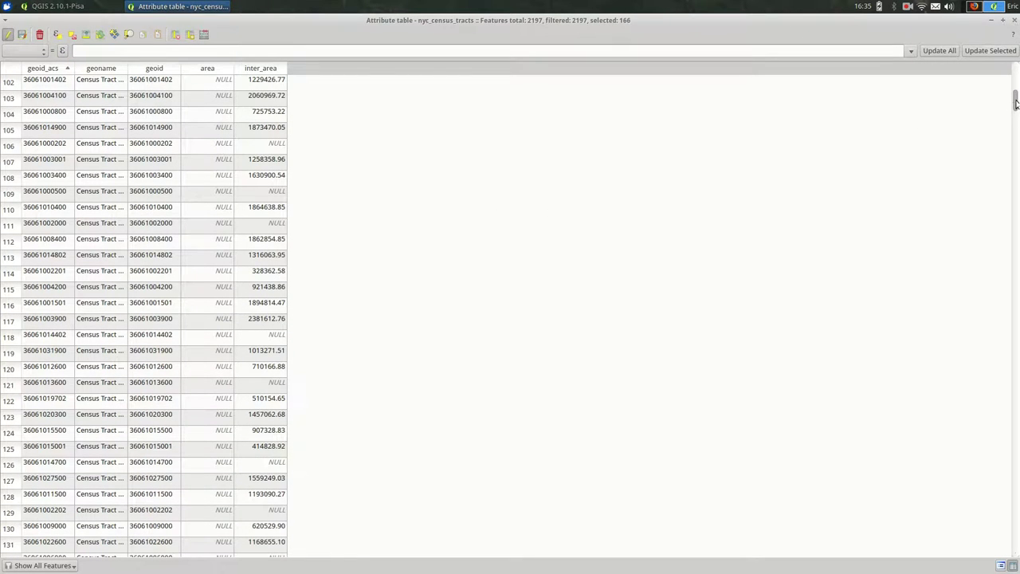
drag(1015, 102, 1014, 542)
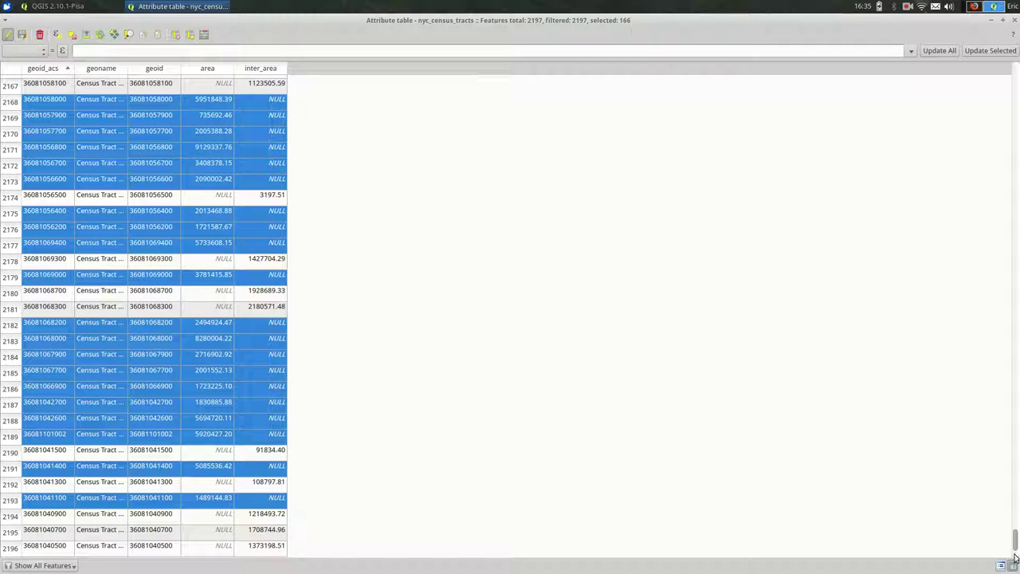
drag(1015, 542, 1015, 75)
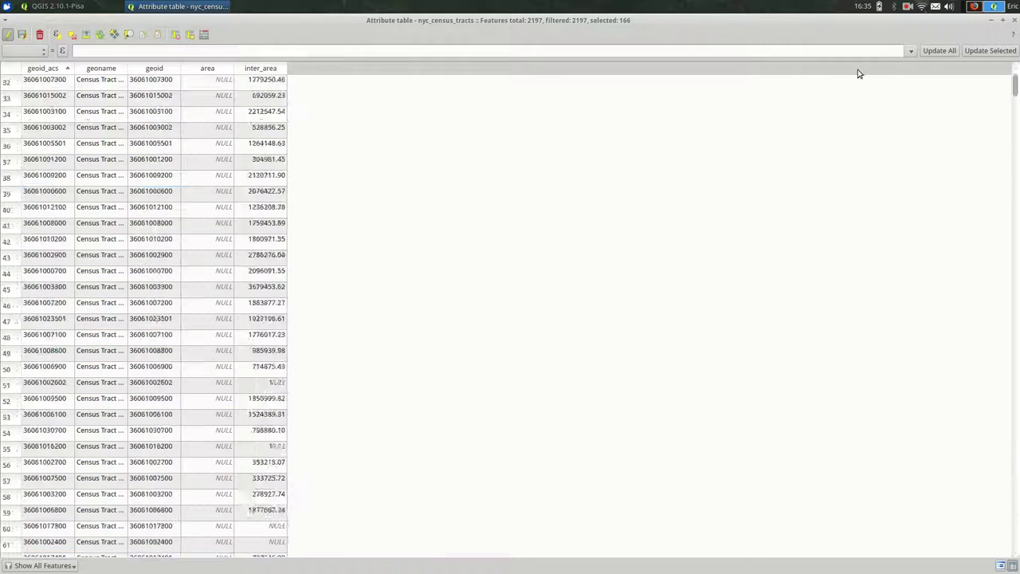
click(204, 35)
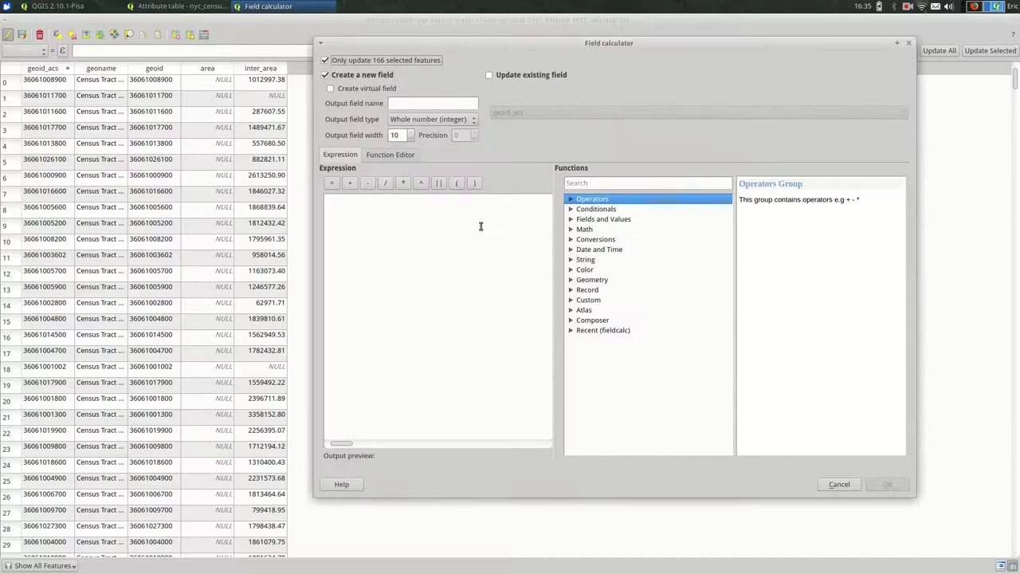
Recalculate the existing area field as $area for all tracts, not only selected ones
click(346, 64)
click(514, 75)
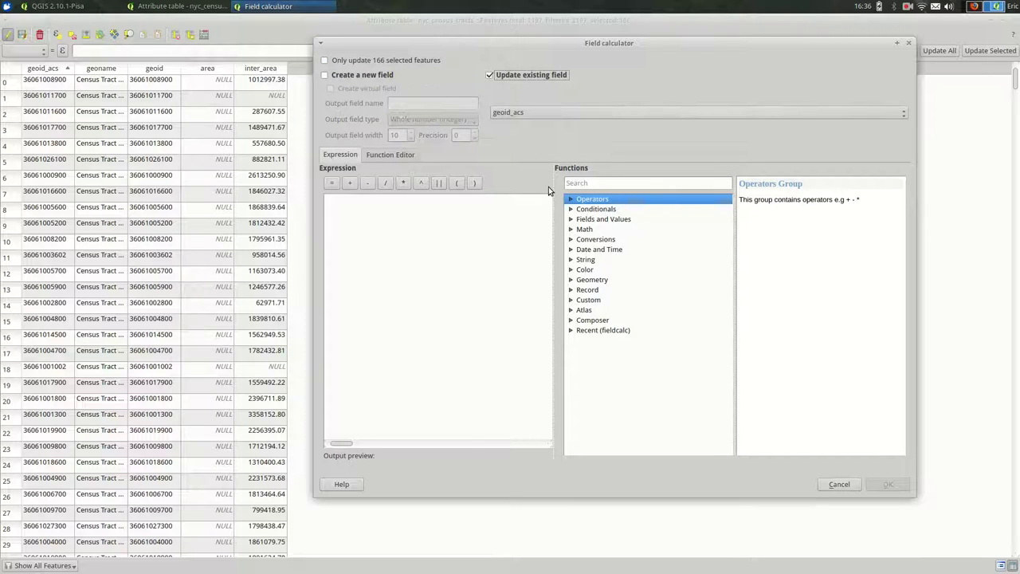
click(562, 116)
click(568, 149)
text($area)
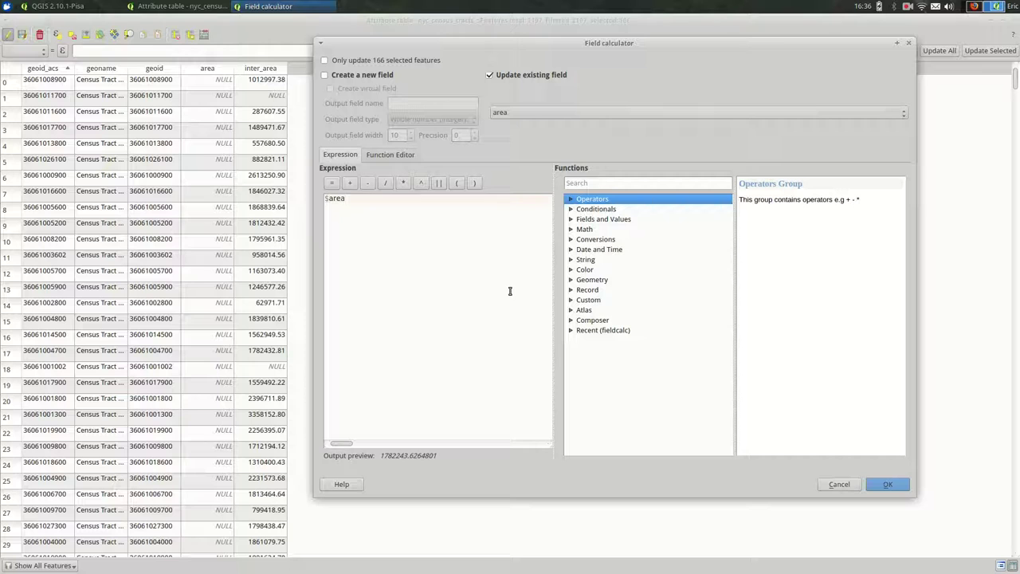
click(889, 485)
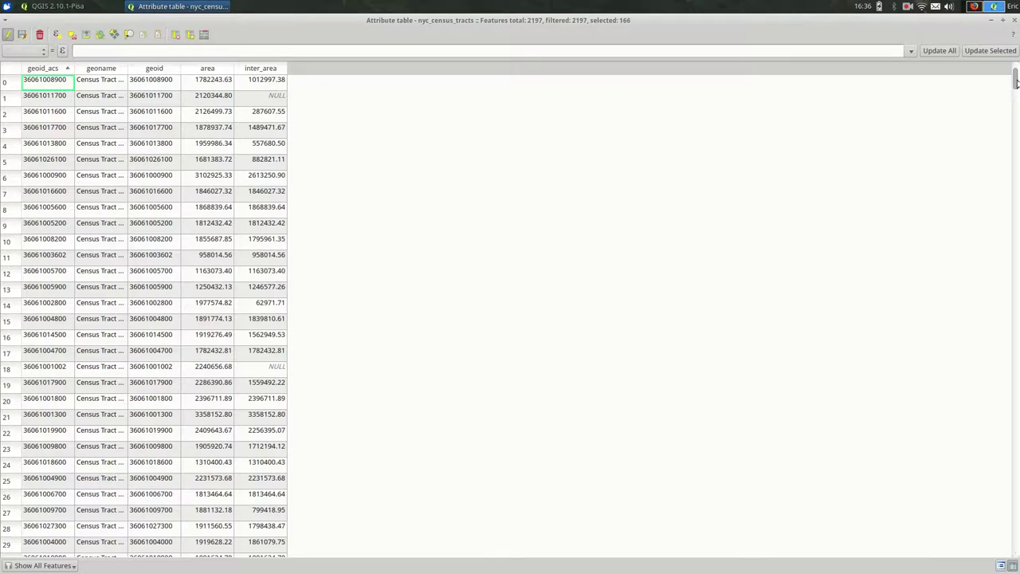
drag(1016, 83, 1016, 479)
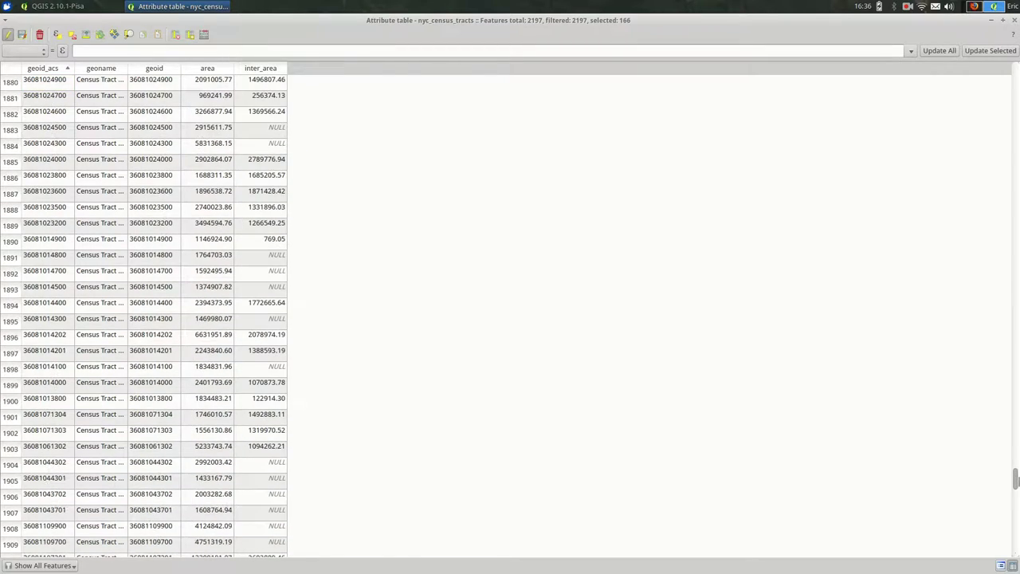
key(ctrl+Home)
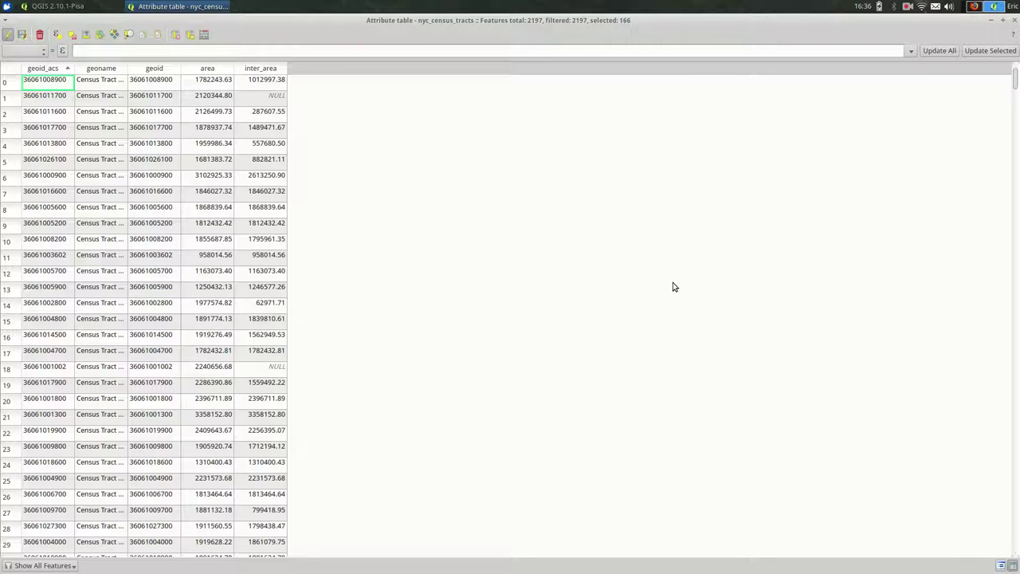
Set up a new Decimal field per_inter with precision 5 for all tracts
click(202, 39)
click(325, 62)
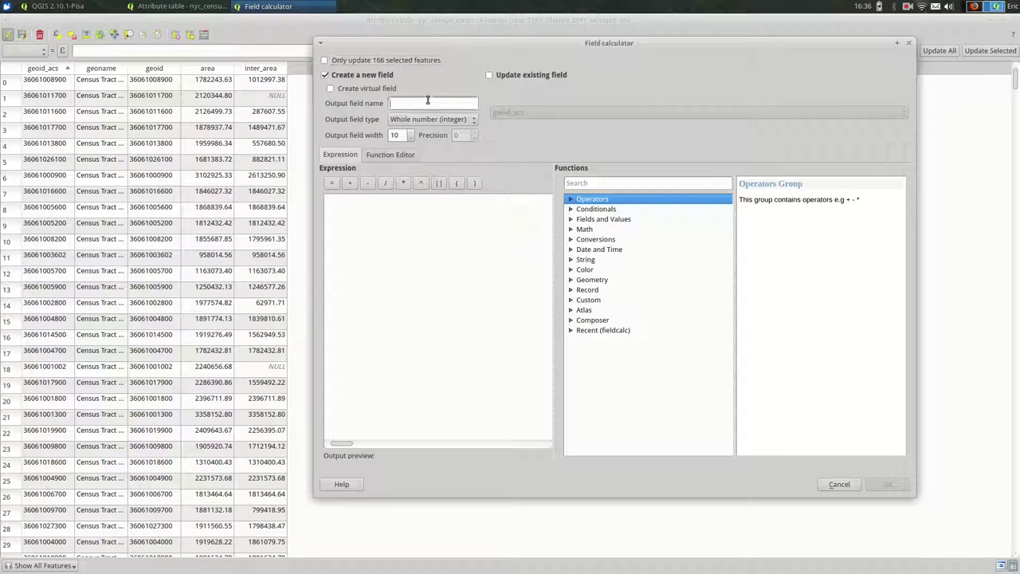
text(per_inter)
click(398, 121)
click(398, 132)
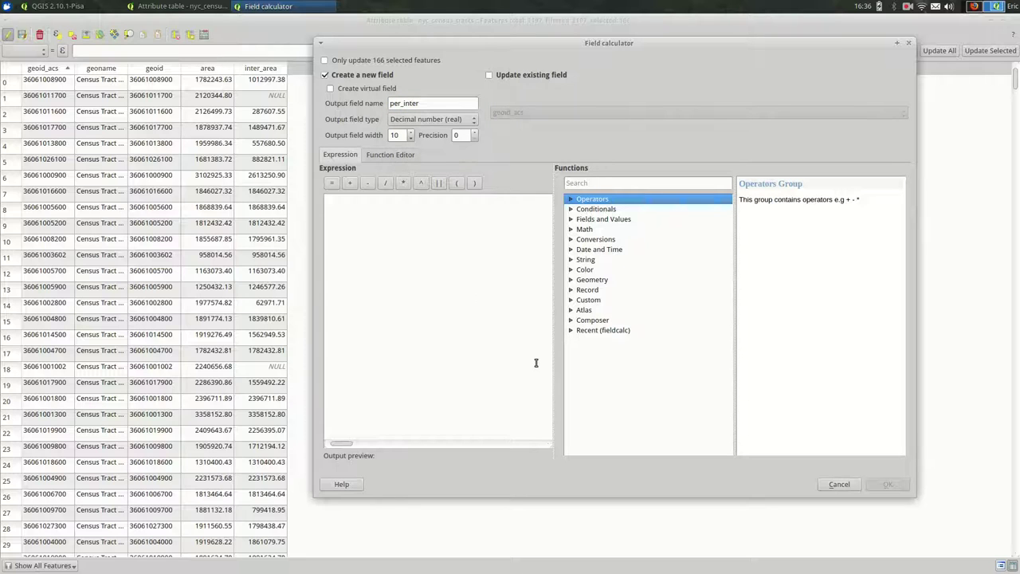
click(466, 135)
text(5)
Use the expression "inter_area" / "area" and create the per_inter column
double_click(603, 220)
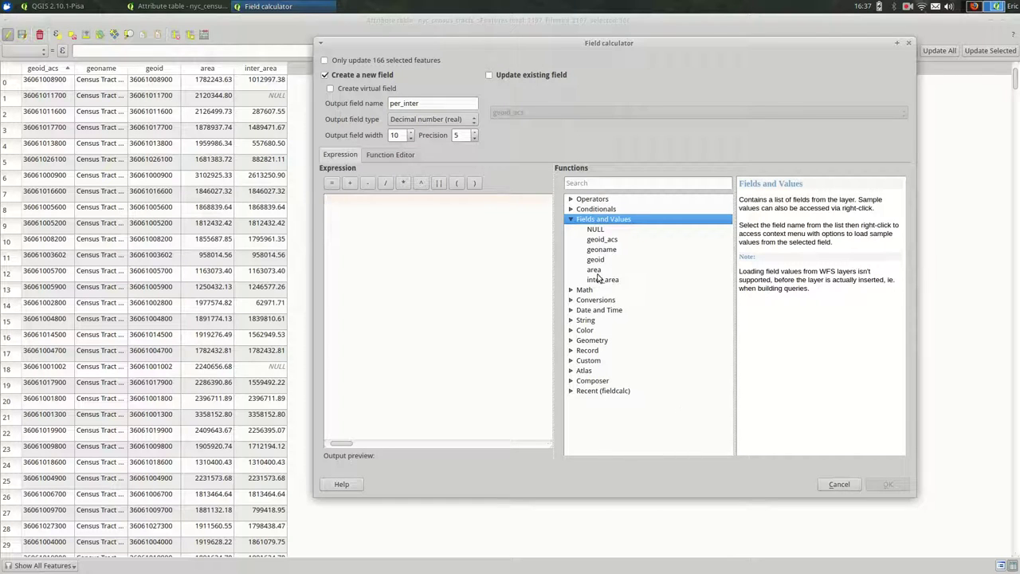
double_click(599, 280)
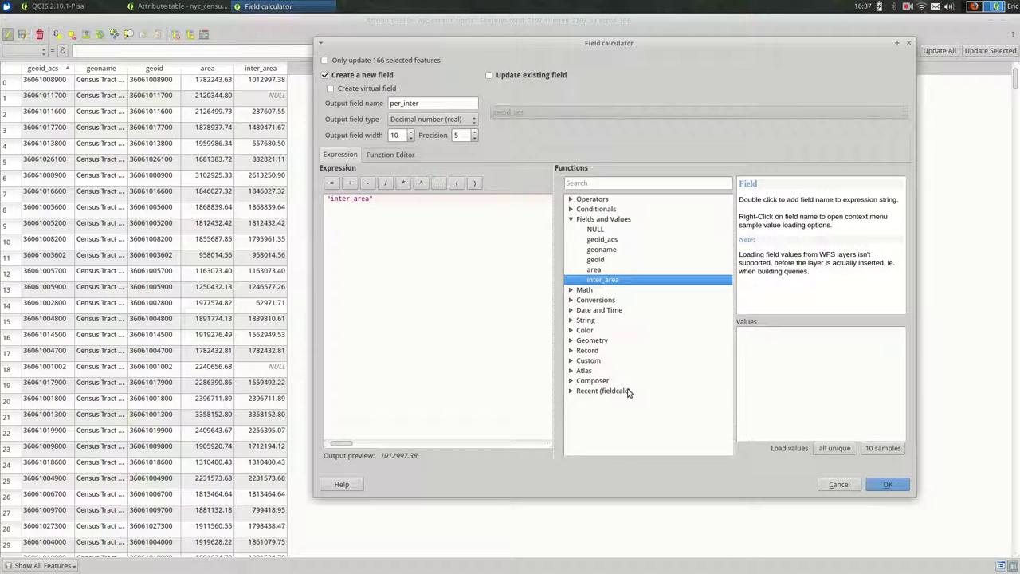
double_click(594, 269)
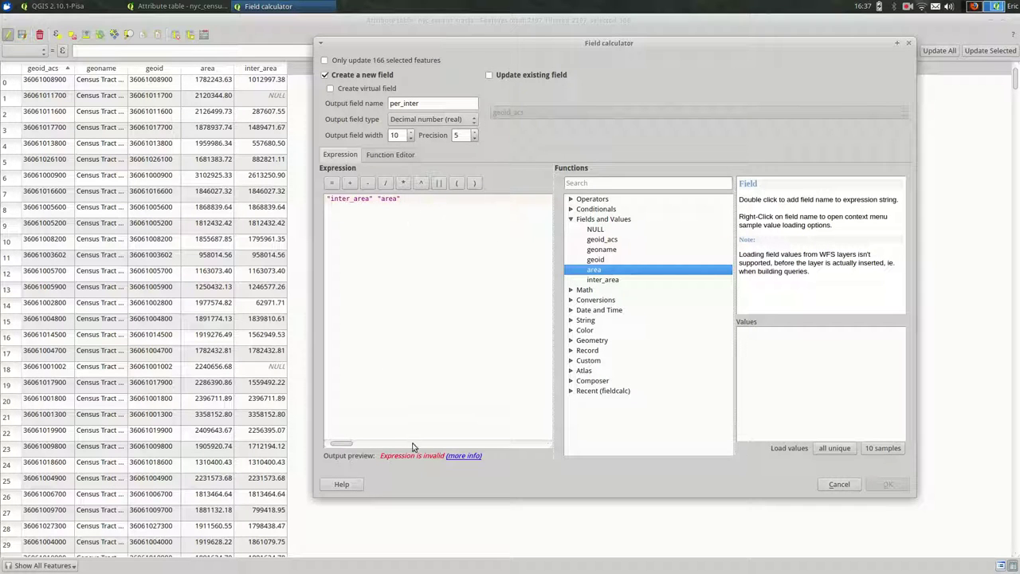
click(377, 201)
text(//)
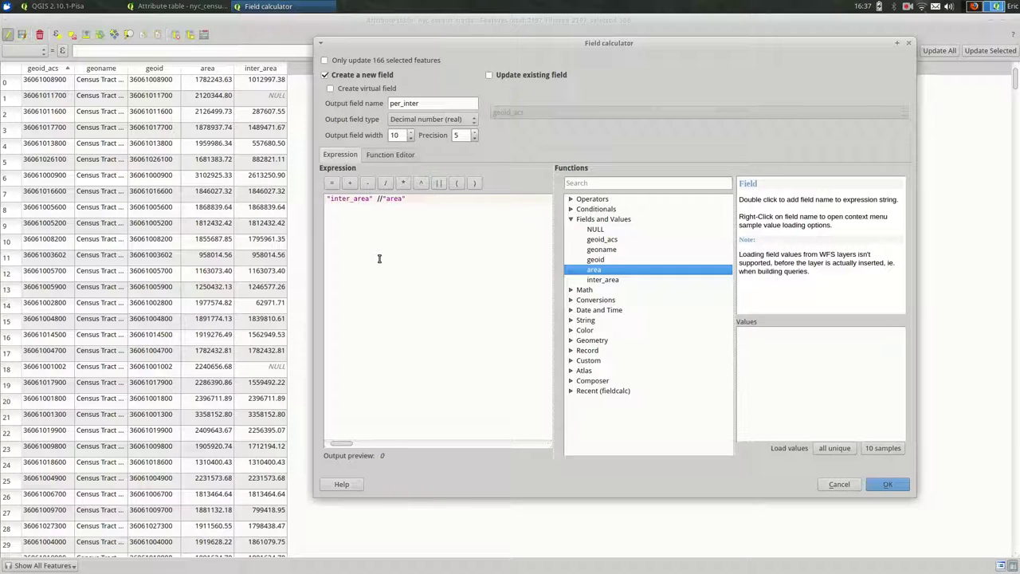
key(BackSpace)
click(877, 483)
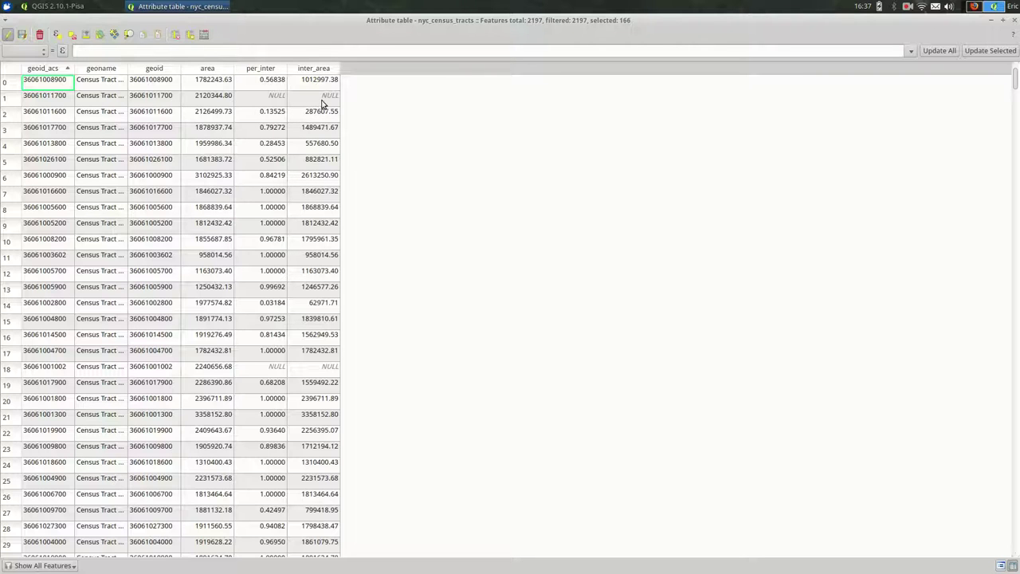
click(268, 69)
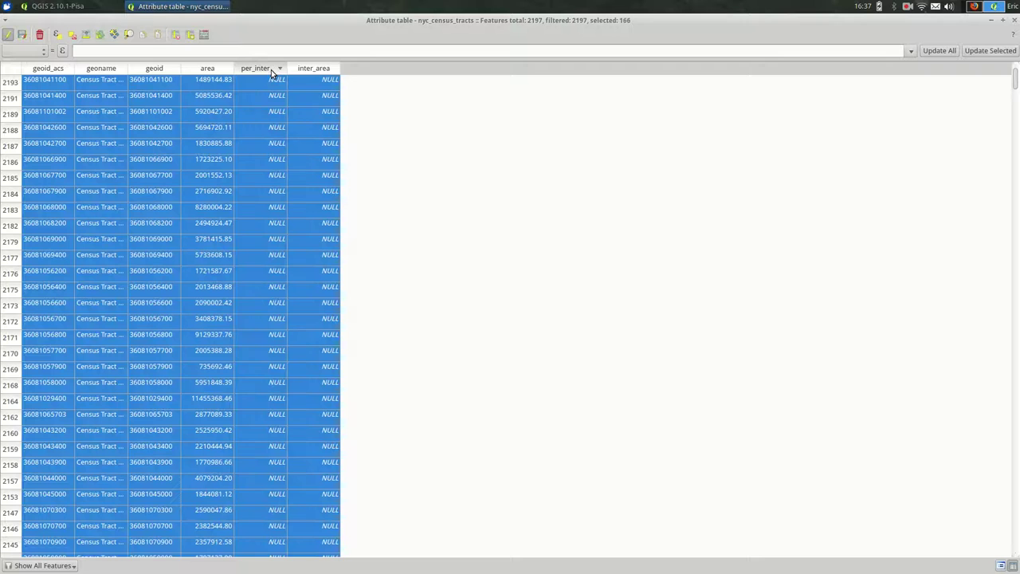
click(70, 36)
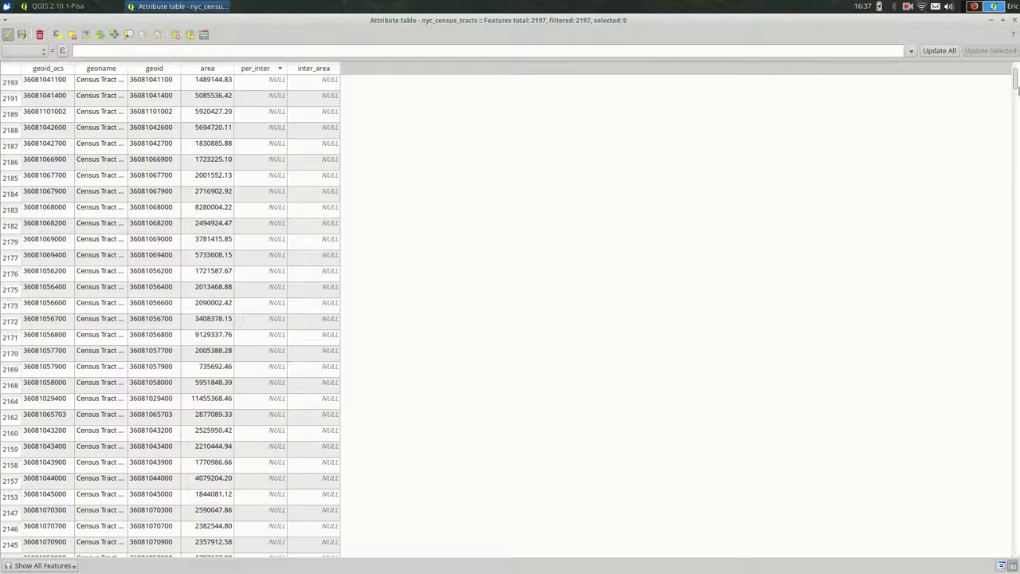
drag(1017, 90, 1017, 544)
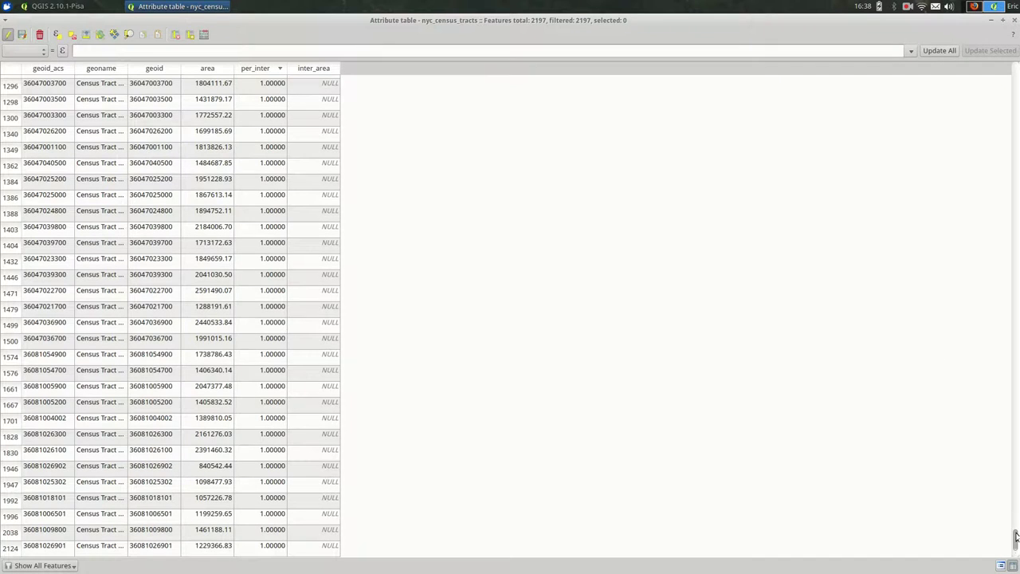
drag(1017, 535, 924, 106)
Close the attribute table, then save the census tract edits and stop editing
key(alt+F4)
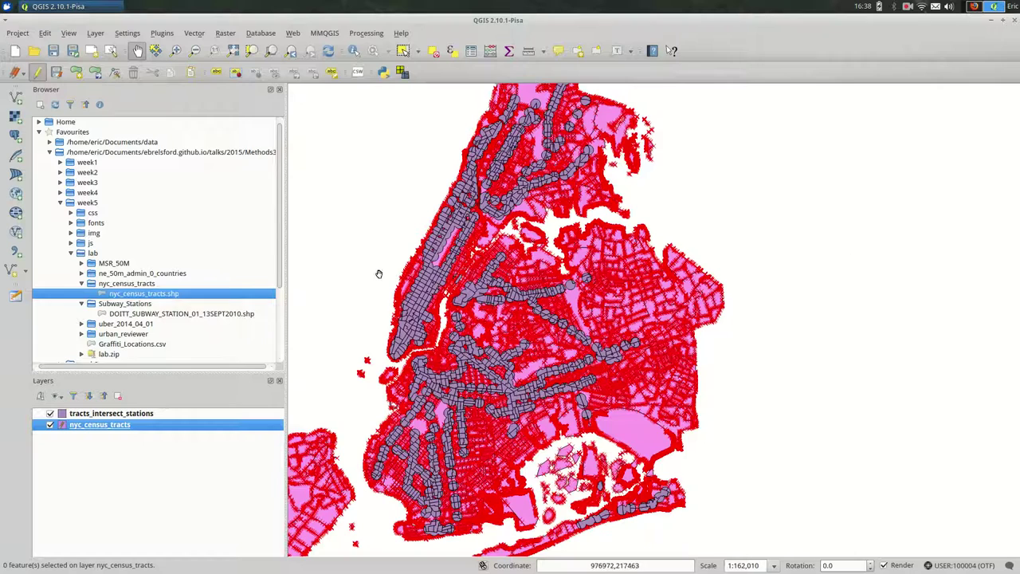
drag(333, 257, 442, 258)
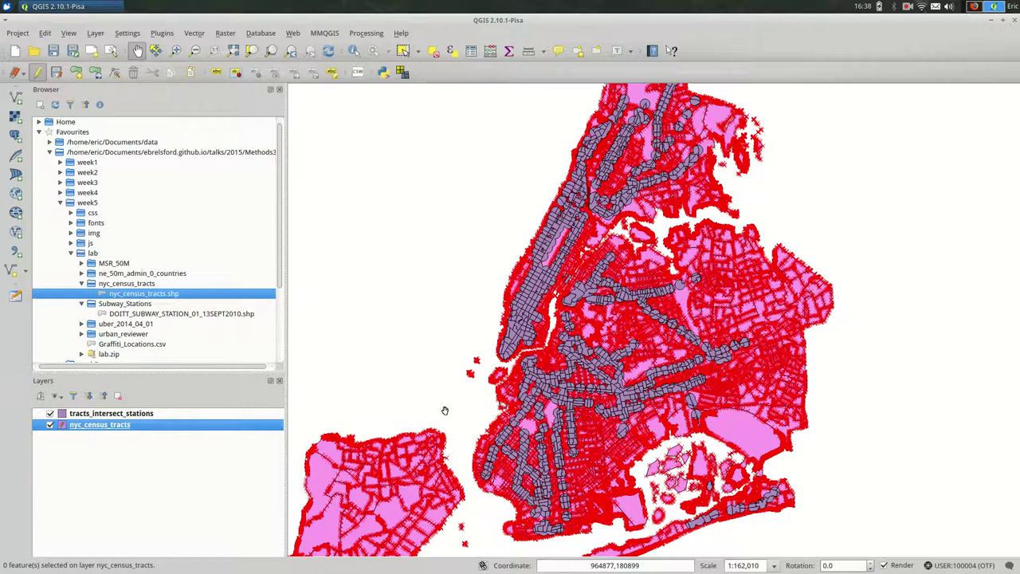
click(37, 71)
click(596, 301)
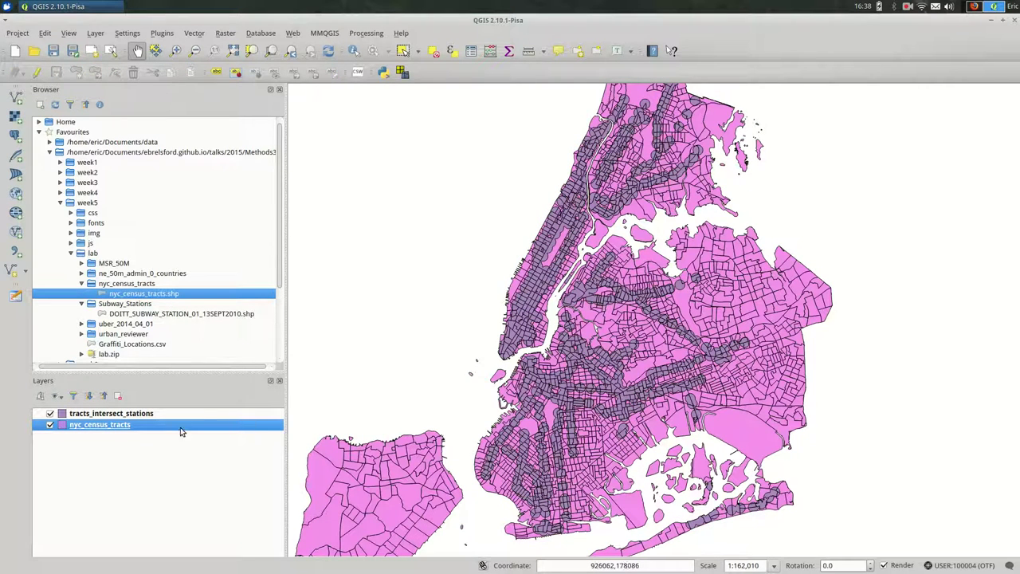
Hide the tracts_intersect_stations layer so only the pink tracts show
click(49, 413)
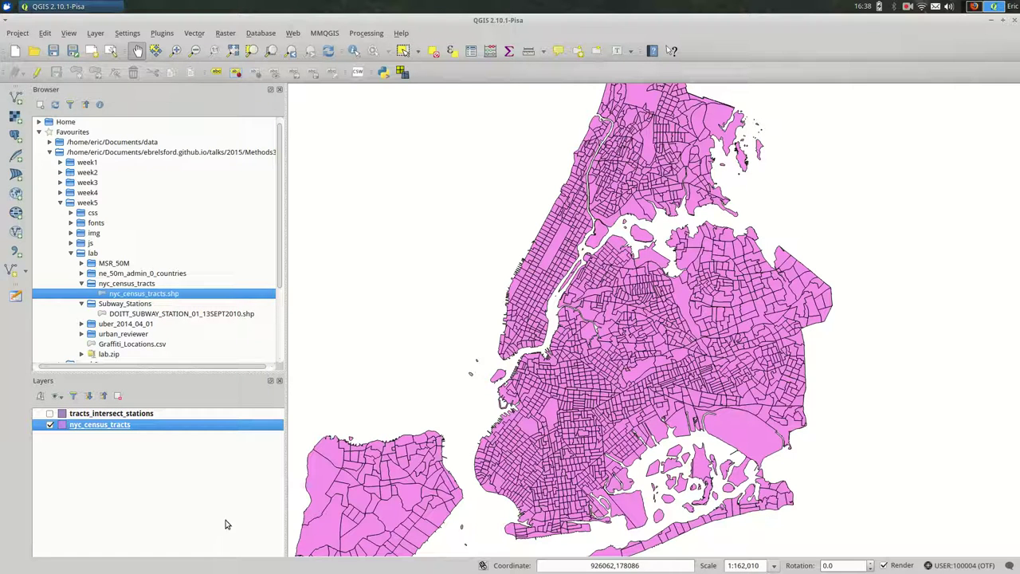
drag(435, 314, 456, 255)
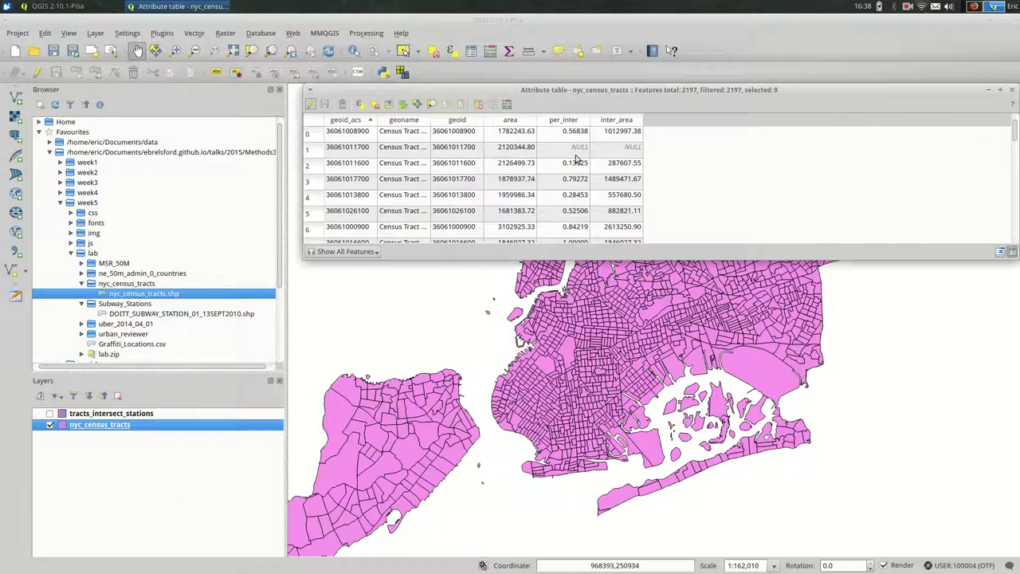
key(Escape)
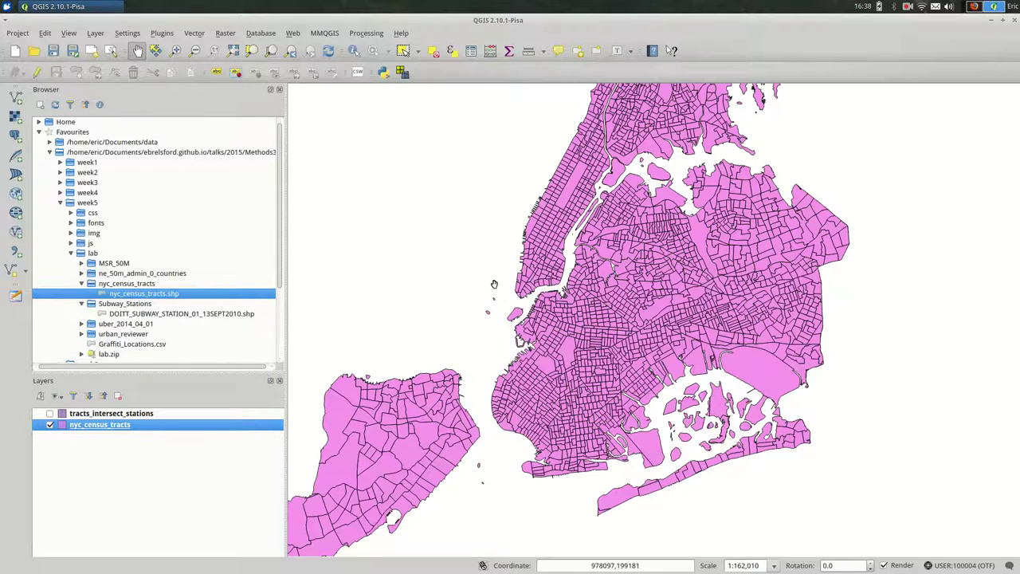
Switch nyc_census_tracts symbology to Graduated, classified by the per_inter column
double_click(143, 426)
click(283, 94)
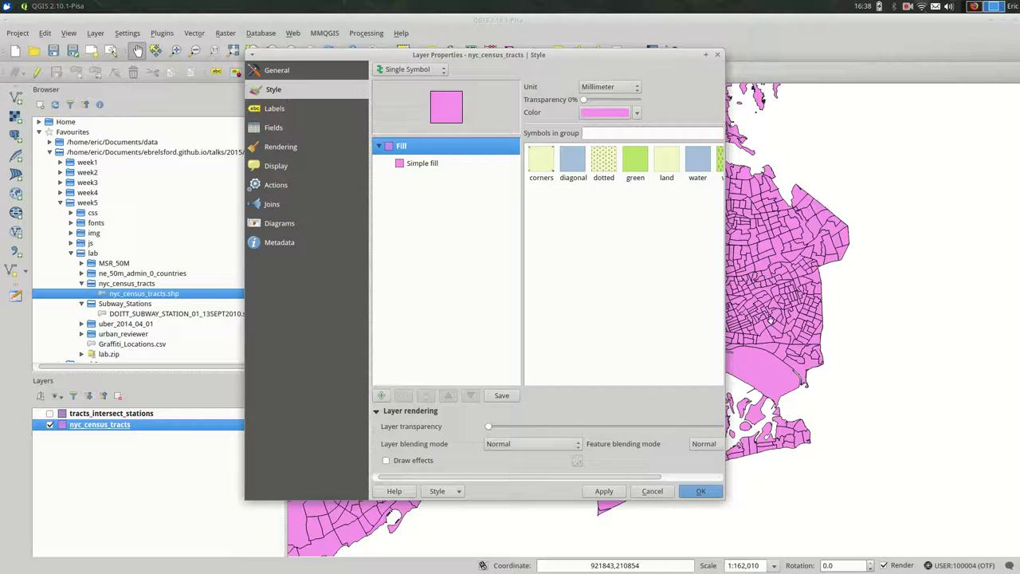
click(414, 69)
click(411, 93)
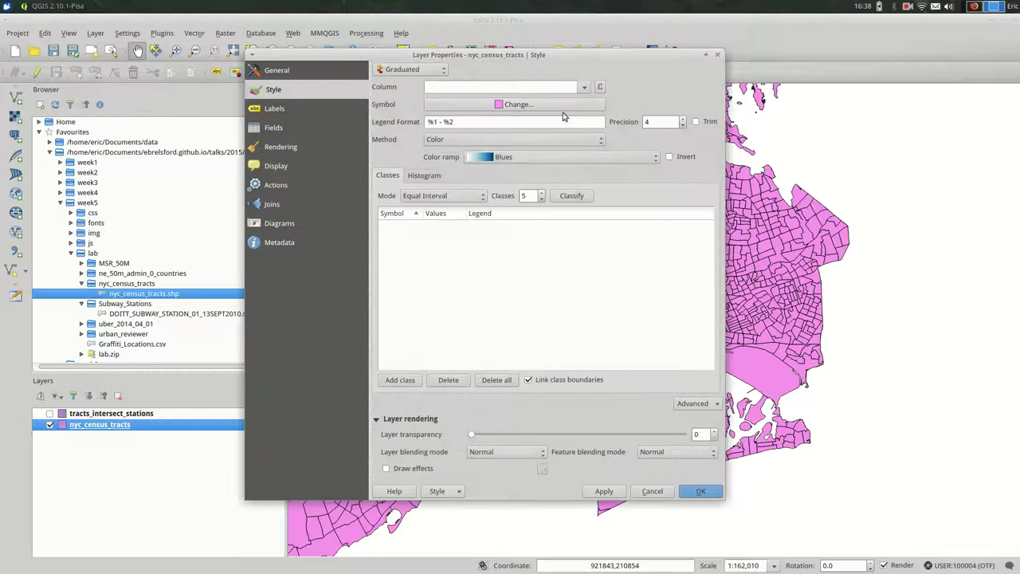
click(583, 90)
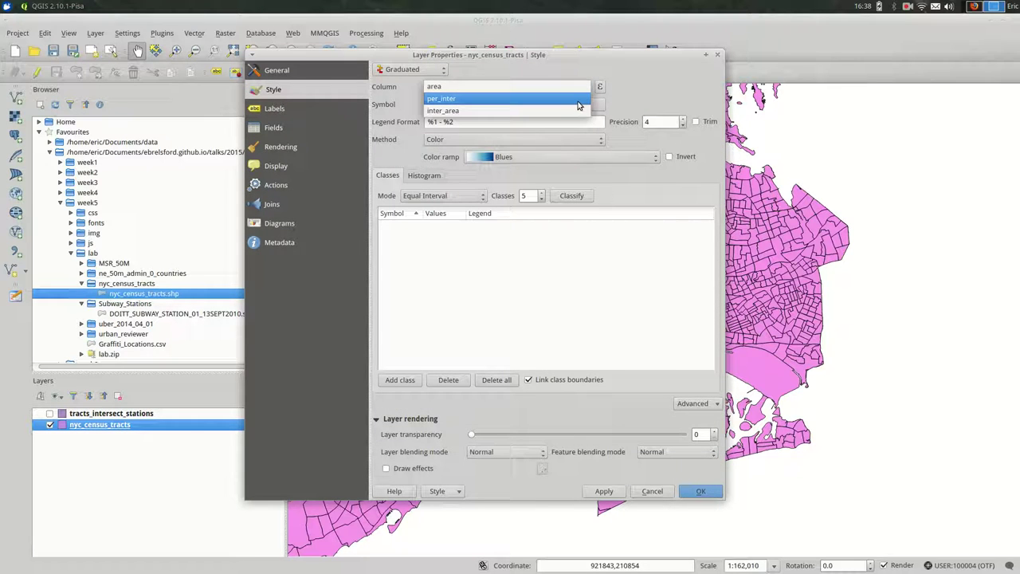
click(580, 100)
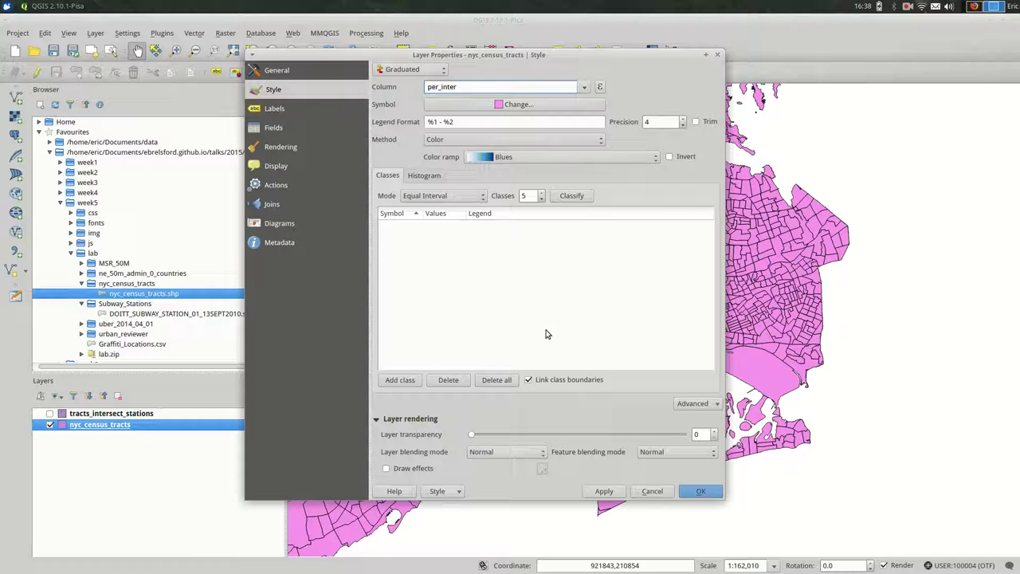
drag(444, 49, 199, 13)
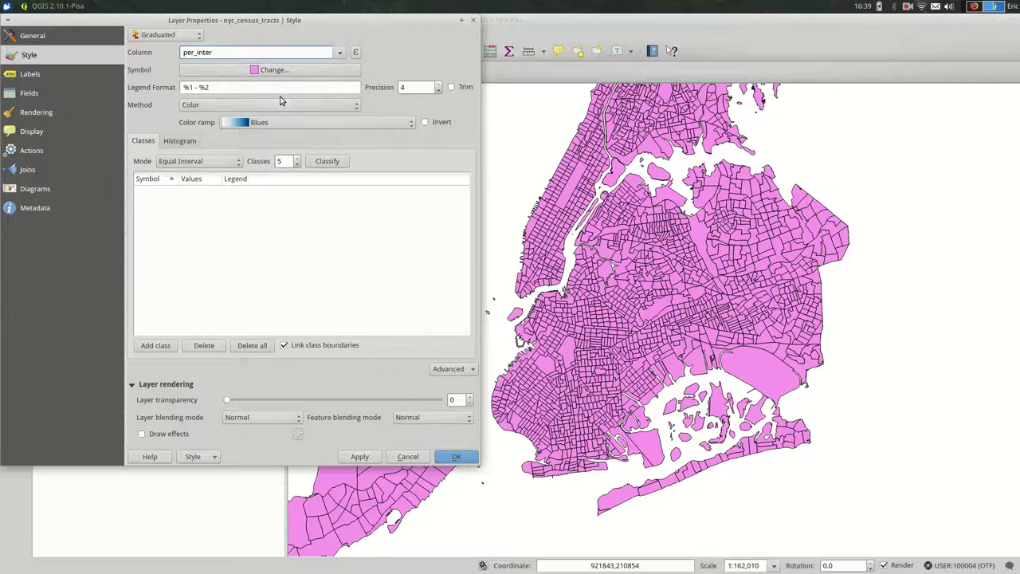
Apply the Purples colour ramp with Natural Breaks (Jenks) classes to the map
click(295, 122)
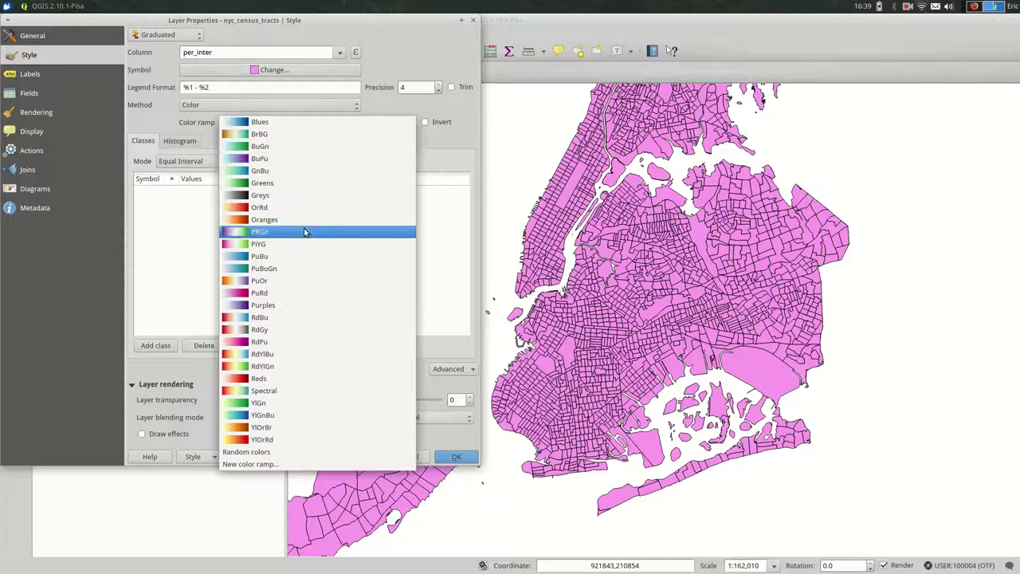
click(339, 305)
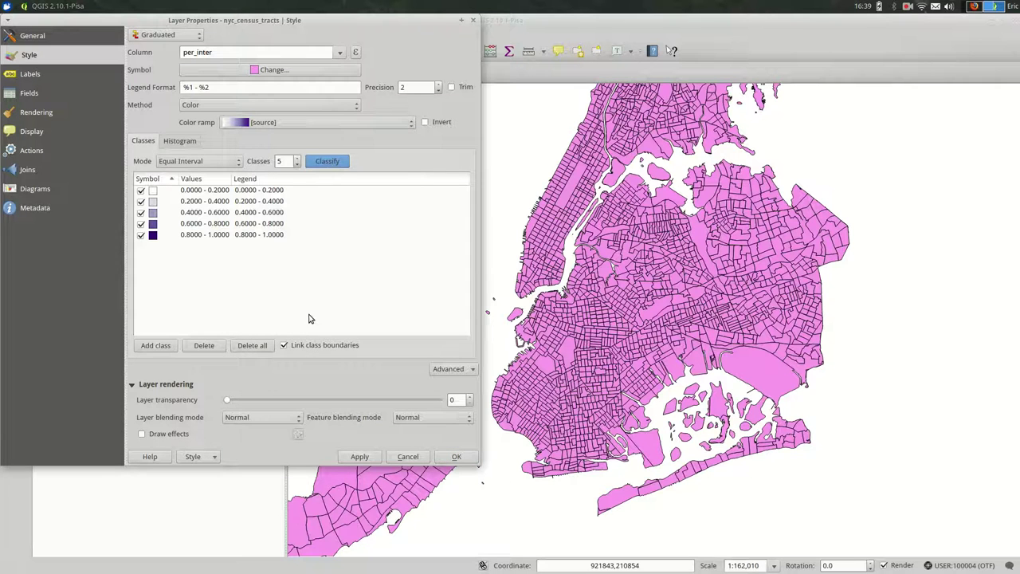
click(213, 164)
click(211, 185)
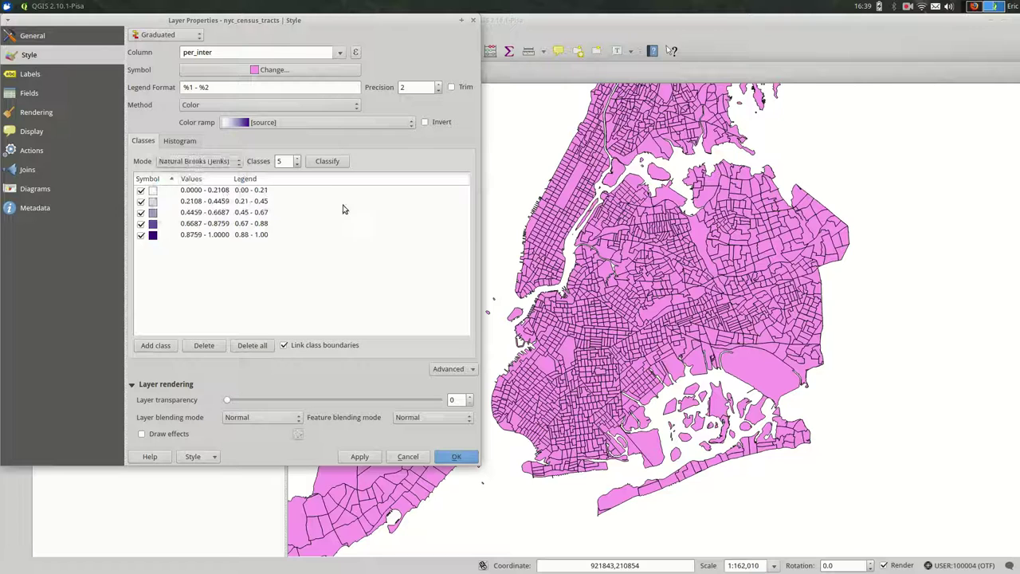
click(334, 162)
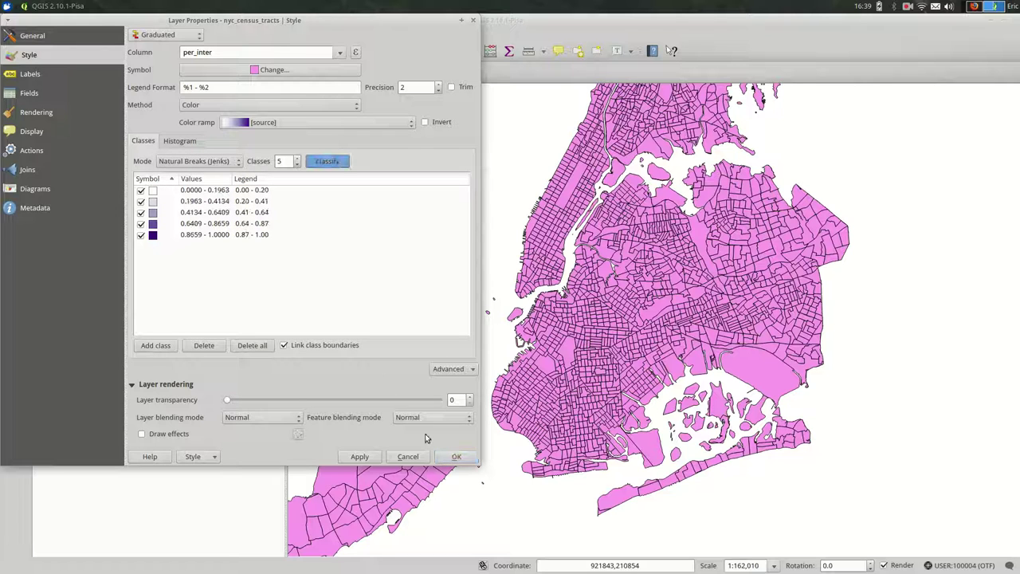
click(360, 457)
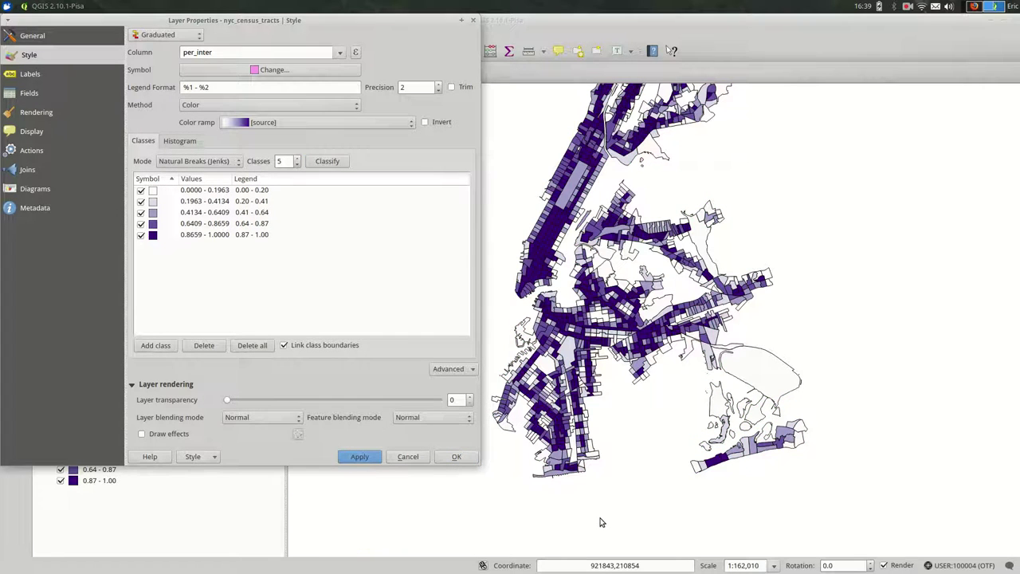
click(407, 457)
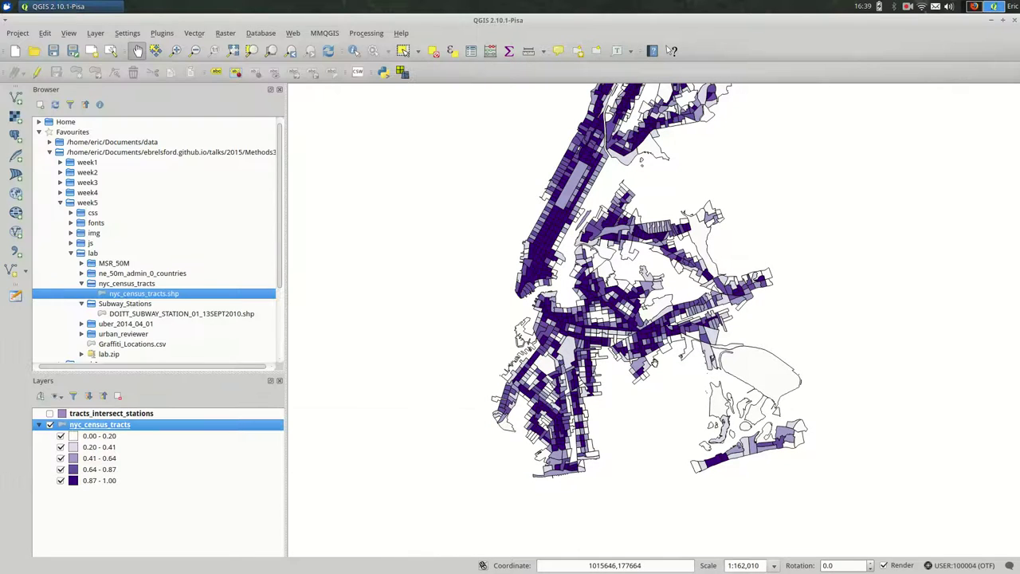
drag(498, 179, 455, 230)
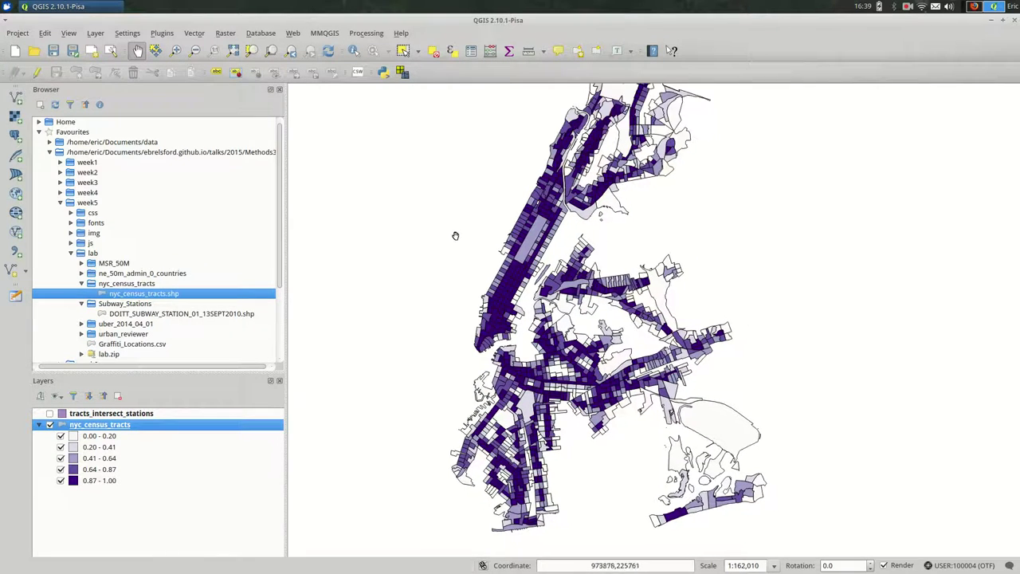
drag(447, 328, 433, 294)
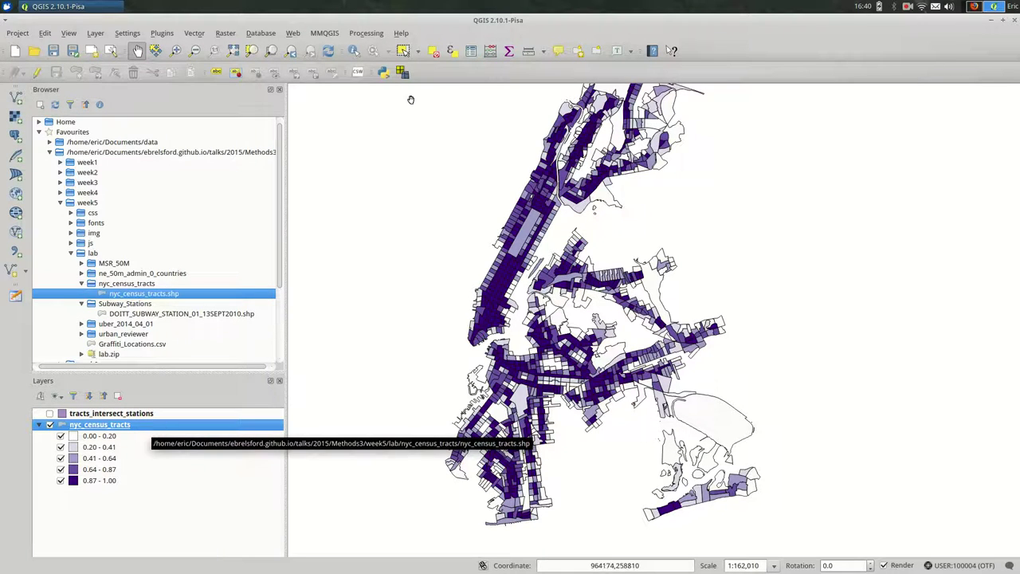
click(471, 52)
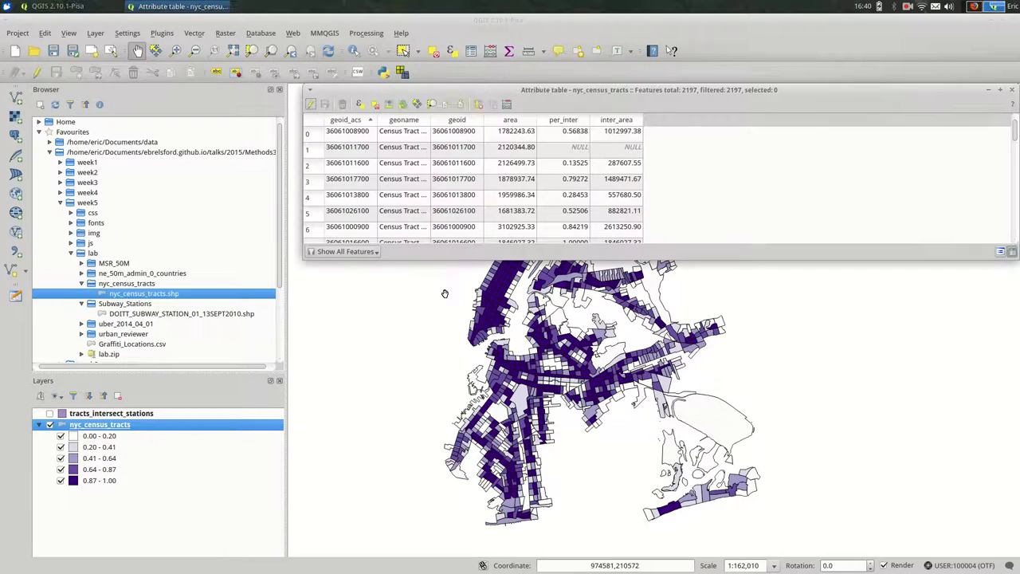
double_click(652, 86)
click(265, 53)
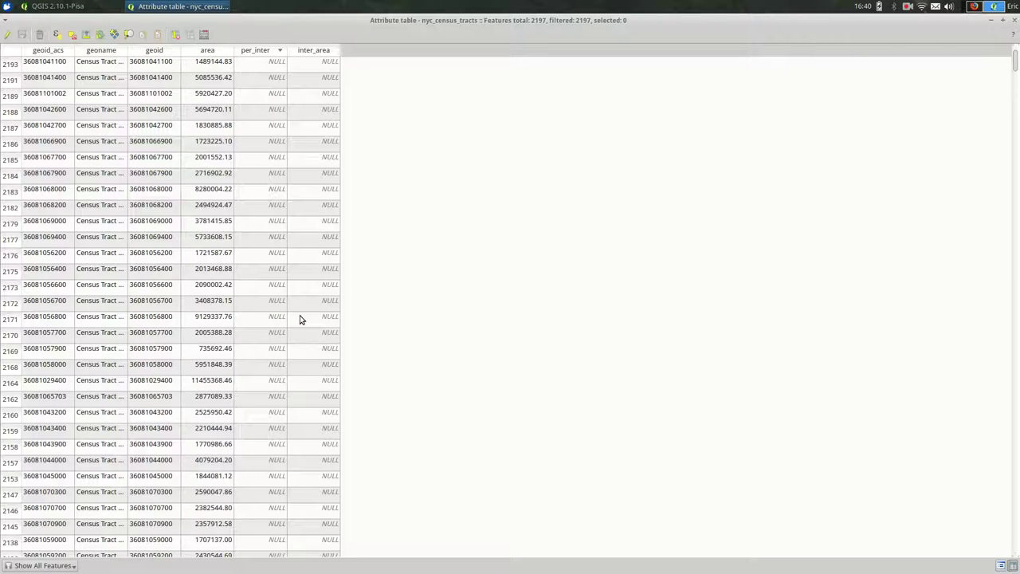
key(Escape)
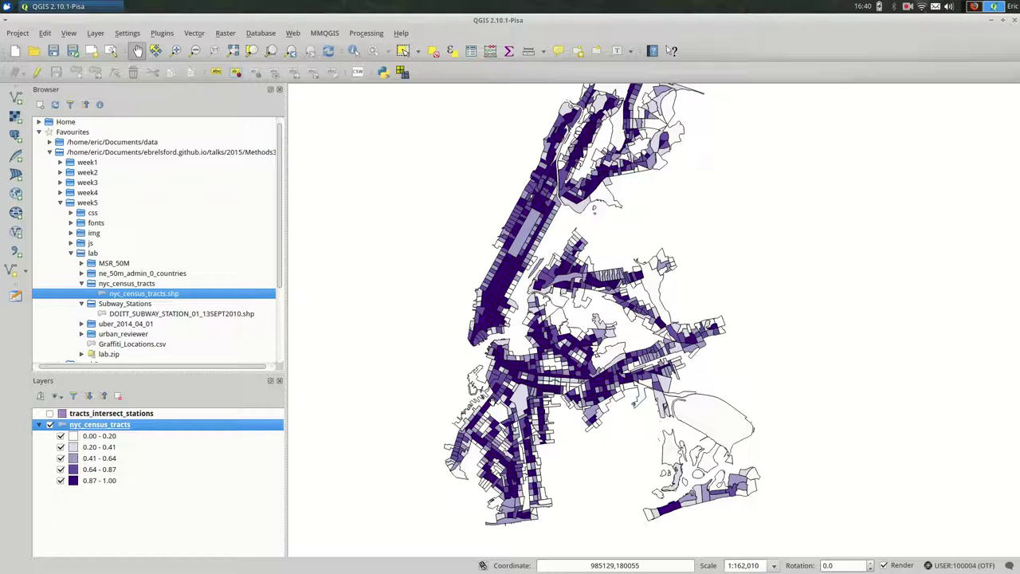
Add the census tracts shapefile again beneath the graduated layer and fill it grey #c9c9c9
double_click(139, 295)
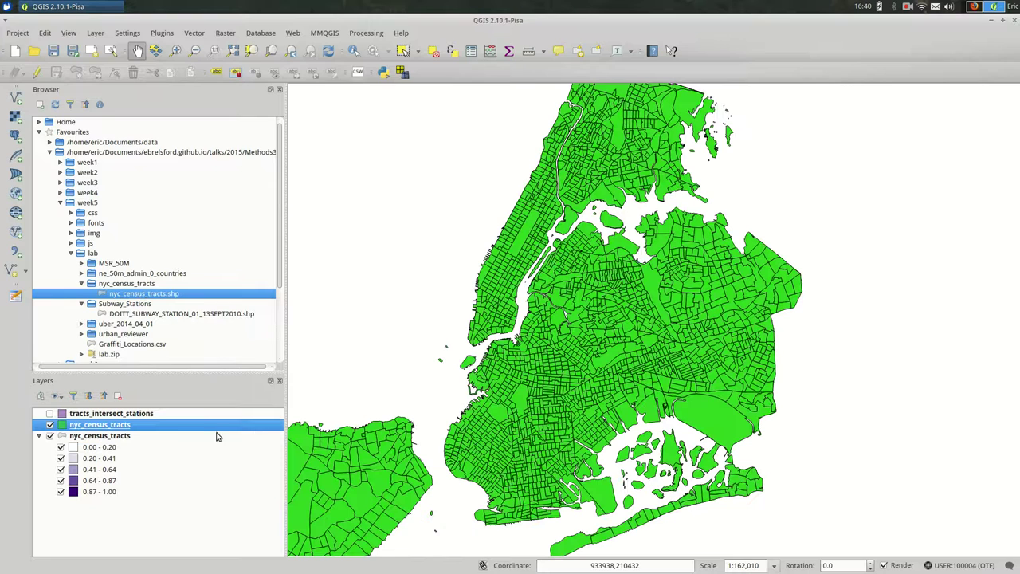
drag(141, 428, 138, 544)
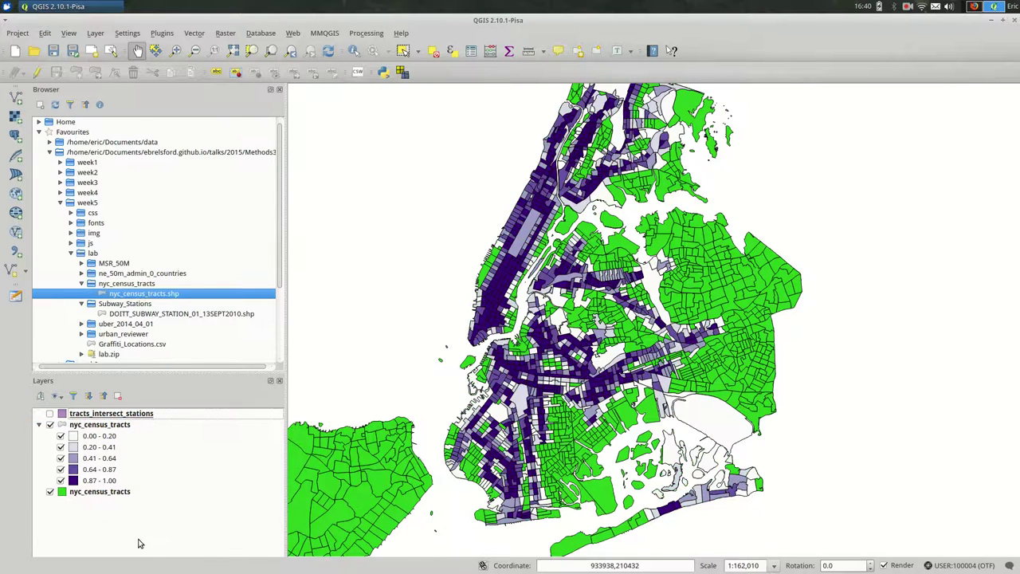
double_click(121, 492)
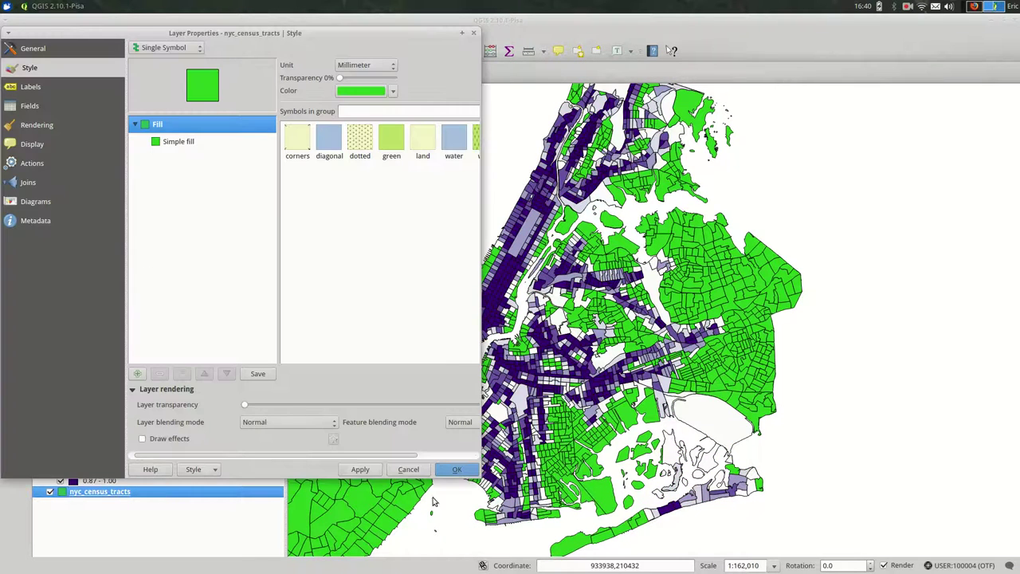
click(375, 93)
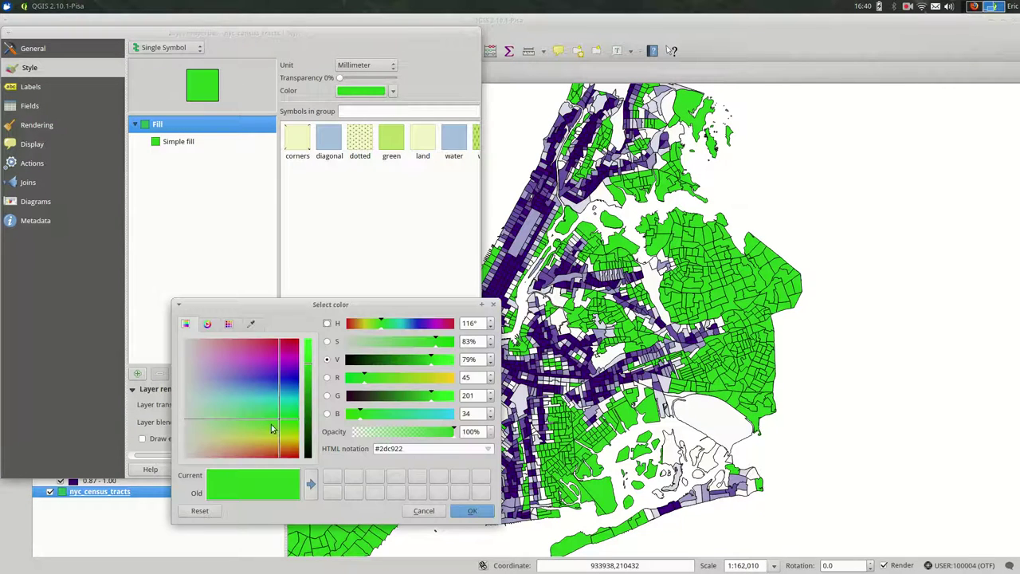
drag(279, 425, 150, 444)
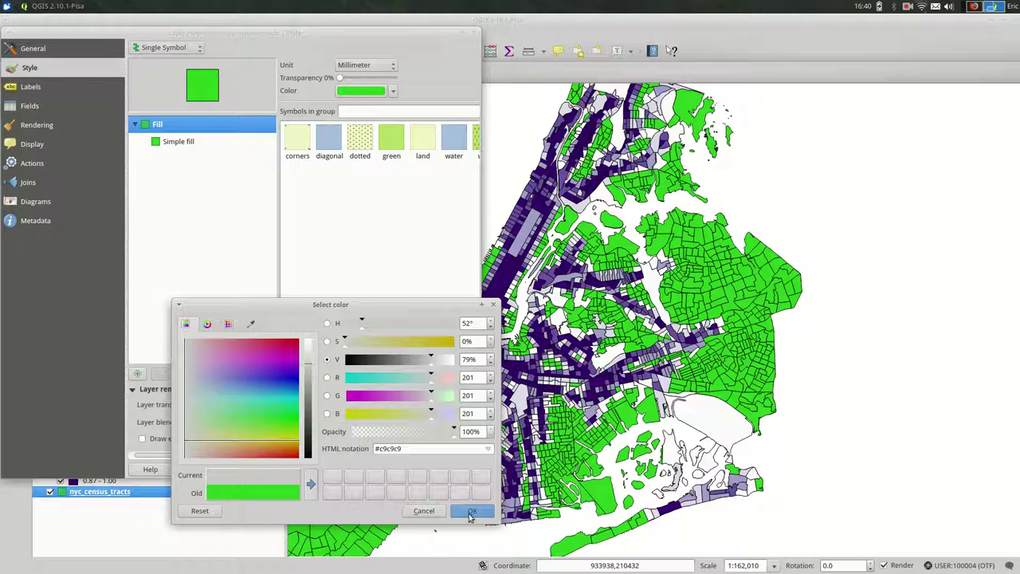
click(470, 511)
click(360, 469)
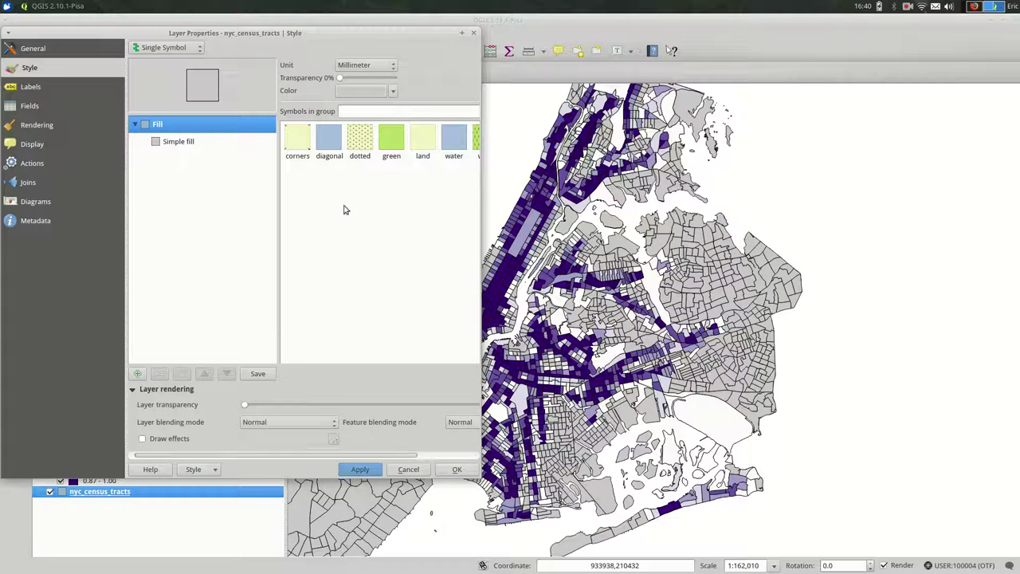
Apply the style, pan to Staten Island, Manhattan and Brooklyn, and select the classified tracts layer
click(361, 300)
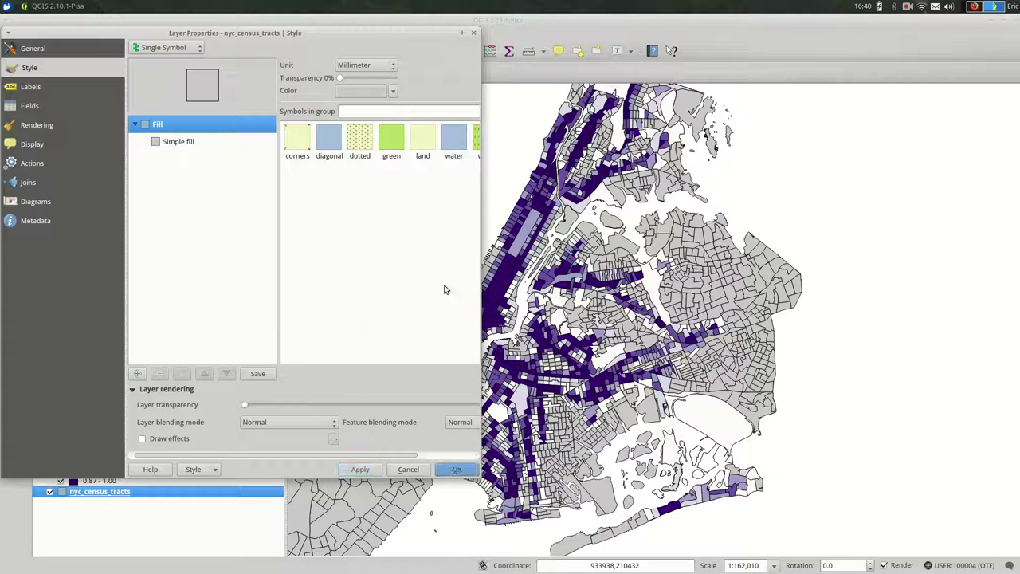
click(359, 469)
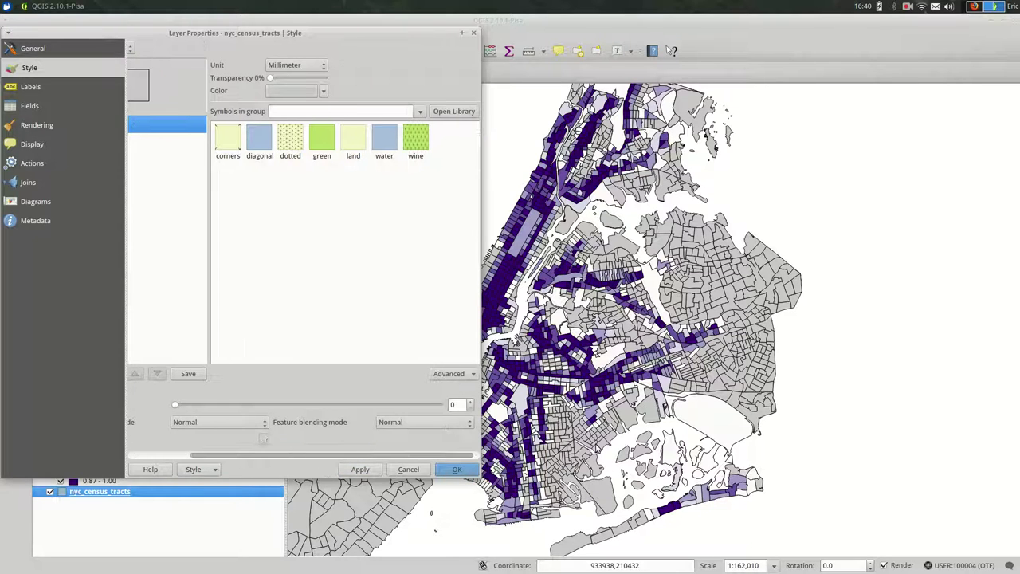
click(407, 470)
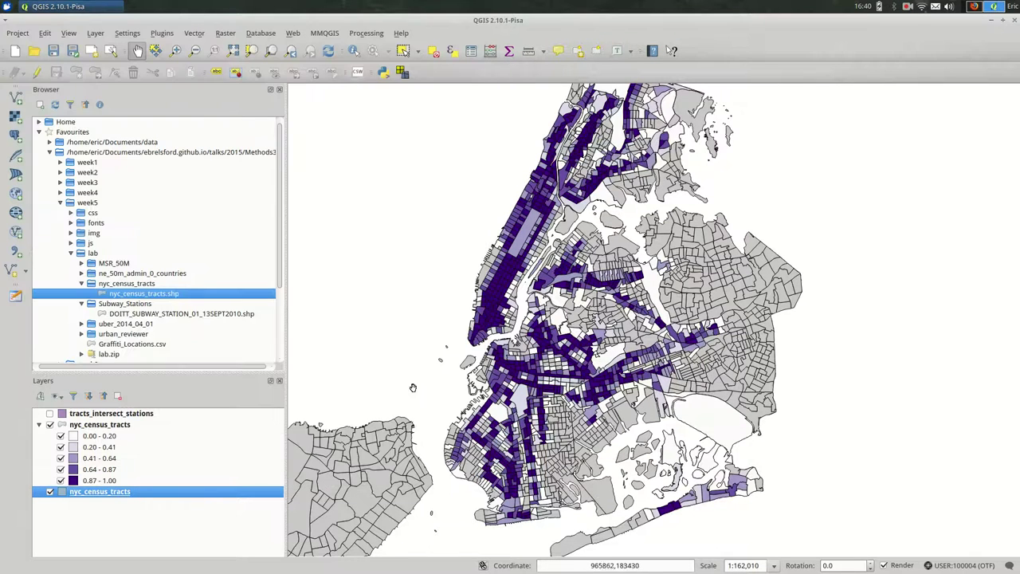
drag(399, 392, 521, 303)
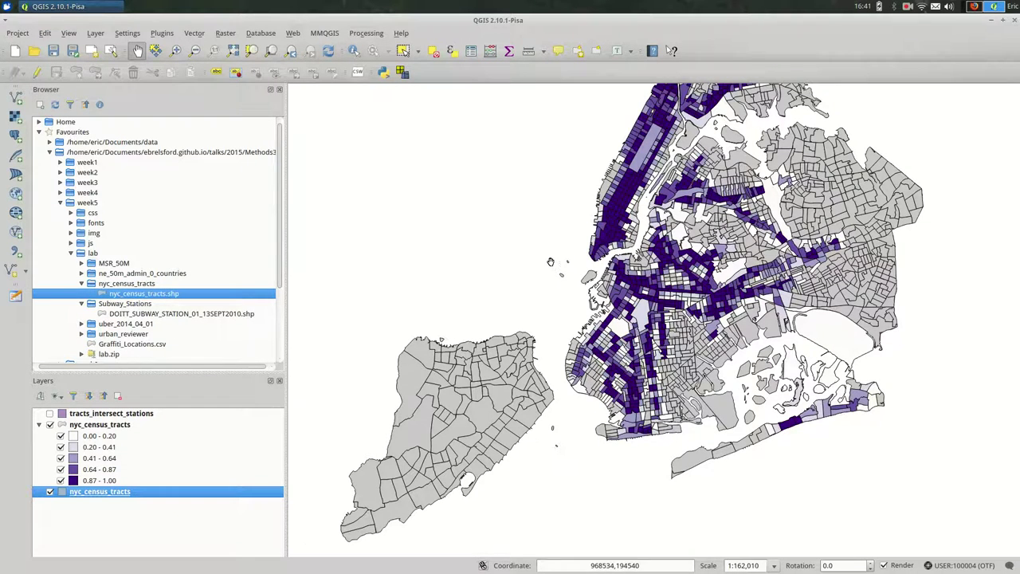
drag(549, 264, 436, 372)
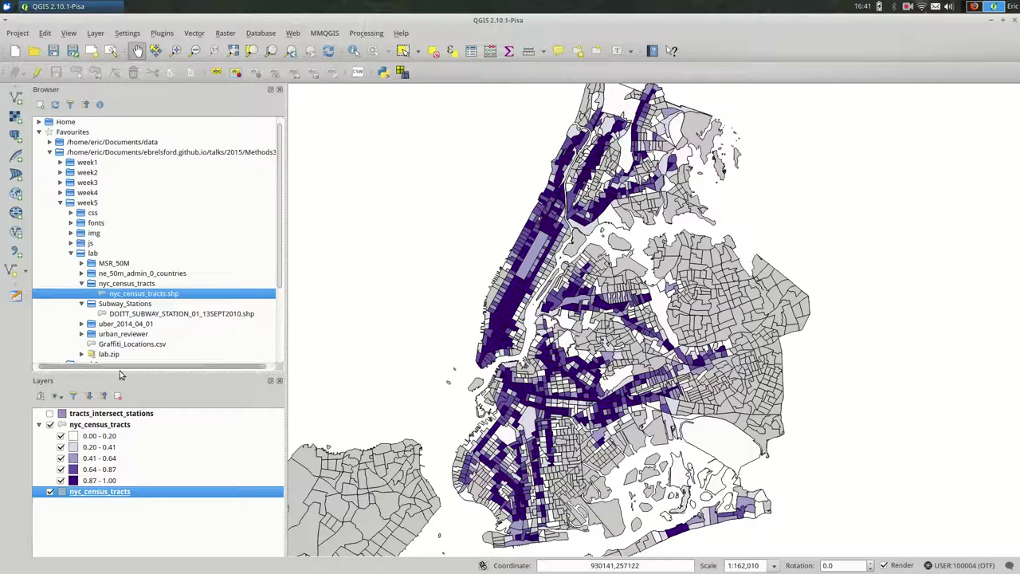
click(145, 427)
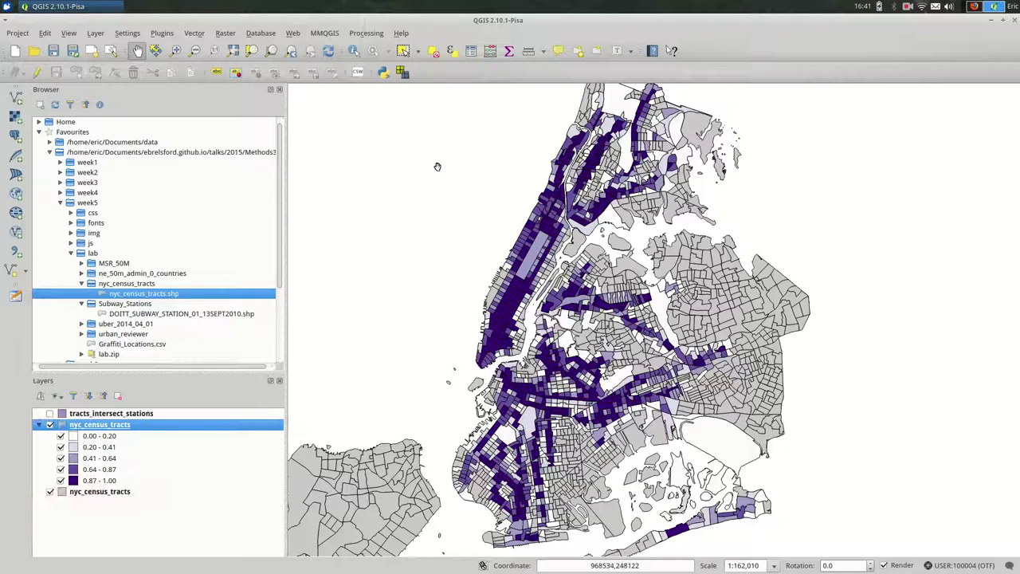
Open the nyc_census_tracts attribute table full screen, sorted by per_inter with NULLs first
click(472, 50)
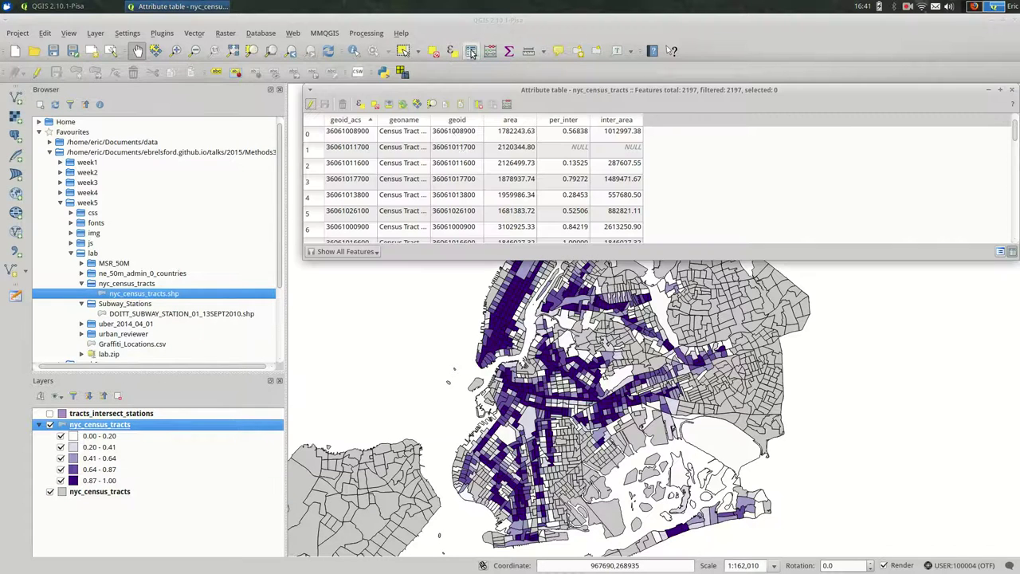
double_click(652, 92)
click(261, 51)
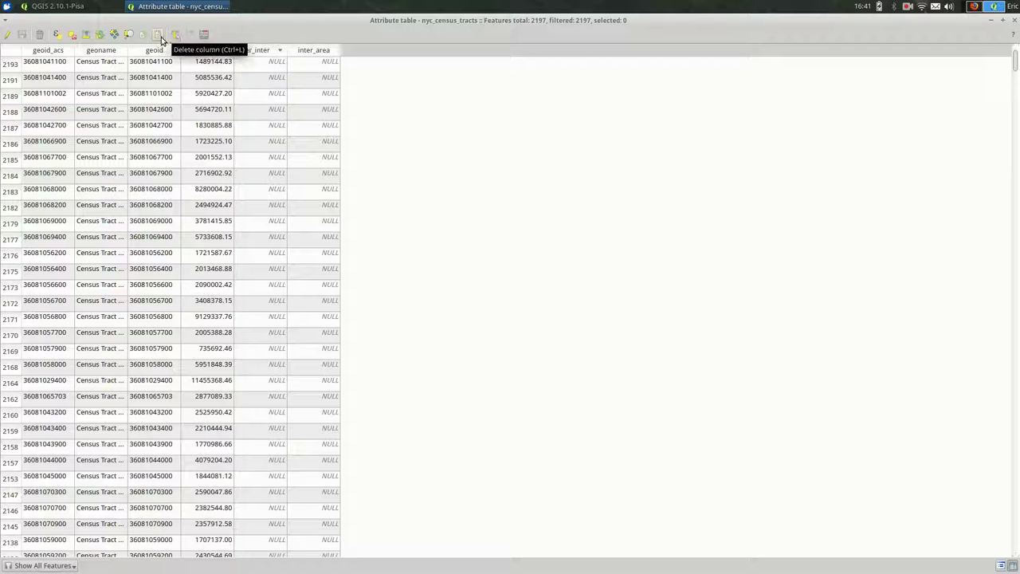
Select the tracts matching the expression "per_inter" IS NULL
click(76, 37)
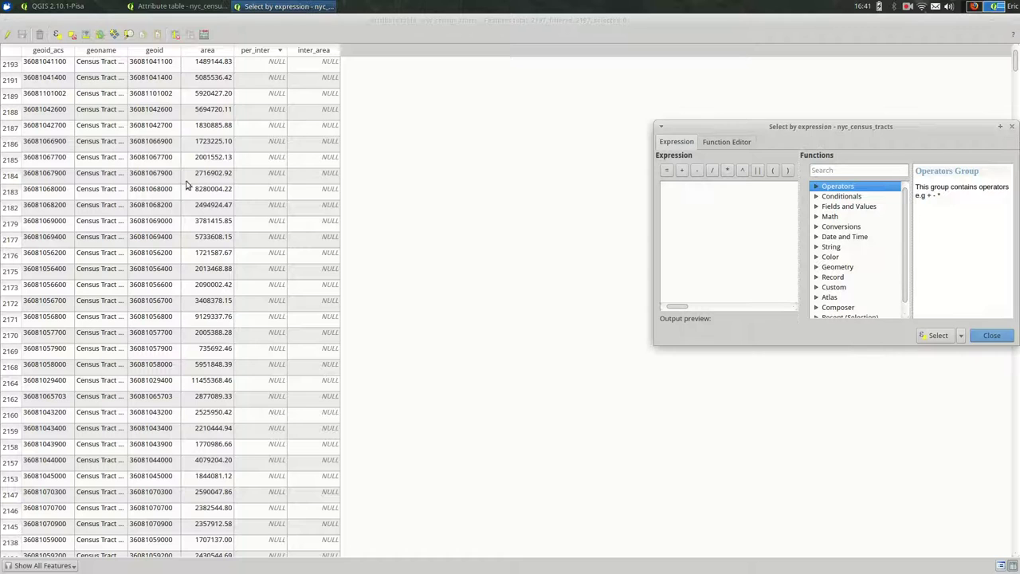
drag(840, 126, 572, 94)
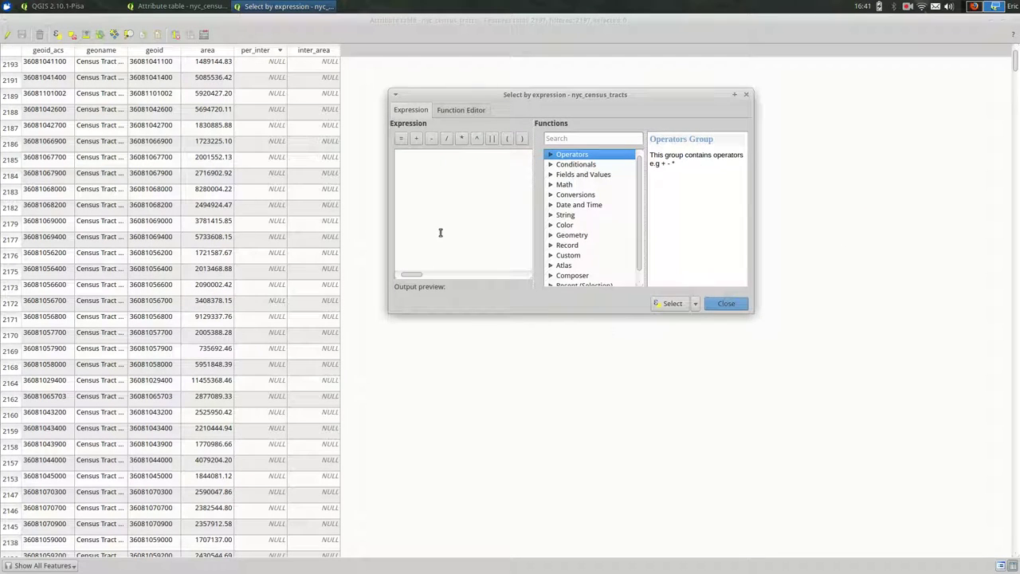
click(589, 177)
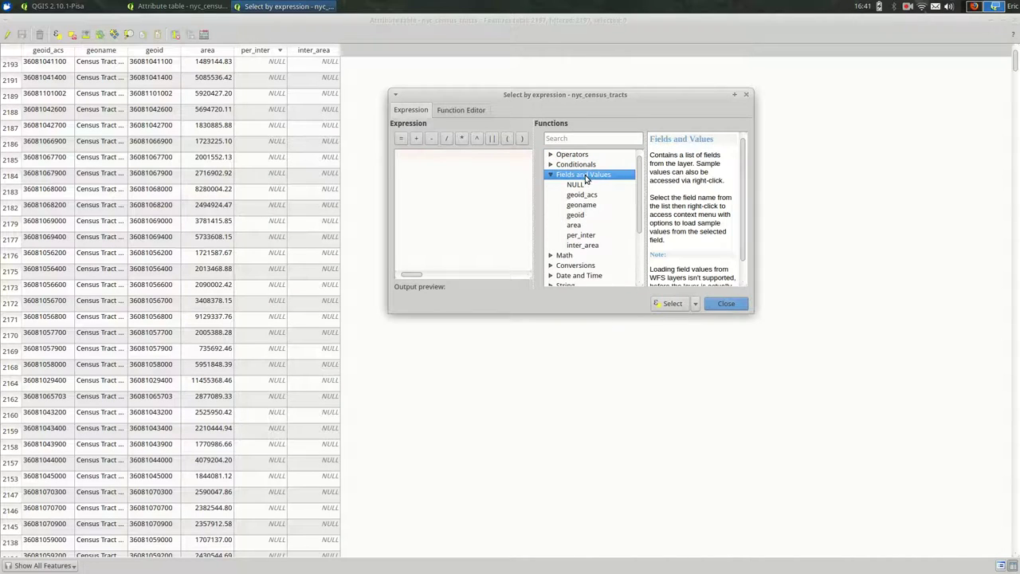
double_click(584, 238)
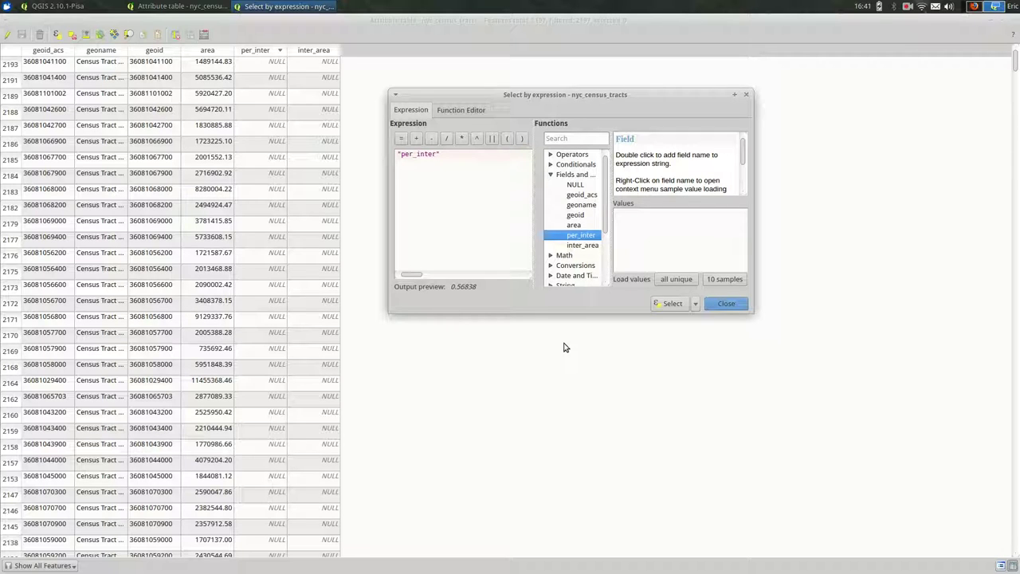
text(IS NULL)
click(672, 303)
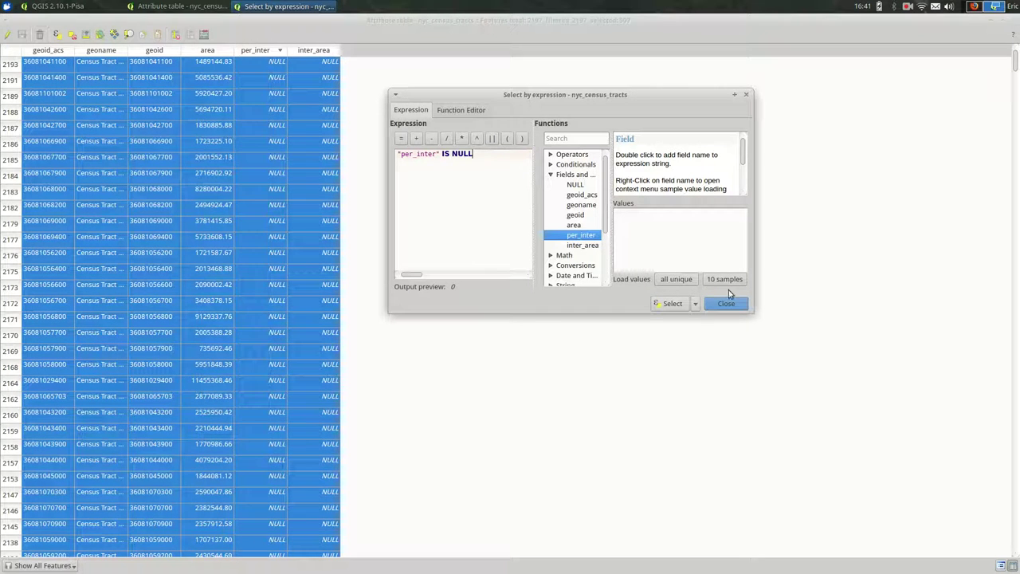
click(727, 304)
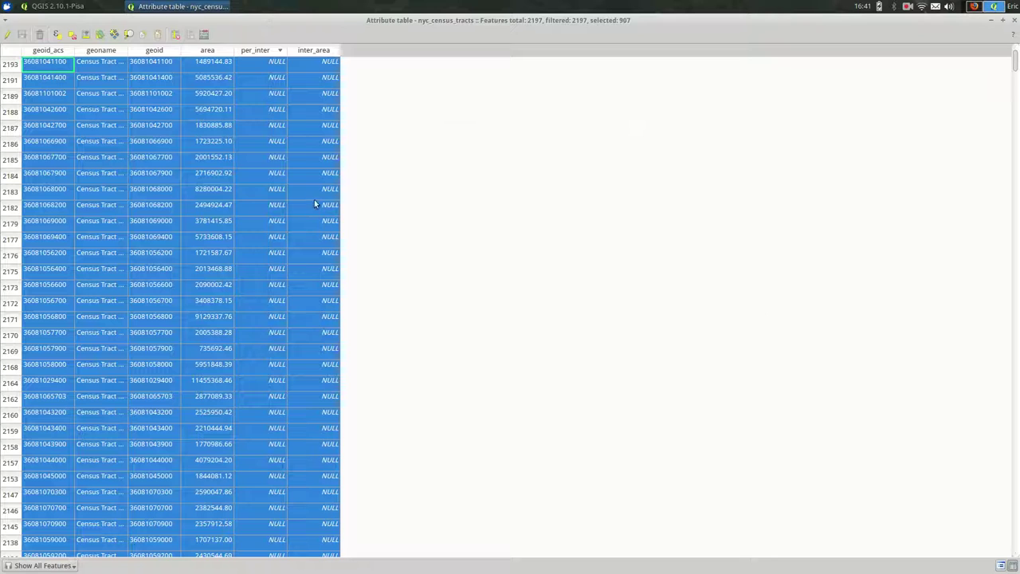
Use the field calculator to set per_inter to 0 for the selected tracts
click(205, 36)
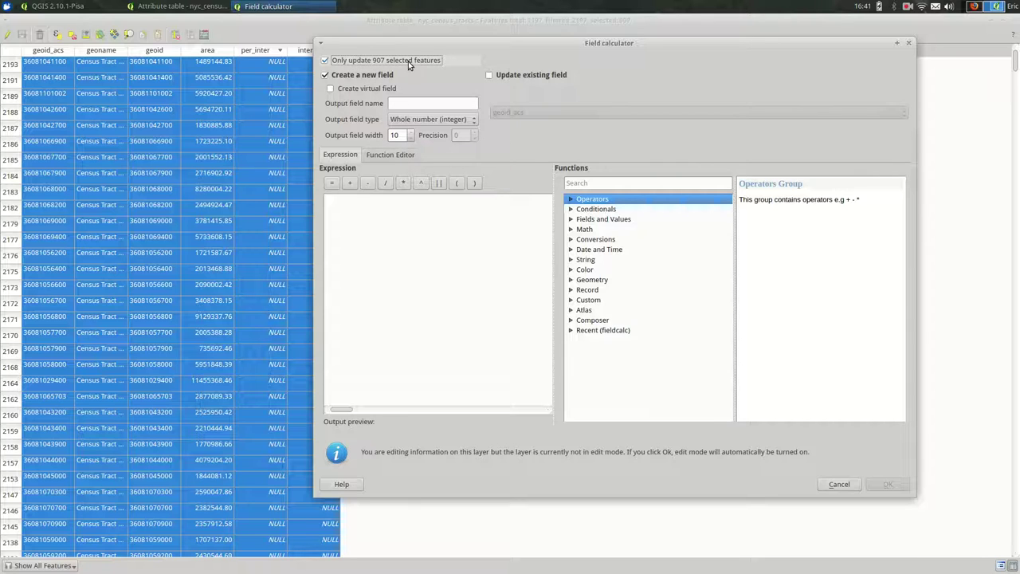
click(499, 75)
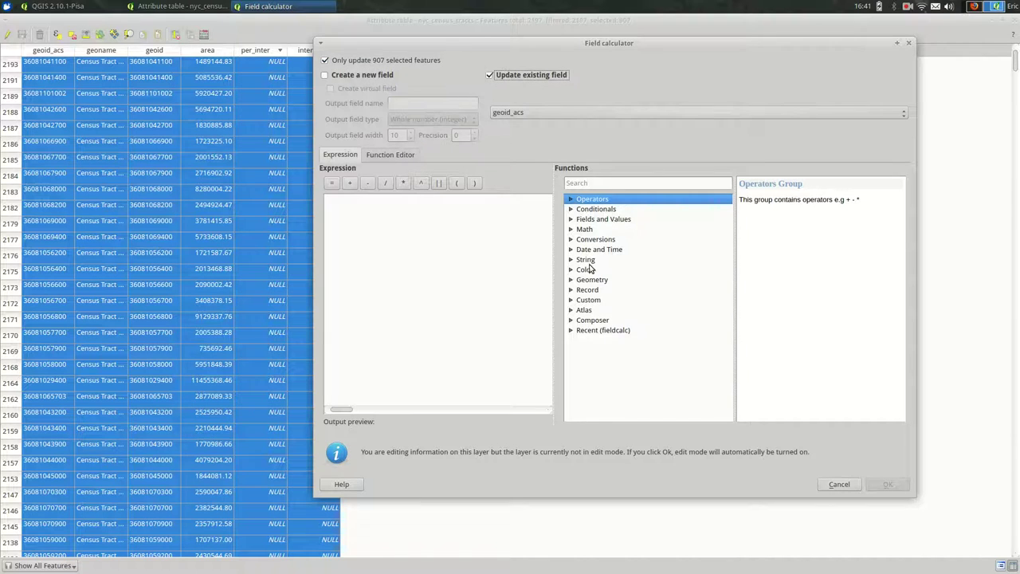
click(543, 117)
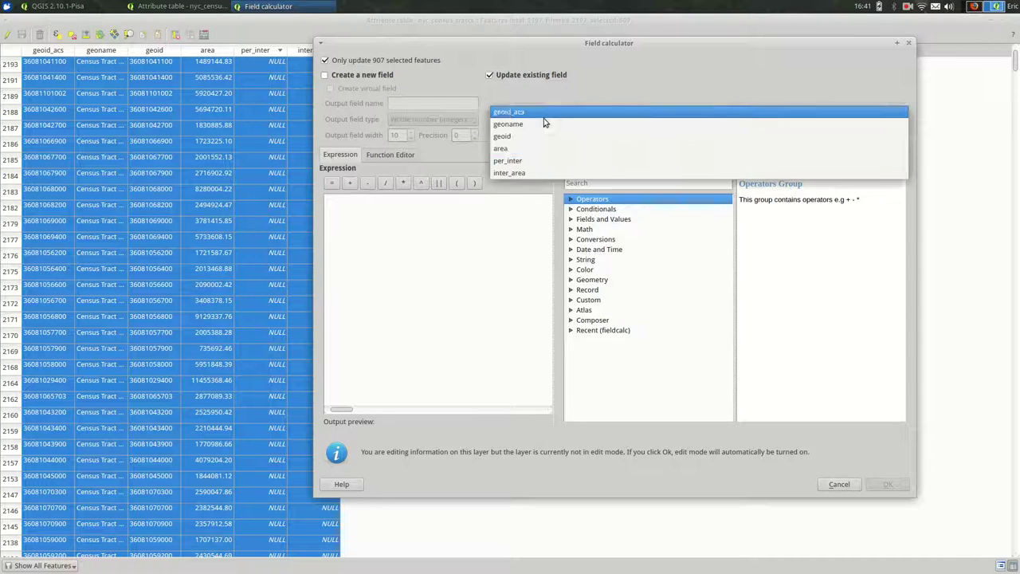
click(548, 162)
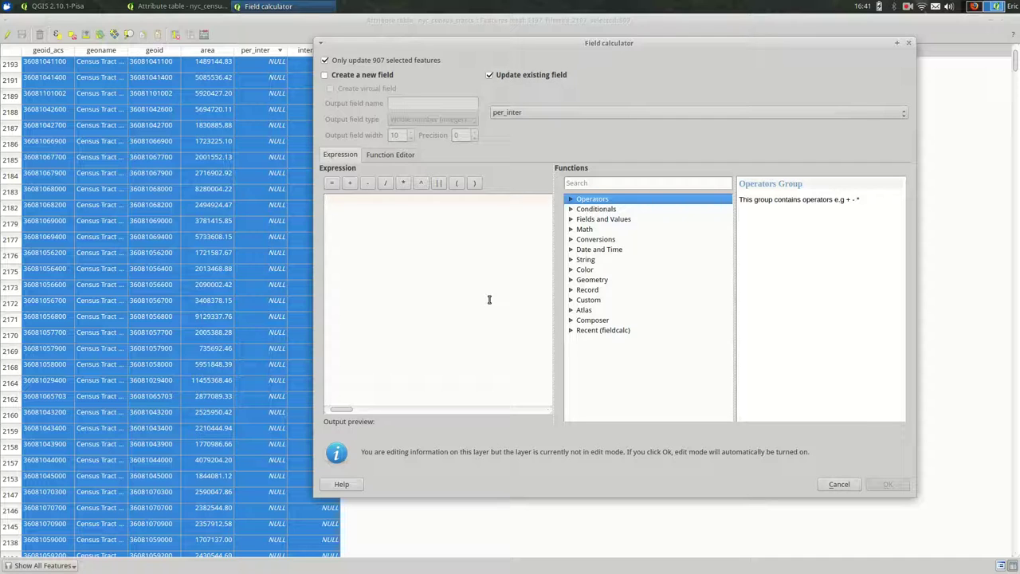
text(0)
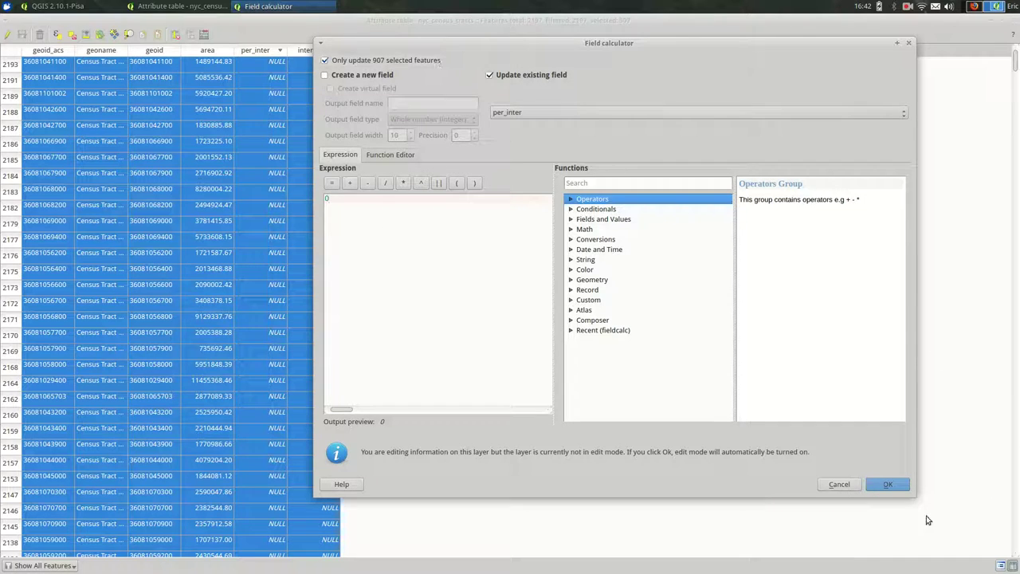
click(883, 486)
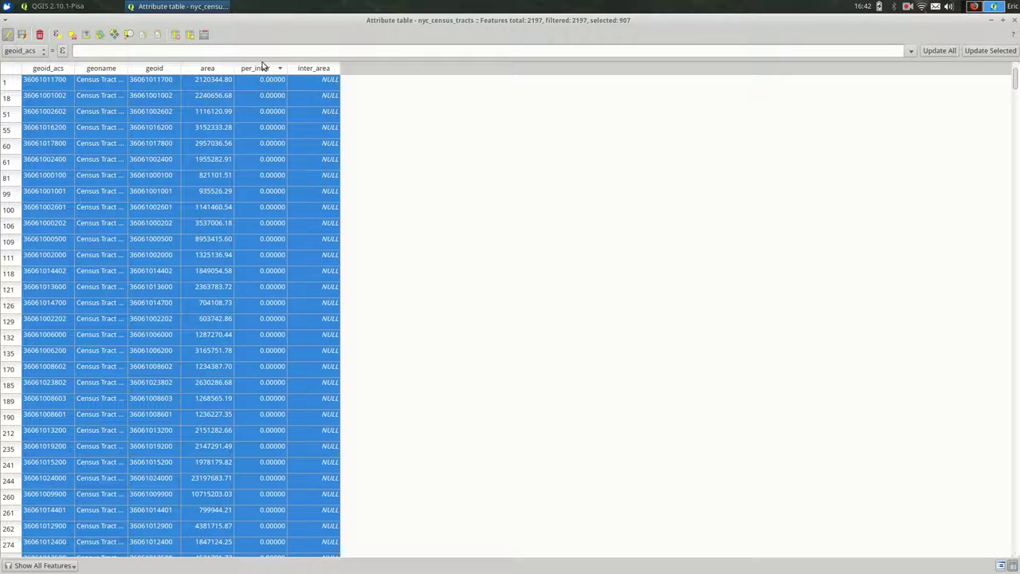
Stop editing, save the nyc_census_tracts changes and close the attribute table
click(273, 131)
click(10, 33)
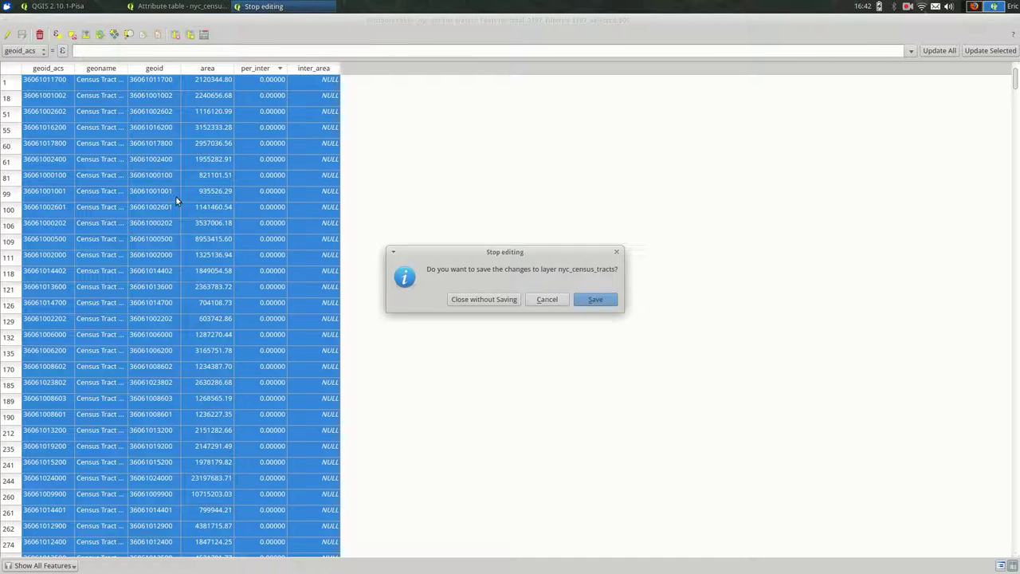
click(590, 300)
key(Escape)
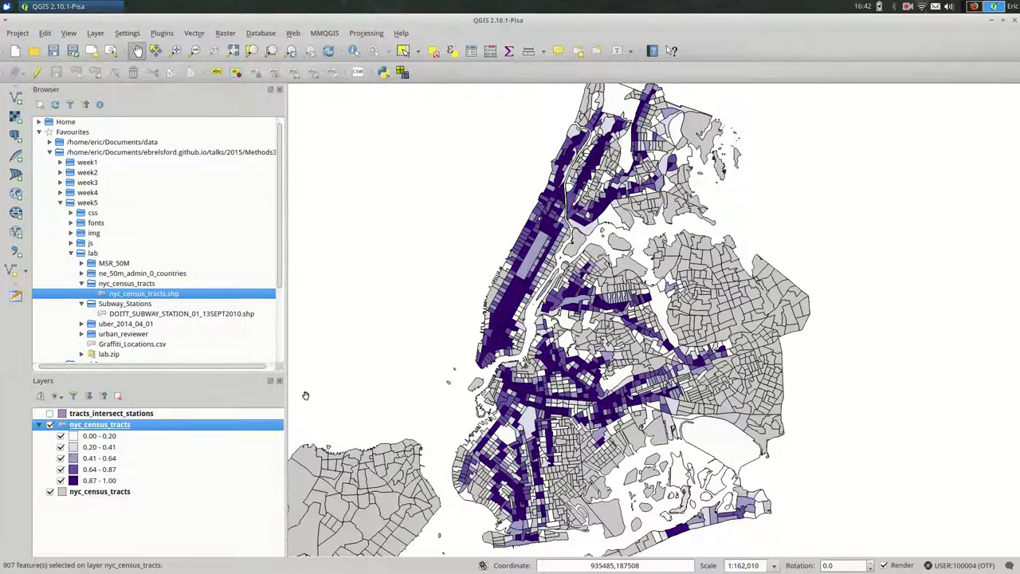
Recompute the per_inter classes to 0.00–0.13, 0.13–0.38, 0.38–0.64, 0.64–0.88, 0.88–1.00
double_click(118, 429)
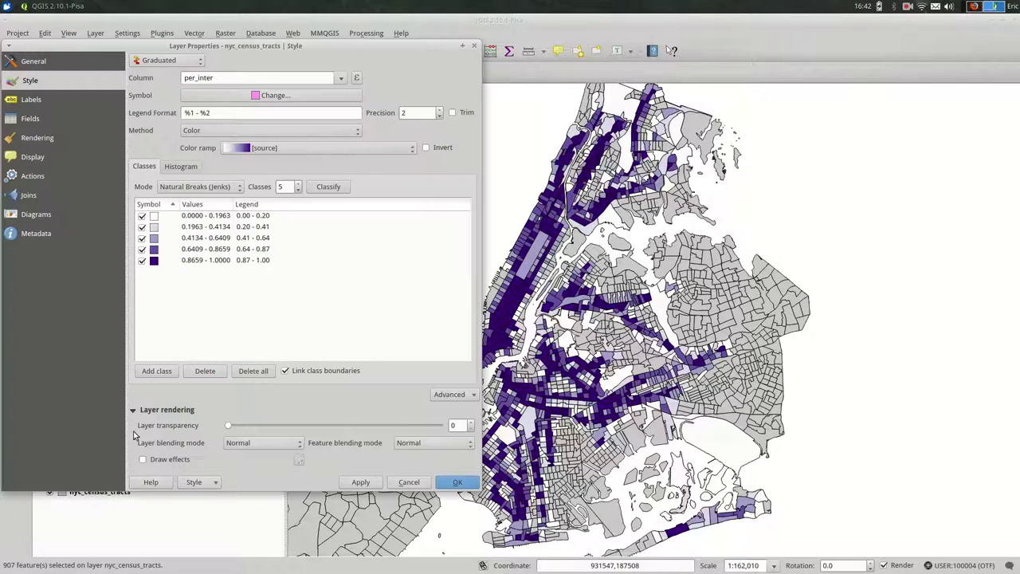
click(336, 190)
click(361, 482)
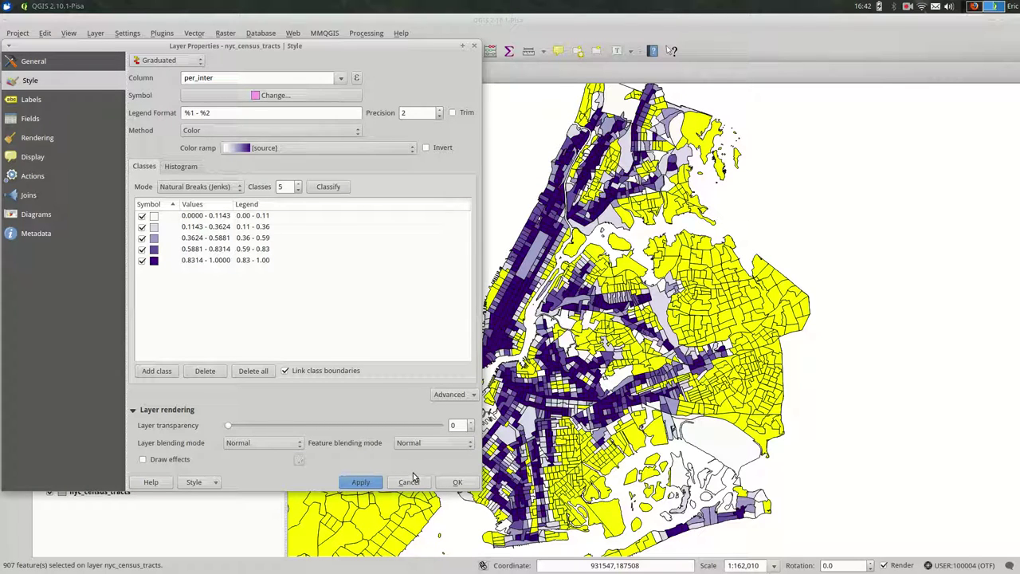
click(345, 186)
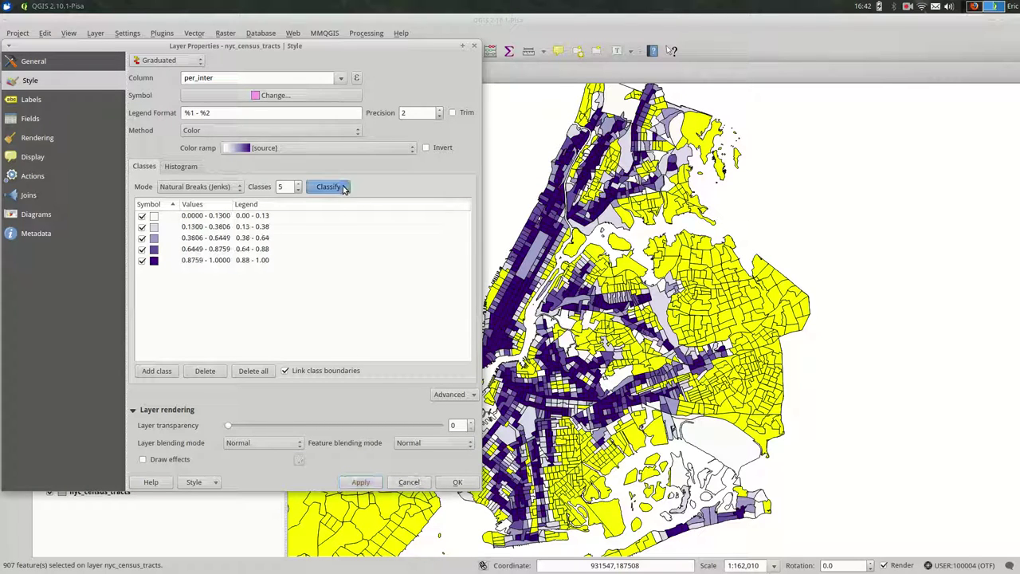
click(353, 482)
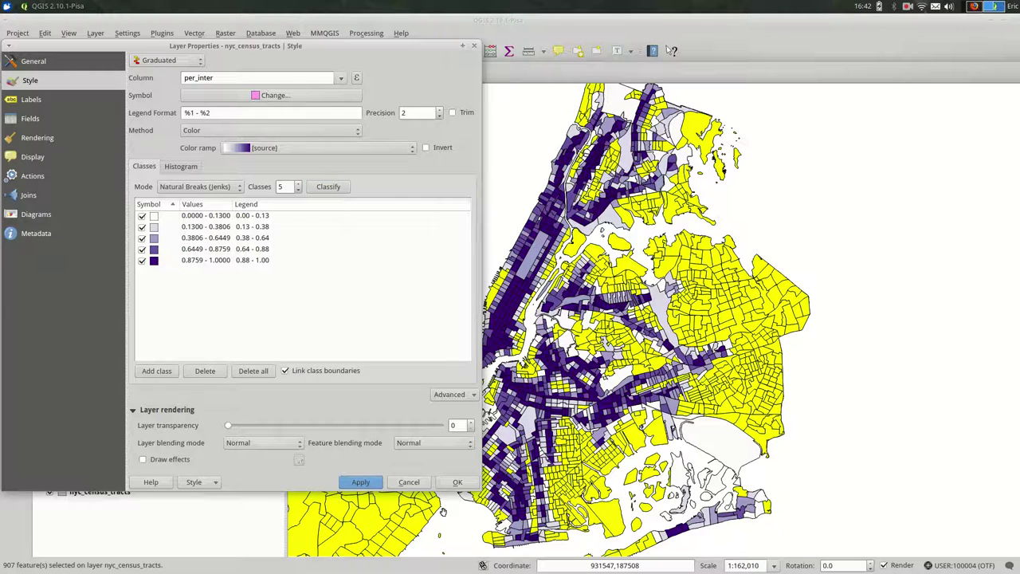
click(408, 482)
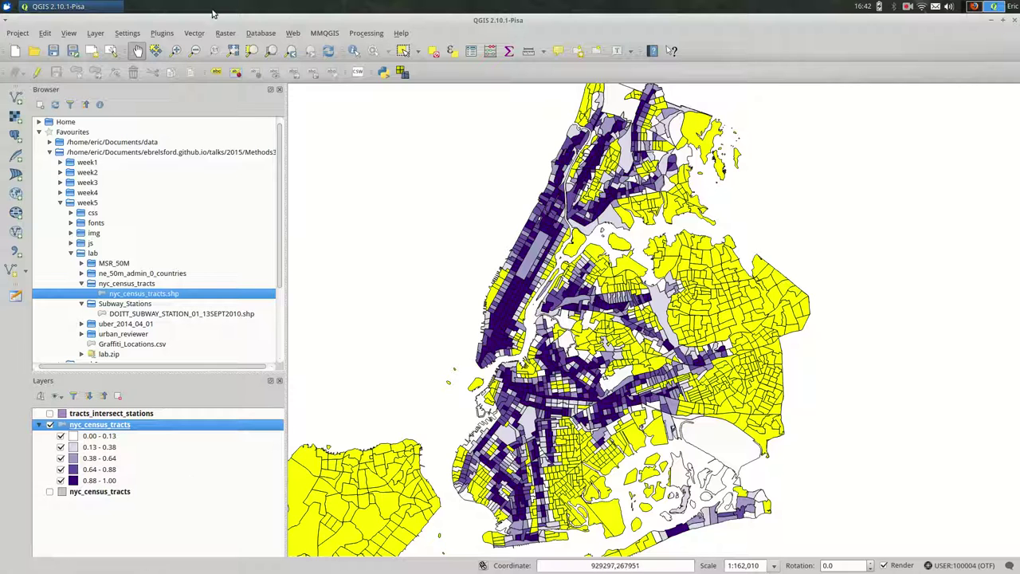
Deselect all features and pan the map slightly right
click(434, 50)
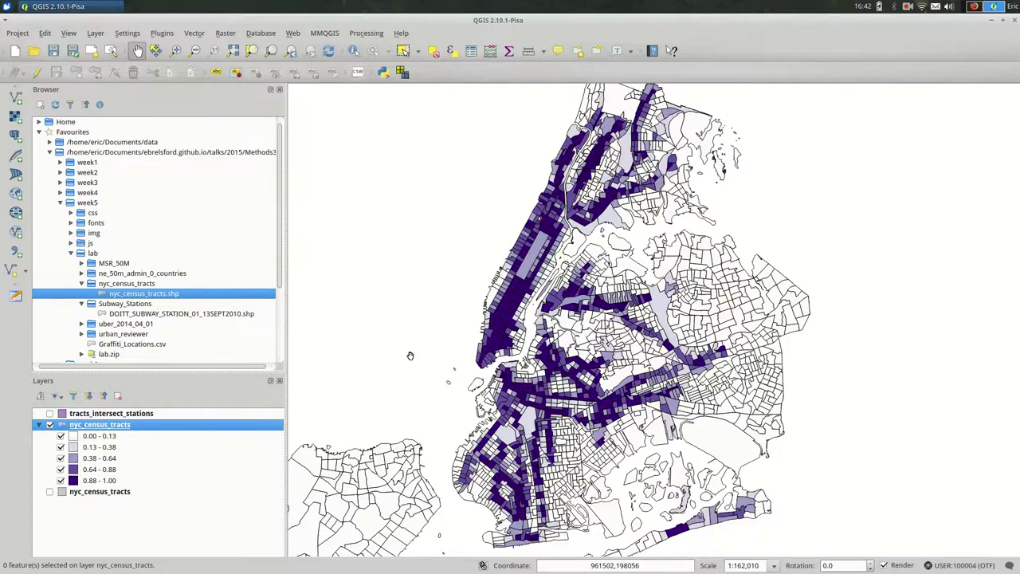
drag(410, 353, 442, 353)
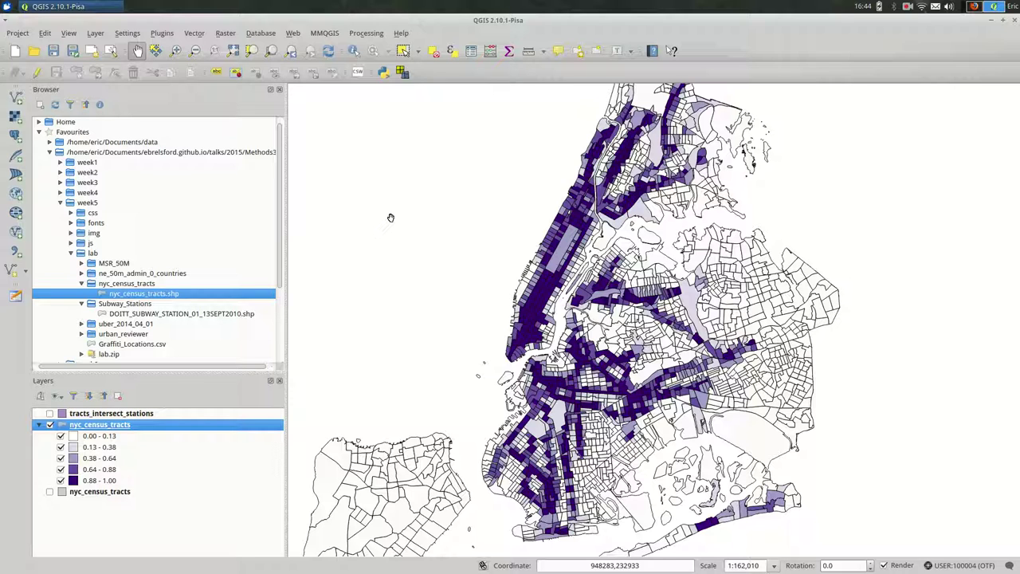
Make the tracts_intersect_stations layer visible over the choropleth
click(50, 413)
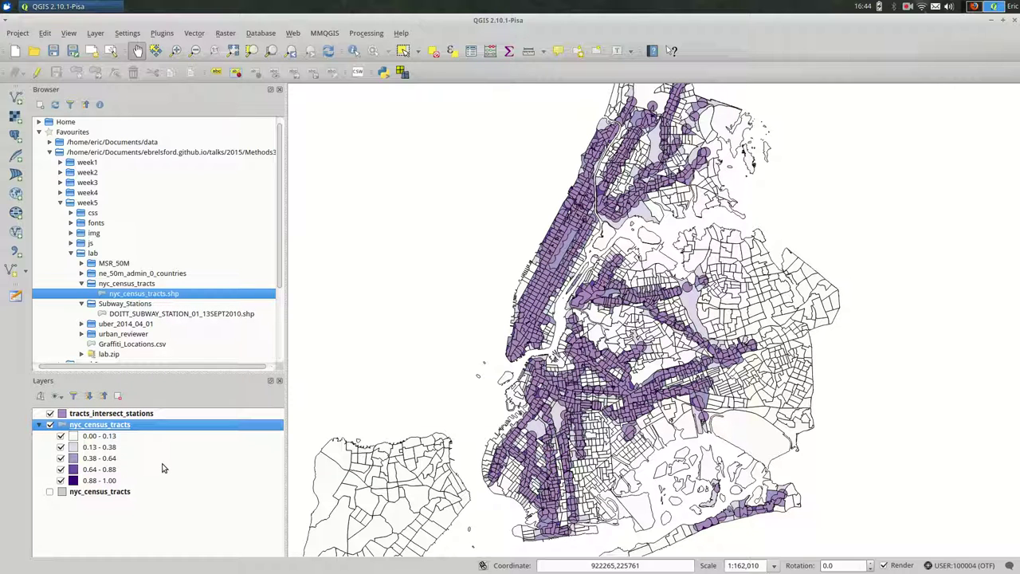